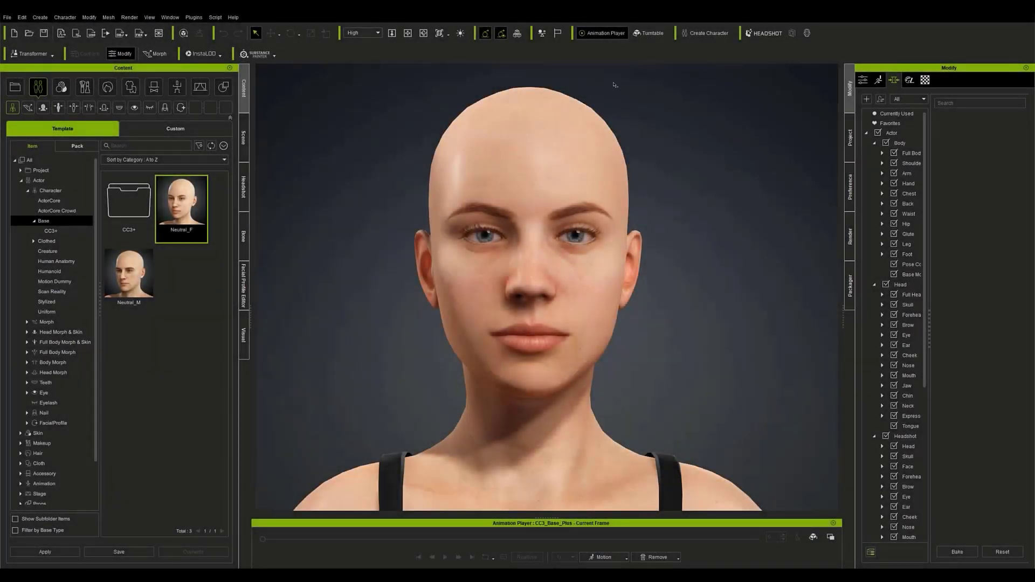
- Apply the Line Art toon shader preset from the Toon Shader Template collection in the Stage atmosphere content
{"action": "left_click", "coordinate": [199, 88]}
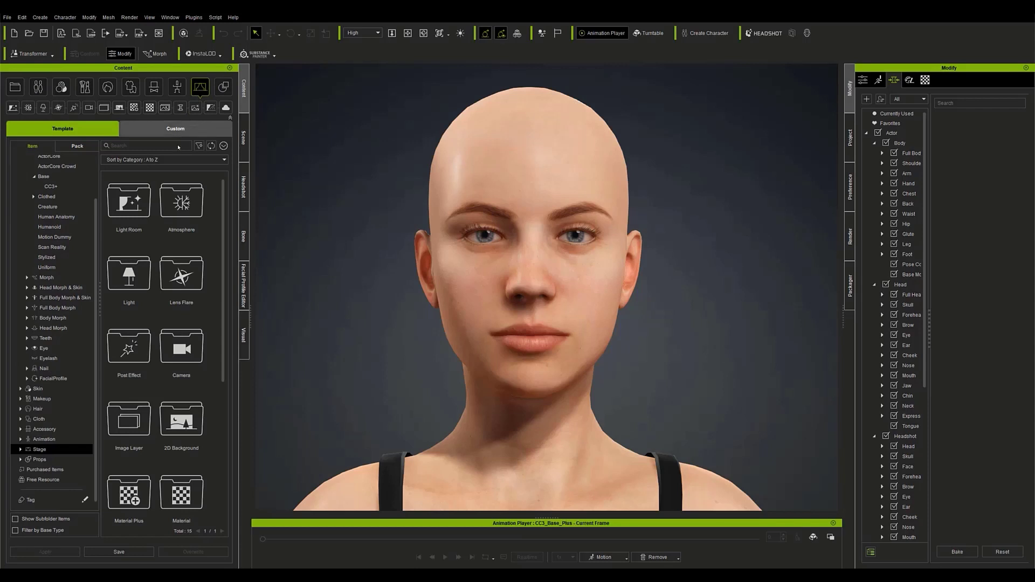
{"action": "double_click", "coordinate": [174, 226]}
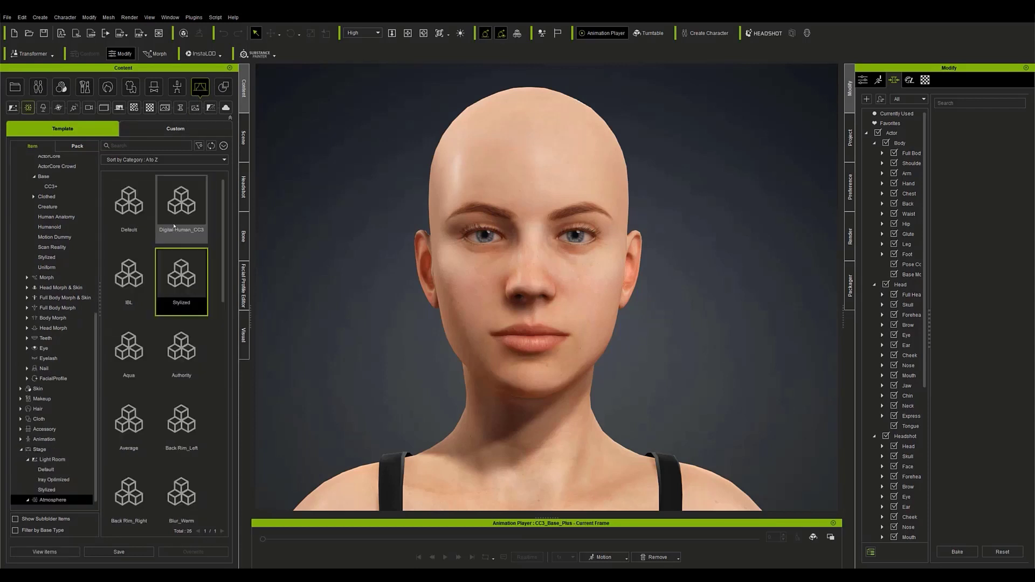
{"action": "double_click", "coordinate": [205, 301]}
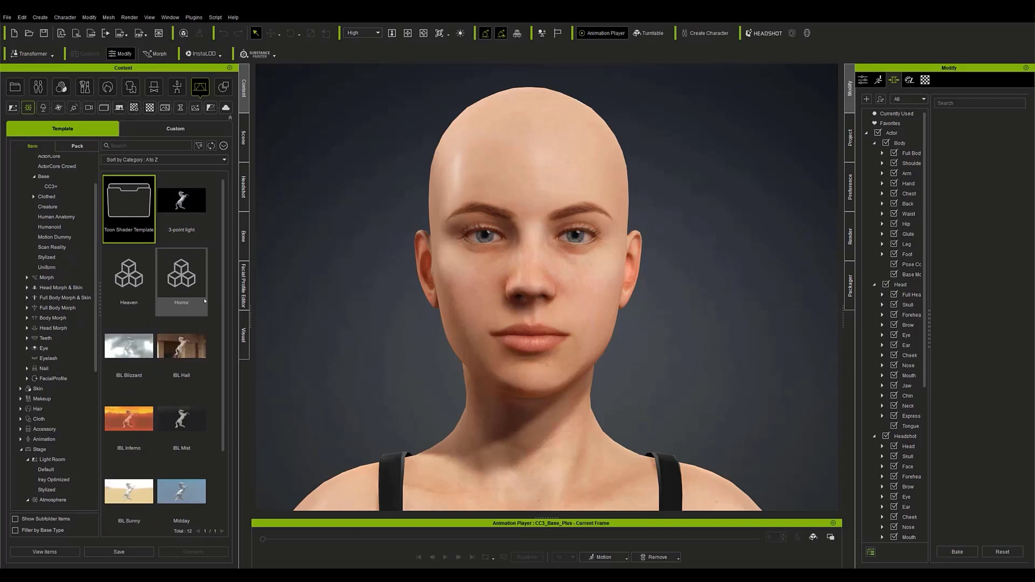
{"action": "double_click", "coordinate": [135, 234]}
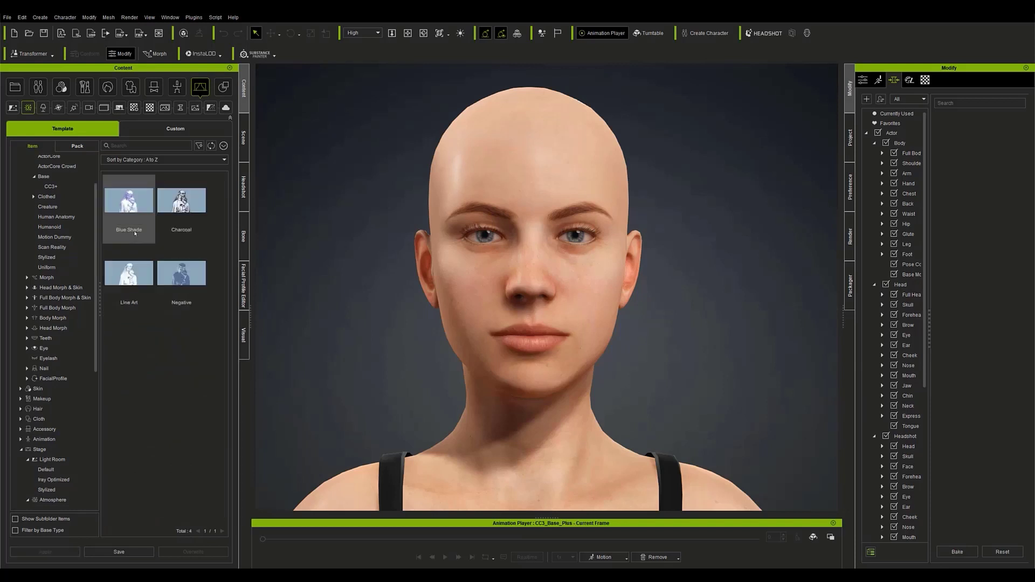
{"action": "double_click", "coordinate": [129, 291]}
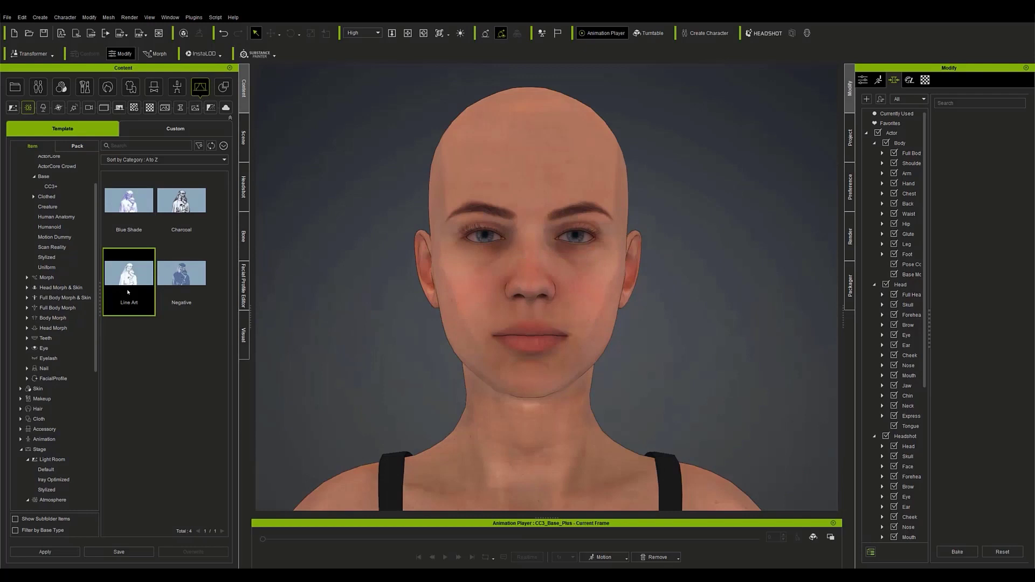
- In the Toon Shader settings, set the edge width to 2, edge intensity to 100 and normal threshold to 73
{"action": "left_click", "coordinate": [244, 336]}
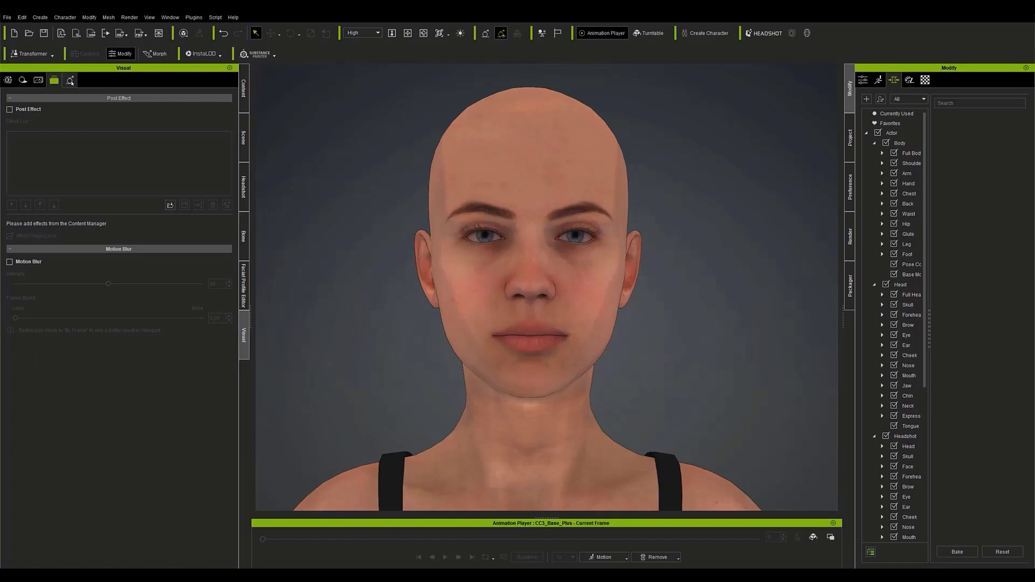
{"action": "left_click", "coordinate": [70, 80]}
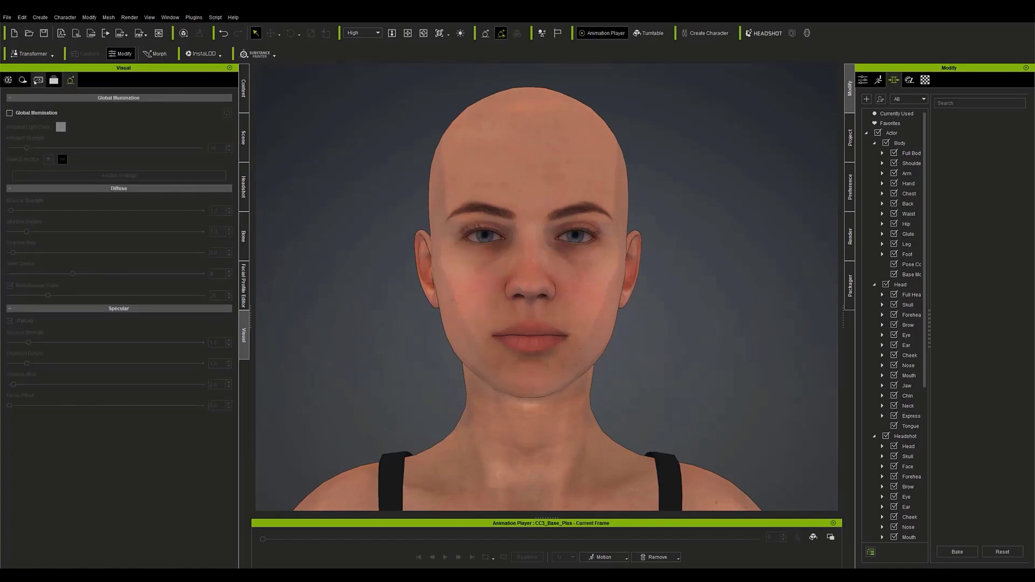
{"action": "left_click", "coordinate": [38, 80]}
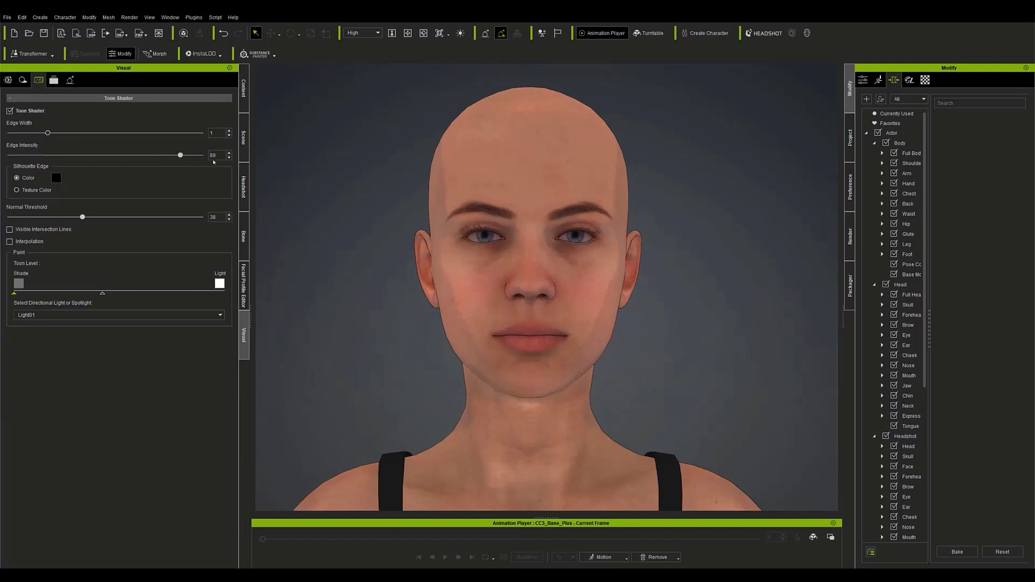
{"action": "left_click", "coordinate": [85, 133]}
{"action": "left_click", "coordinate": [150, 217]}
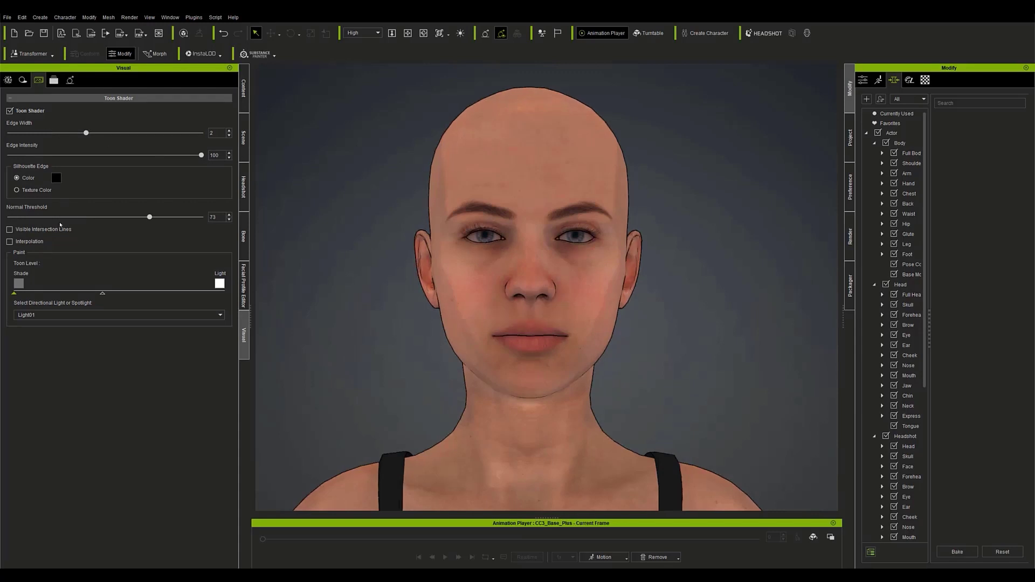
- Set the toon level's Shade color to pure white
{"action": "left_click", "coordinate": [16, 284]}
{"action": "left_click_drag", "start_coordinate": [610, 258], "coordinate": [607, 207]}
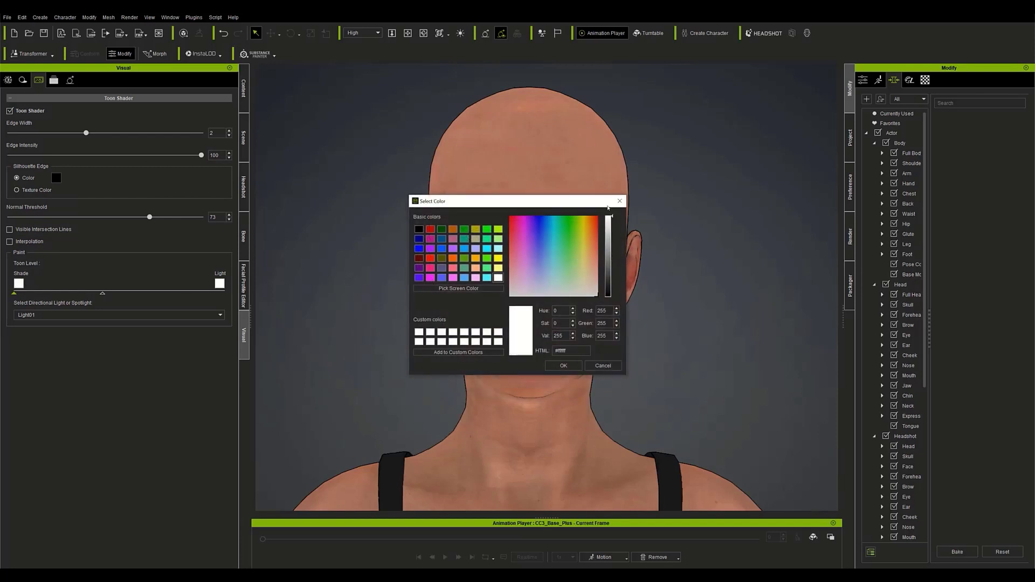
{"action": "left_click", "coordinate": [563, 366]}
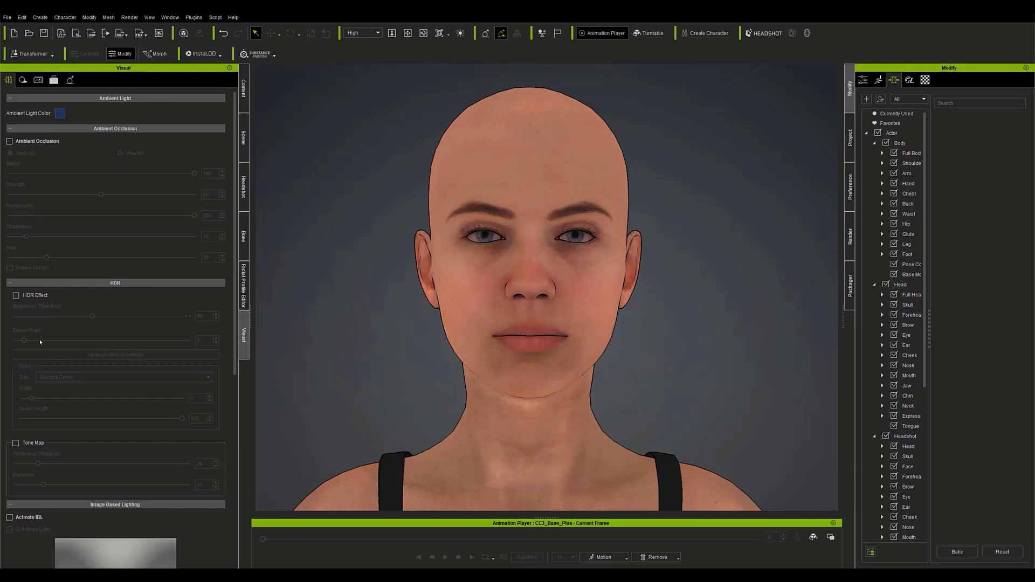
- Activate image-based lighting and set the ambient light color to pure white
{"action": "scroll", "coordinate": [40, 341], "scroll_direction": "down", "scroll_amount": 5}
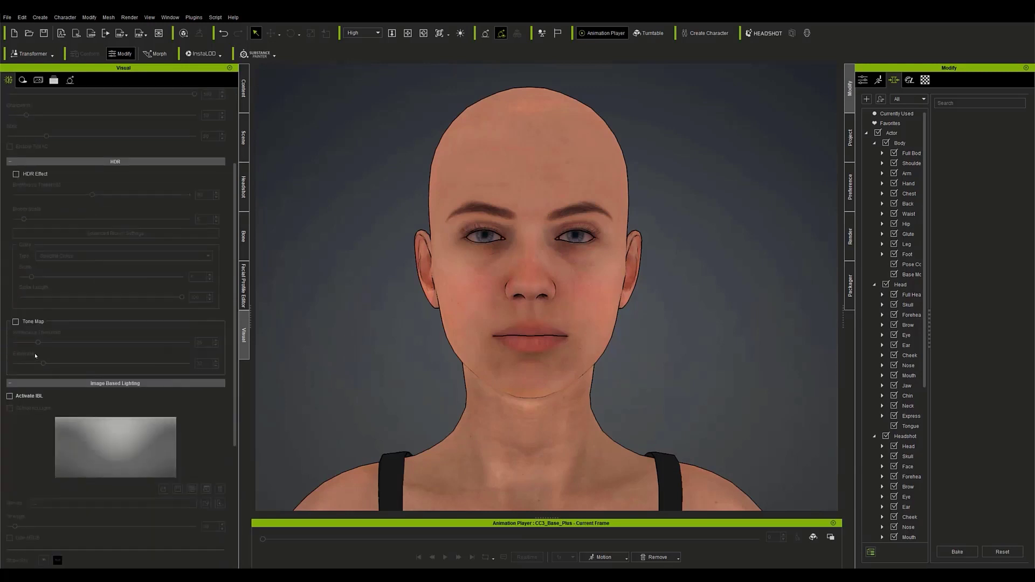
{"action": "left_click", "coordinate": [9, 251]}
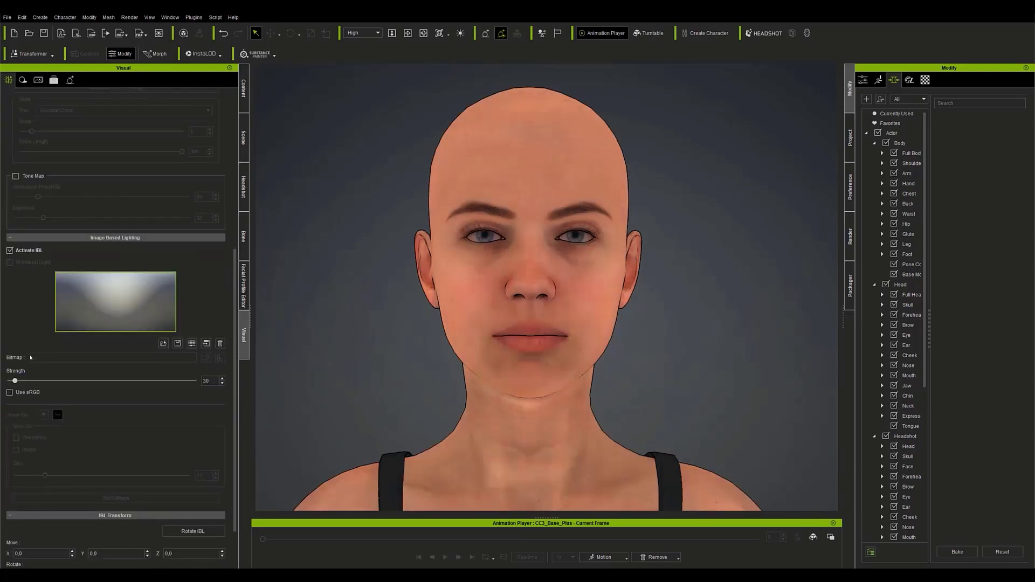
{"action": "scroll", "coordinate": [30, 357], "scroll_direction": "up", "scroll_amount": 5}
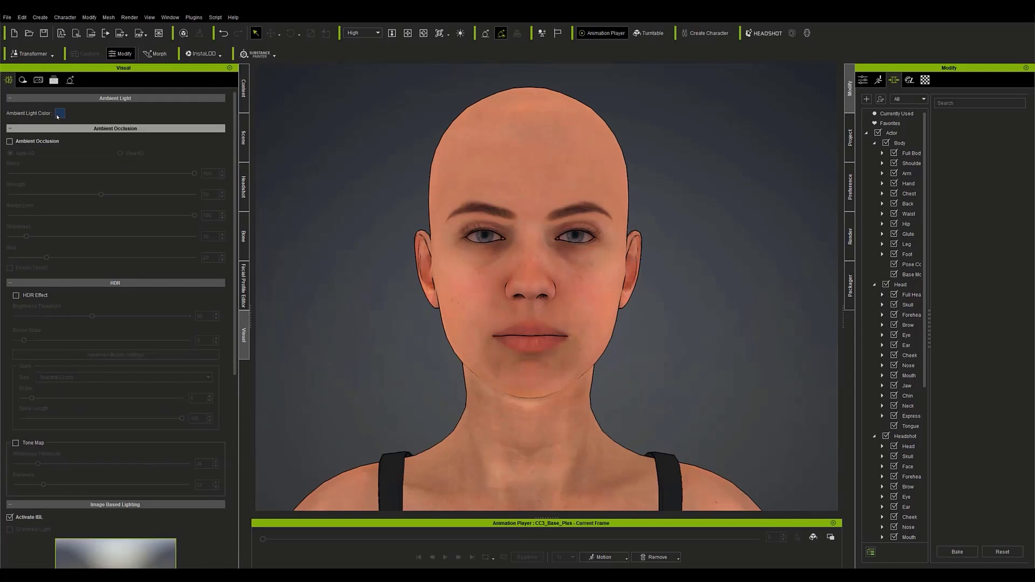
{"action": "left_click", "coordinate": [58, 115]}
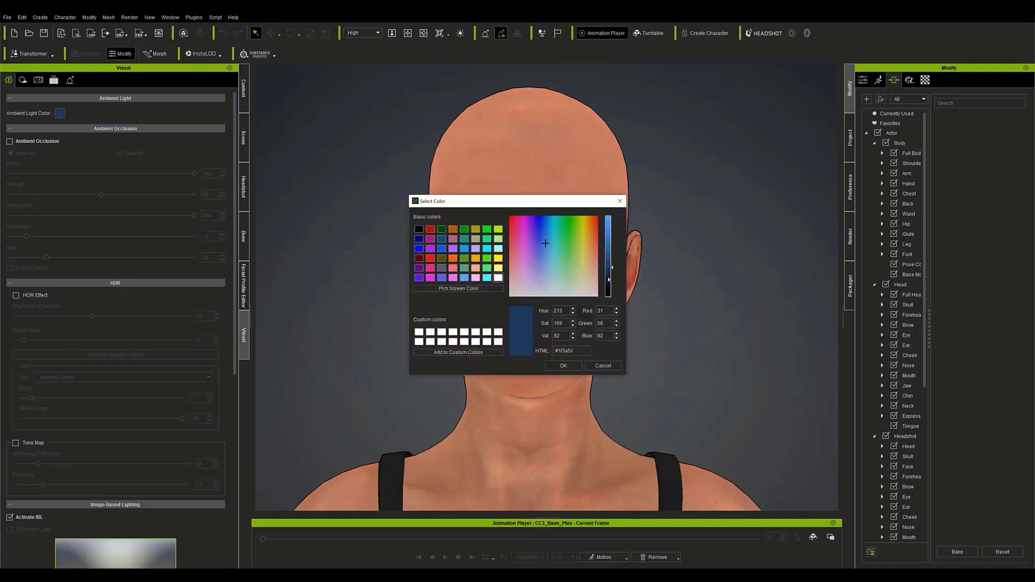
{"action": "left_click_drag", "start_coordinate": [609, 280], "coordinate": [610, 215]}
{"action": "left_click_drag", "start_coordinate": [537, 244], "coordinate": [548, 280]}
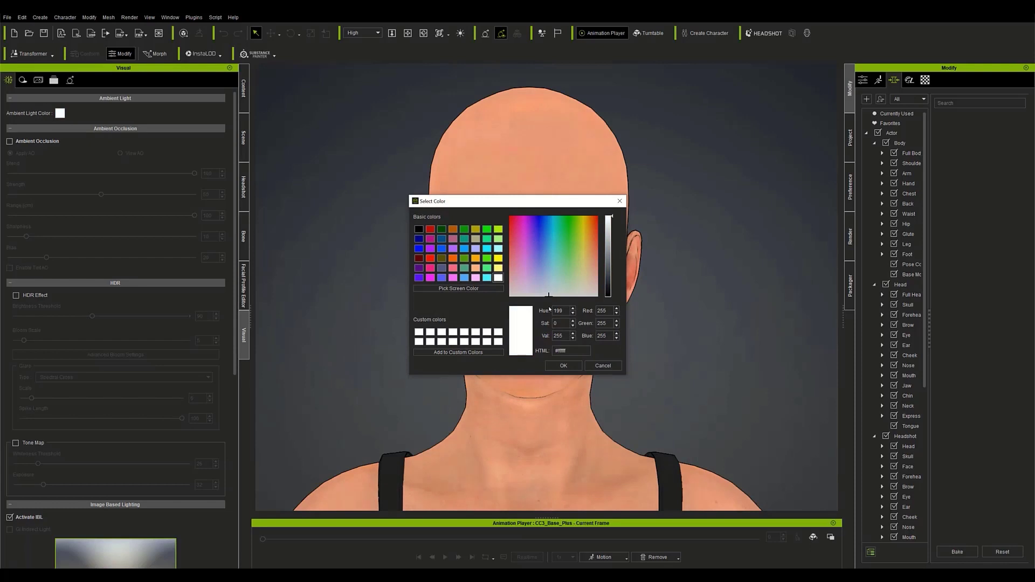
{"action": "left_click", "coordinate": [563, 366]}
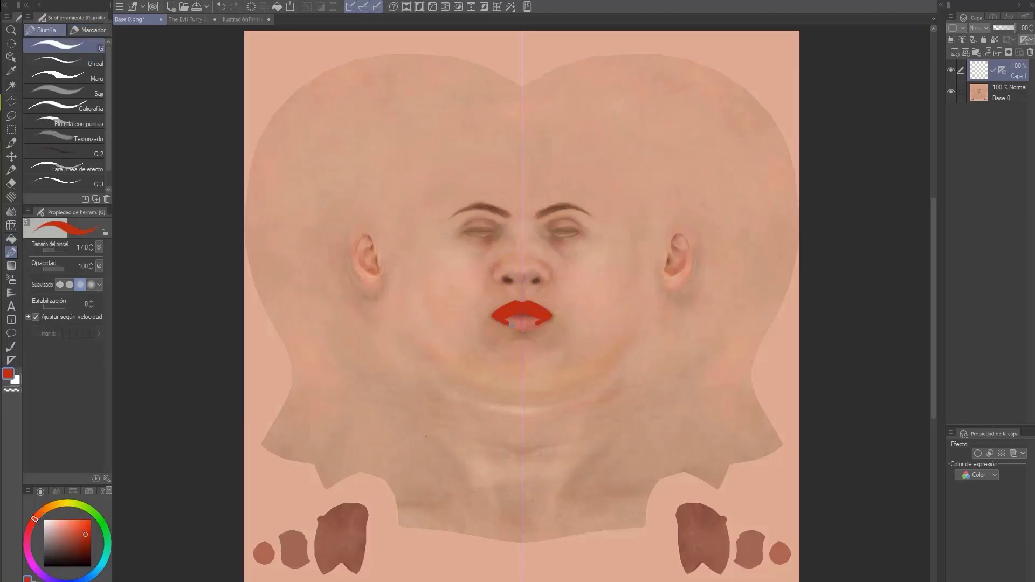
- In Clip Studio Paint, airbrush a soft coral blush symmetrically on both cheeks of the face texture
{"action": "key", "text": "b"}
{"action": "left_click", "coordinate": [458, 288], "text": "alt"}
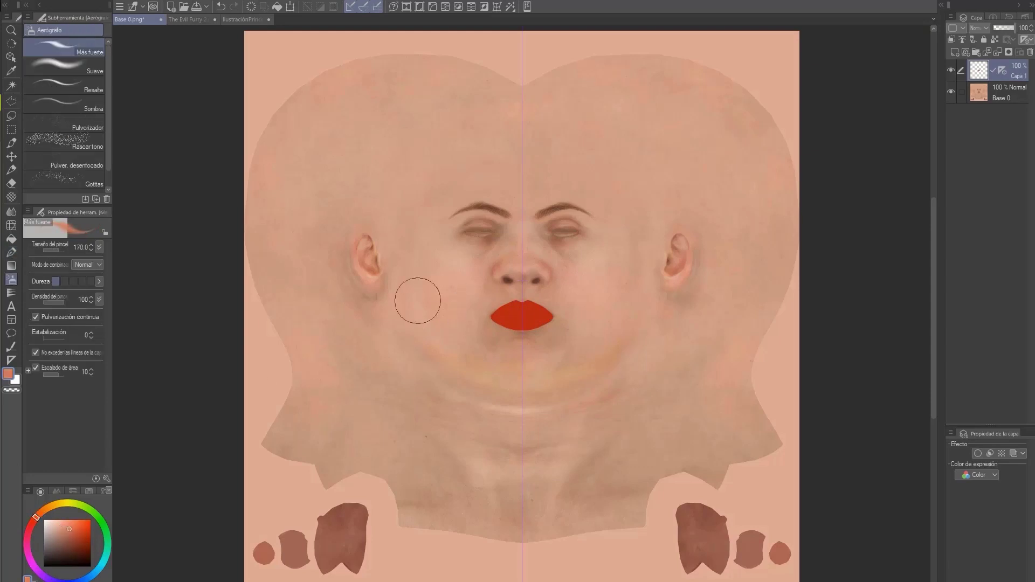
{"action": "key", "text": "]"}
{"action": "left_click_drag", "start_coordinate": [452, 269], "coordinate": [440, 296]}
{"action": "key", "text": "ctrl+z"}
{"action": "left_click", "coordinate": [452, 269]}
{"action": "key", "text": "ctrl+z"}
{"action": "left_click", "coordinate": [453, 276]}
- Add a layer above Base 0 and fill it with a skin tone sampled from the face below the mouth
{"action": "left_click", "coordinate": [973, 93]}
{"action": "key", "text": "ctrl+shift+n"}
{"action": "left_click", "coordinate": [12, 238]}
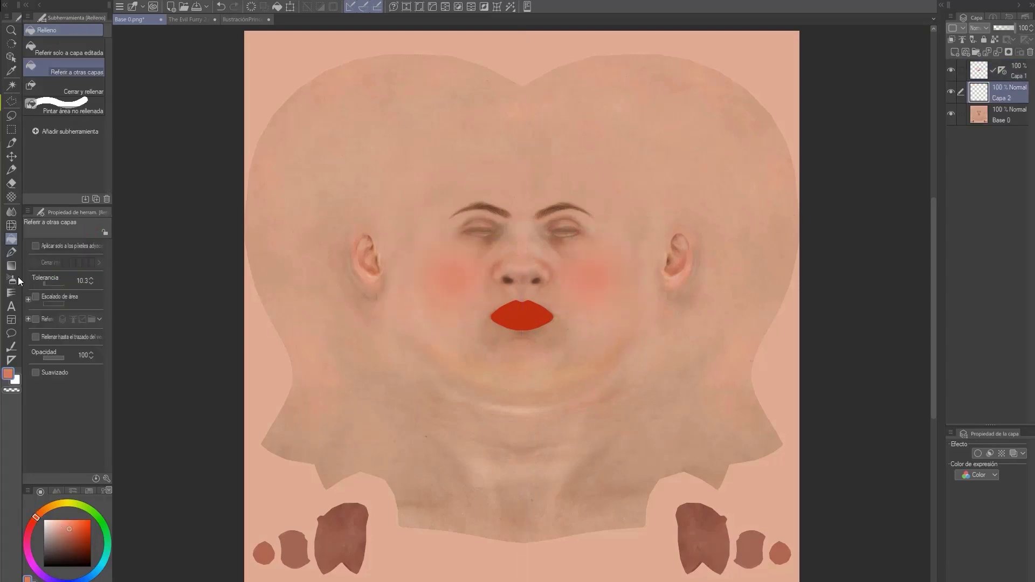
{"action": "left_click", "coordinate": [450, 387], "text": "alt"}
{"action": "left_click", "coordinate": [451, 387]}
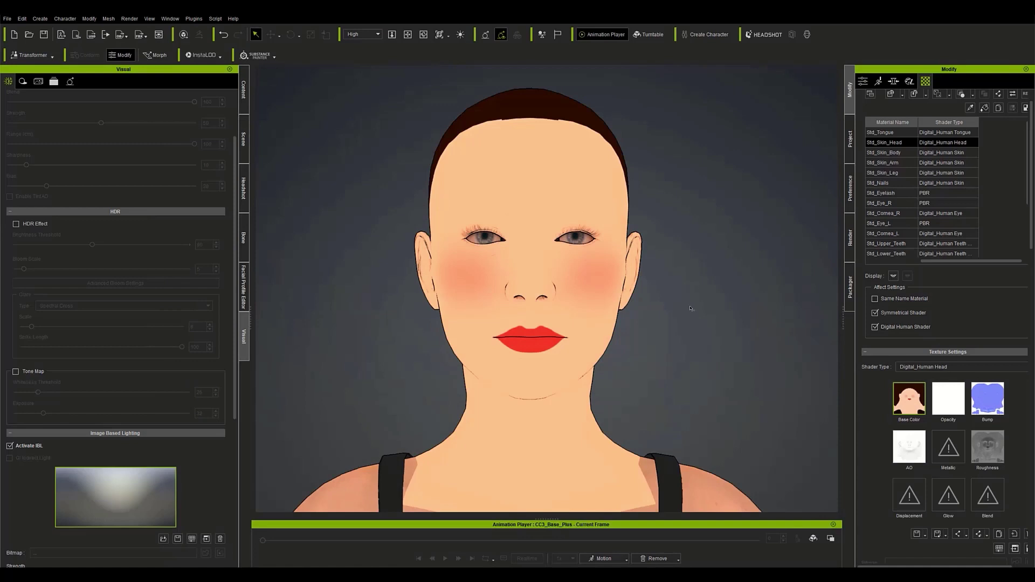
- Back in Character Creator, load the Eye image as the base color of the Std_Eye_L and Std_Cornea_L materials
{"action": "left_click", "coordinate": [990, 403]}
{"action": "mouse_move", "coordinate": [844, 323]}
{"action": "left_mouse_down"}
{"action": "mouse_move", "coordinate": [819, 324]}
{"action": "mouse_move", "coordinate": [849, 324]}
{"action": "left_mouse_up"}
{"action": "scroll", "coordinate": [891, 163], "scroll_direction": "down", "scroll_amount": 2}
{"action": "left_click", "coordinate": [891, 162]}
{"action": "double_click", "coordinate": [909, 398]}
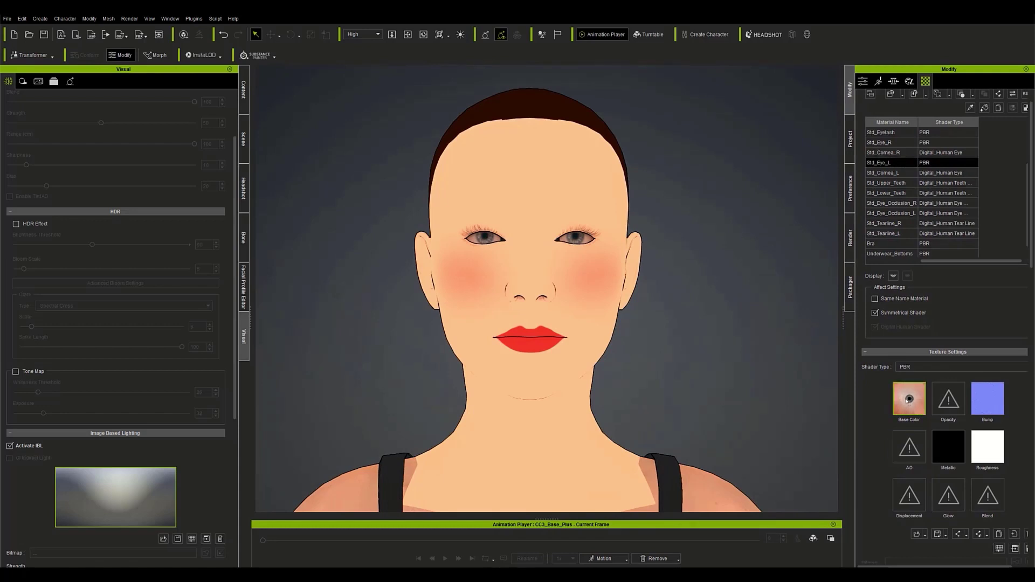
{"action": "double_click", "coordinate": [609, 189]}
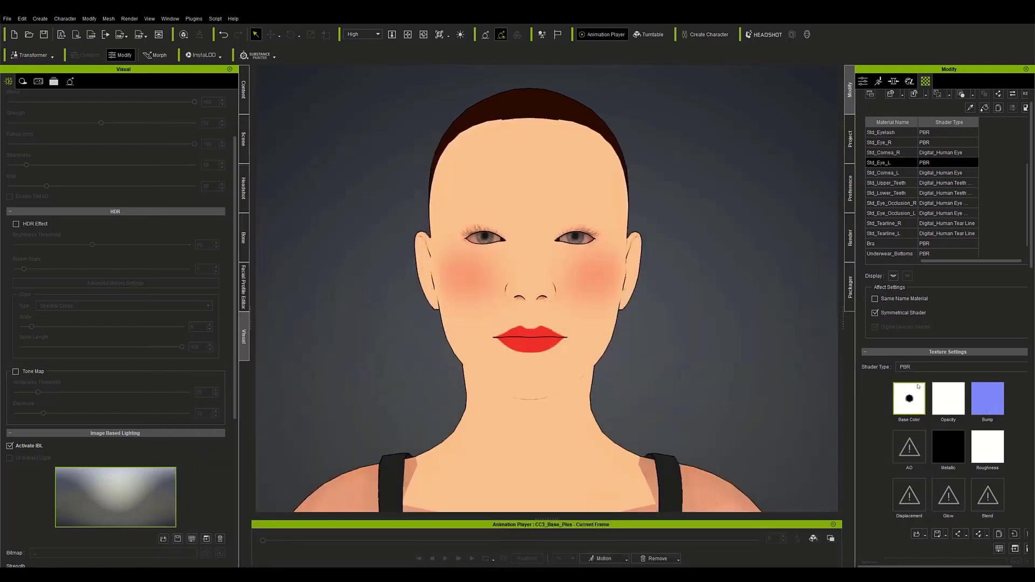
{"action": "left_click", "coordinate": [891, 172]}
{"action": "double_click", "coordinate": [909, 398]}
{"action": "double_click", "coordinate": [612, 184]}
- Load the Eye image as the base color of the Std_Eye_R and Std_Cornea_R materials
{"action": "left_click", "coordinate": [897, 142]}
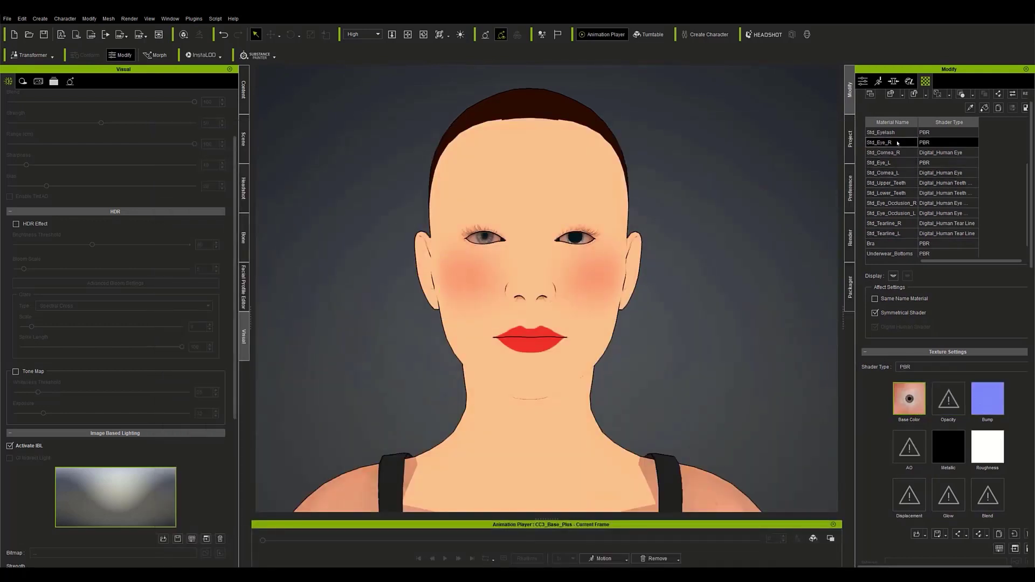
{"action": "double_click", "coordinate": [908, 399]}
{"action": "double_click", "coordinate": [610, 194]}
{"action": "left_click", "coordinate": [883, 152]}
{"action": "double_click", "coordinate": [909, 398]}
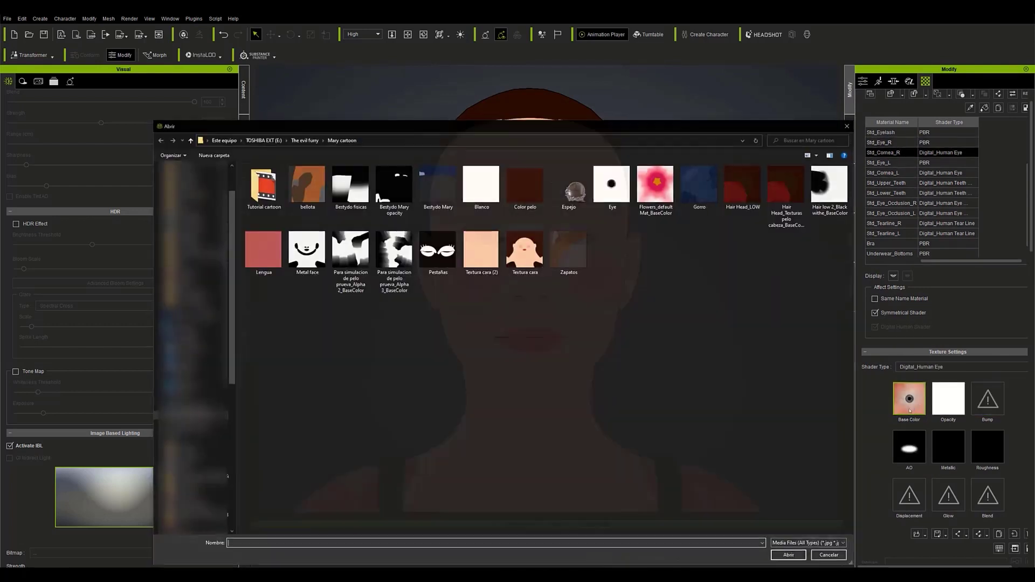
{"action": "double_click", "coordinate": [610, 199]}
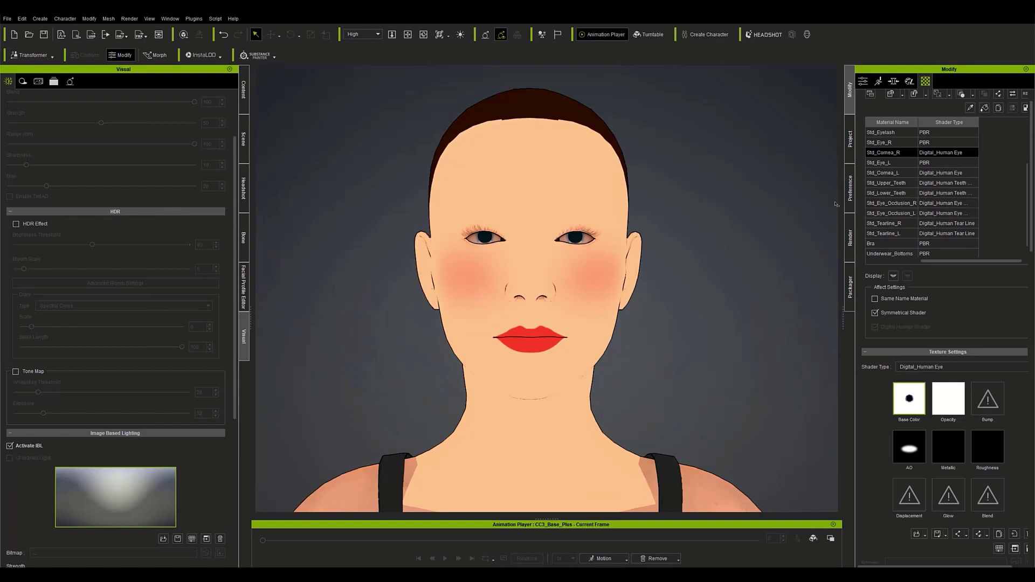
- Change the shader type of the Std_Cornea_R and Std_Cornea_L materials to Traditional
{"action": "scroll", "coordinate": [950, 468], "scroll_direction": "down", "scroll_amount": 1}
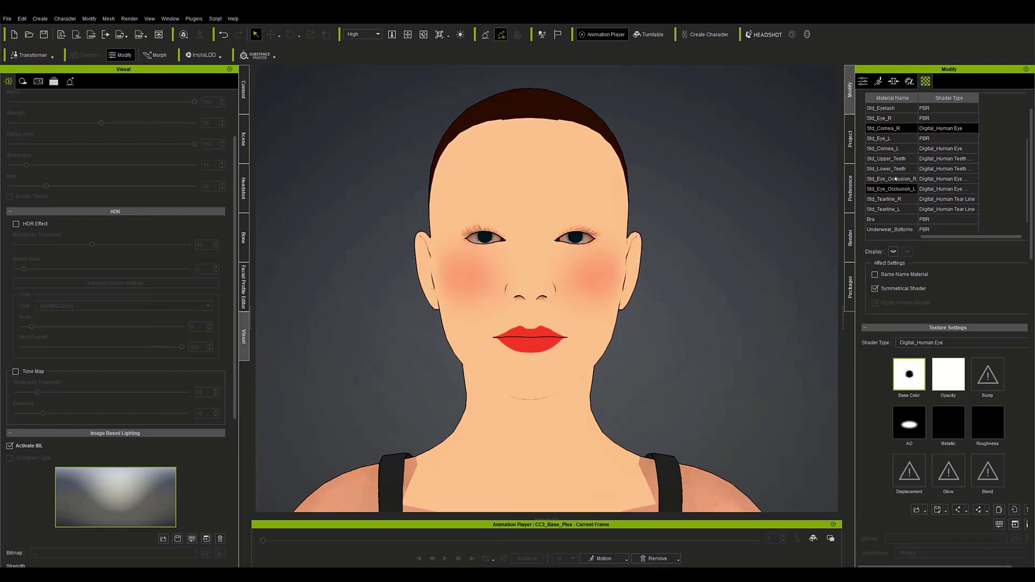
{"action": "left_click", "coordinate": [949, 343]}
{"action": "left_click", "coordinate": [927, 356]}
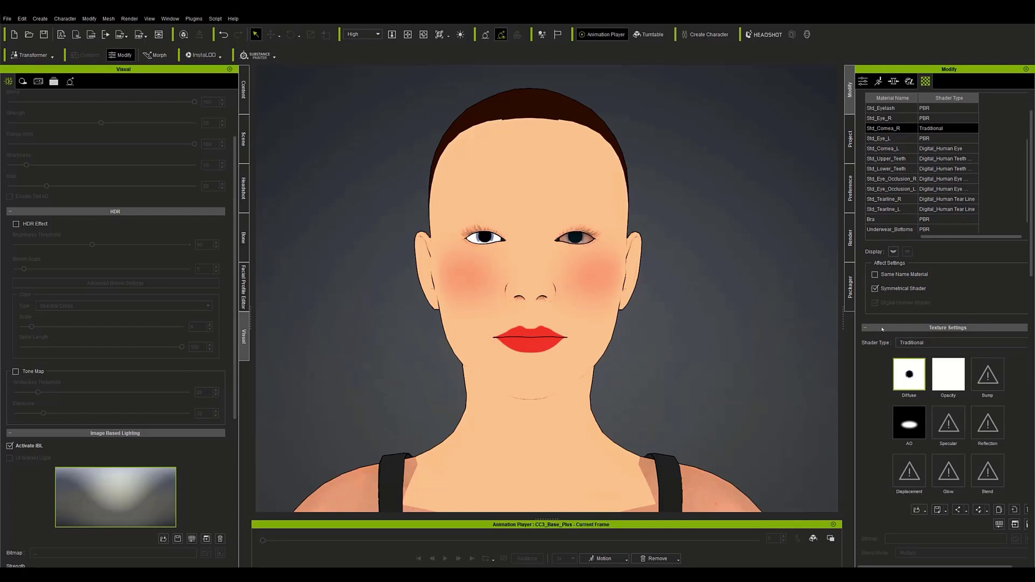
{"action": "left_click", "coordinate": [896, 209]}
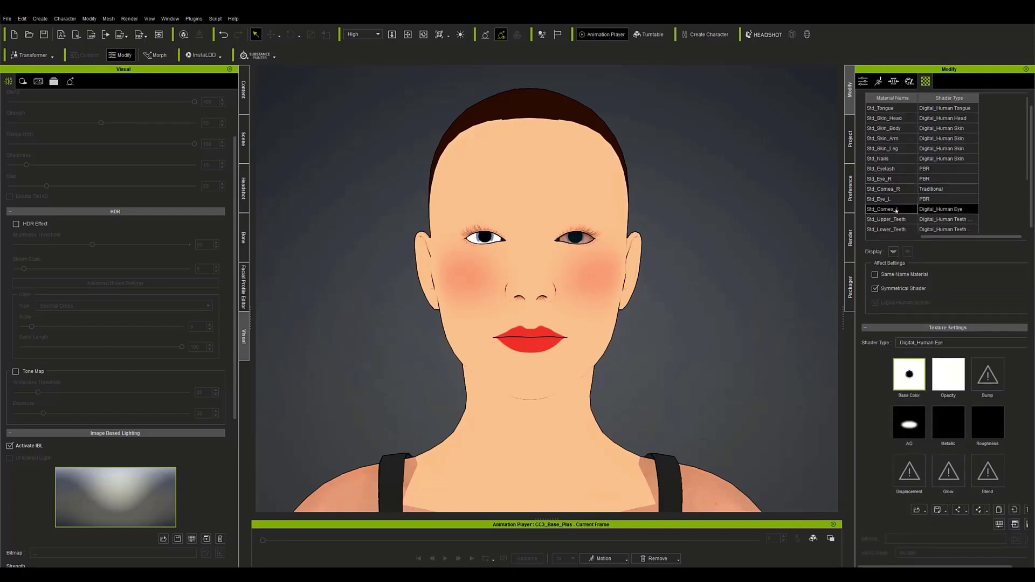
{"action": "left_click", "coordinate": [922, 343]}
{"action": "left_click", "coordinate": [905, 357]}
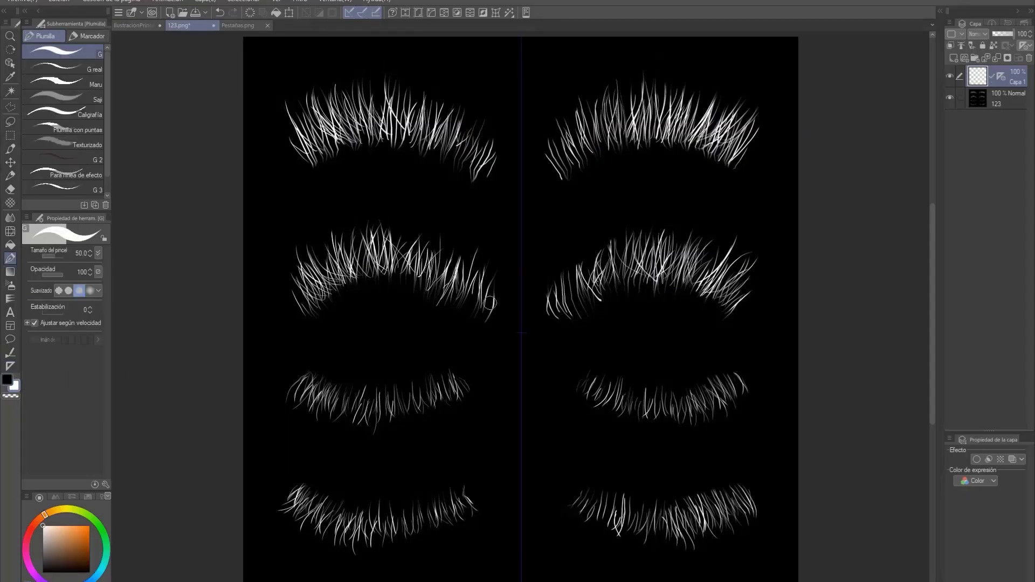
- In Clip Studio Paint, paint a mirrored white arc with a pointed outer tip over the second row of lashes, using pen size 40
{"action": "mouse_move", "coordinate": [488, 316]}
{"action": "left_mouse_down"}
{"action": "mouse_move", "coordinate": [360, 273]}
{"action": "mouse_move", "coordinate": [305, 316]}
{"action": "left_mouse_up"}
{"action": "mouse_move", "coordinate": [278, 277]}
{"action": "left_mouse_down"}
{"action": "mouse_move", "coordinate": [305, 316]}
{"action": "mouse_move", "coordinate": [388, 263]}
{"action": "left_mouse_up"}
{"action": "key", "text": "ctrl+z"}
{"action": "key", "text": "["}
{"action": "key", "text": "ctrl+z"}
{"action": "left_click_drag", "start_coordinate": [295, 292], "coordinate": [411, 264]}
{"action": "left_click_drag", "start_coordinate": [324, 282], "coordinate": [304, 294]}
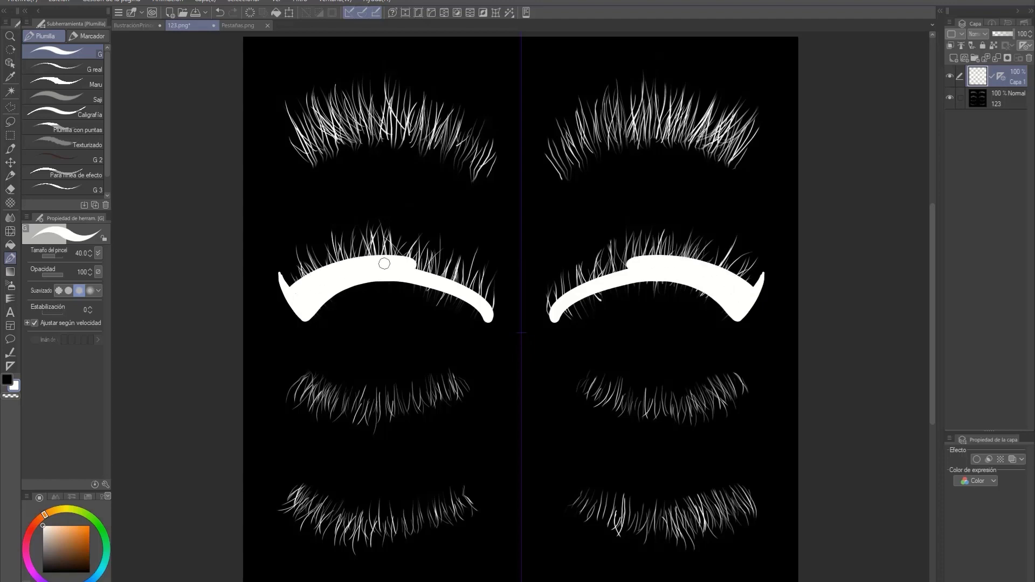
- Thicken the white upper lash shape downward into a solid band and add pointed lashes at its outer end with pen size 20
{"action": "key", "text": "ctrl+z"}
{"action": "mouse_move", "coordinate": [383, 264]}
{"action": "left_mouse_down"}
{"action": "mouse_move", "coordinate": [454, 278]}
{"action": "mouse_move", "coordinate": [478, 301]}
{"action": "mouse_move", "coordinate": [417, 269]}
{"action": "left_mouse_up"}
{"action": "mouse_move", "coordinate": [305, 324]}
{"action": "left_mouse_down"}
{"action": "mouse_move", "coordinate": [463, 305]}
{"action": "mouse_move", "coordinate": [487, 322]}
{"action": "left_mouse_up"}
{"action": "mouse_move", "coordinate": [487, 322]}
{"action": "left_mouse_down"}
{"action": "mouse_move", "coordinate": [311, 313]}
{"action": "mouse_move", "coordinate": [446, 302]}
{"action": "mouse_move", "coordinate": [481, 325]}
{"action": "left_mouse_up"}
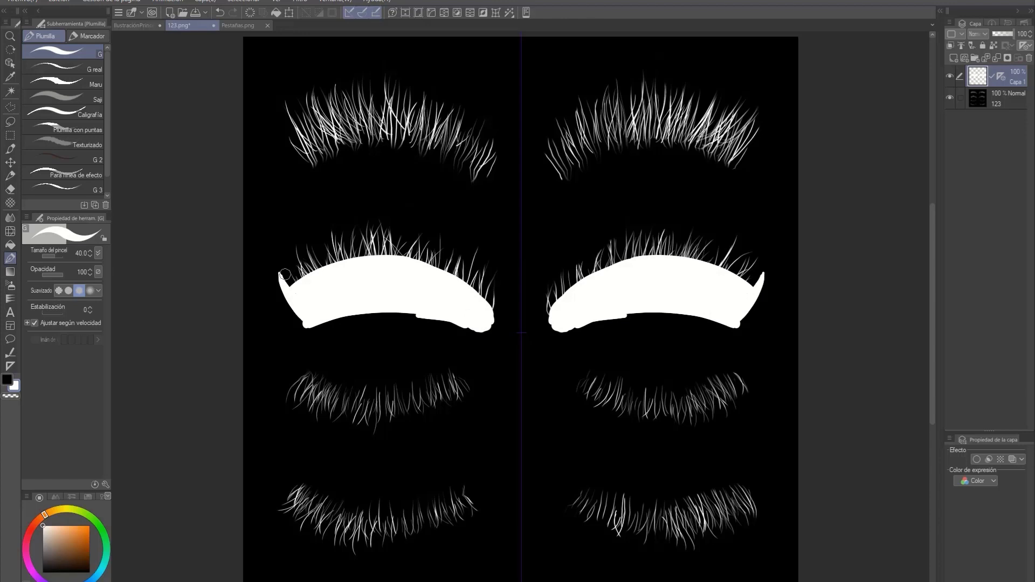
{"action": "key", "text": "ctrl+z"}
{"action": "mouse_move", "coordinate": [285, 274]}
{"action": "left_mouse_down"}
{"action": "mouse_move", "coordinate": [277, 260]}
{"action": "mouse_move", "coordinate": [305, 276]}
{"action": "left_mouse_up"}
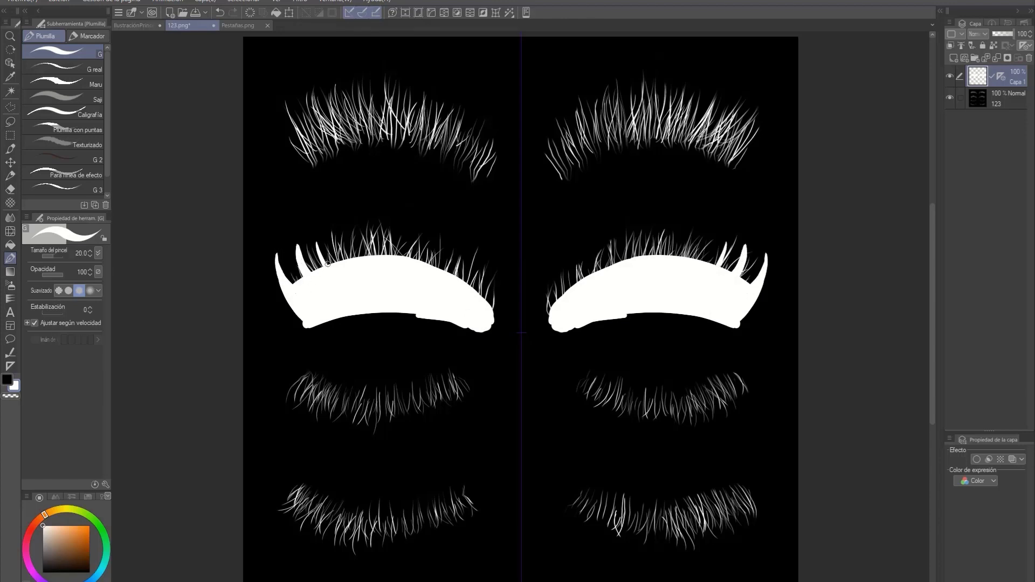
- Paint a solid white curved lower lash shape over the third row of lashes with the pen at size 80
{"action": "key", "text": "bracketright"}
{"action": "key", "text": "bracketright"}
{"action": "key", "text": "bracketright"}
{"action": "key", "text": "bracketright"}
{"action": "key", "text": "bracketright"}
{"action": "key", "text": "bracketright"}
{"action": "key", "text": "bracketright"}
{"action": "left_click_drag", "start_coordinate": [455, 375], "coordinate": [291, 362]}
{"action": "key", "text": "ctrl+z"}
{"action": "mouse_move", "coordinate": [443, 394]}
{"action": "left_mouse_down"}
{"action": "mouse_move", "coordinate": [415, 403]}
{"action": "mouse_move", "coordinate": [287, 368]}
{"action": "left_mouse_up"}
{"action": "key", "text": "ctrl+z"}
{"action": "mouse_move", "coordinate": [461, 378]}
{"action": "left_mouse_down"}
{"action": "mouse_move", "coordinate": [293, 367]}
{"action": "mouse_move", "coordinate": [460, 374]}
{"action": "left_mouse_up"}
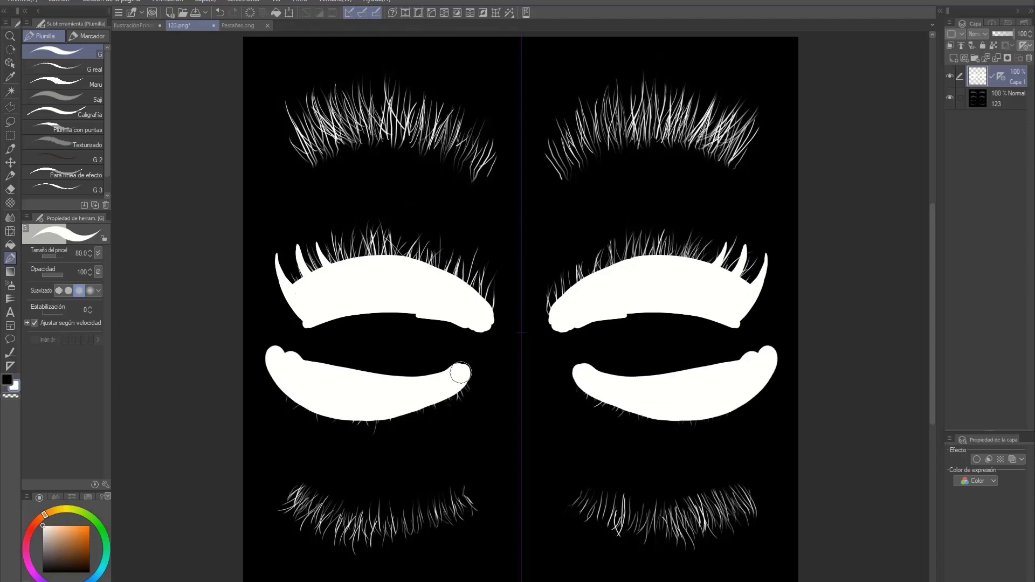
{"action": "mouse_move", "coordinate": [293, 360]}
{"action": "left_mouse_down"}
{"action": "mouse_move", "coordinate": [443, 391]}
{"action": "mouse_move", "coordinate": [463, 382]}
{"action": "mouse_move", "coordinate": [390, 379]}
{"action": "mouse_move", "coordinate": [287, 349]}
{"action": "left_mouse_up"}
{"action": "key", "text": "ctrl+z"}
- Add a layer directly above the original 123 lash layer and fill it with black
{"action": "key", "text": "x"}
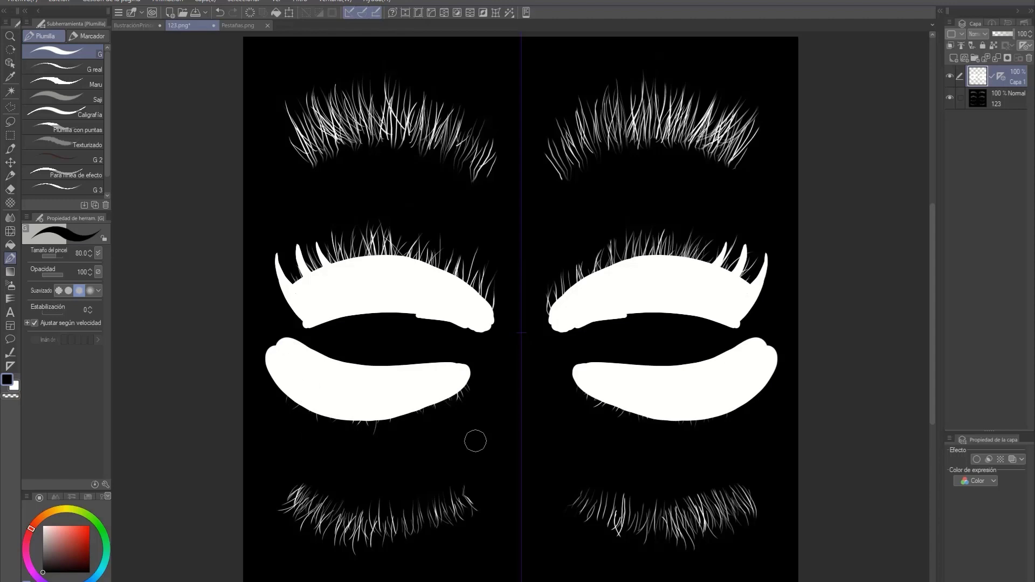
{"action": "left_click", "coordinate": [973, 102]}
{"action": "left_click", "coordinate": [953, 58]}
{"action": "left_click", "coordinate": [11, 245]}
{"action": "left_click", "coordinate": [372, 453]}
{"action": "left_click", "coordinate": [10, 135]}
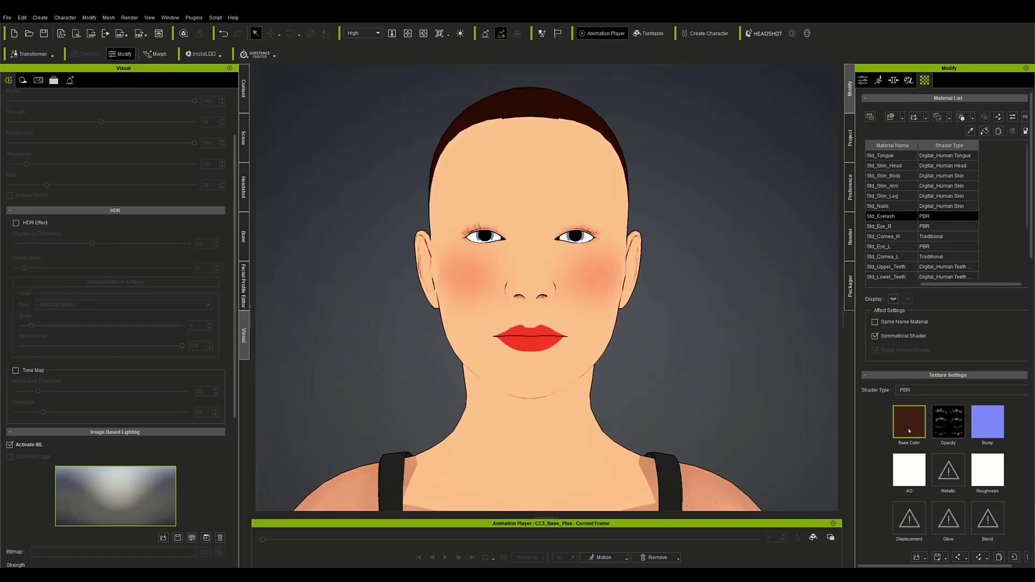
- In Character Creator, blacken the eyelash material's base color by adjusting its brightness to -100
{"action": "double_click", "coordinate": [909, 431]}
{"action": "left_click", "coordinate": [831, 555]}
{"action": "scroll", "coordinate": [1002, 528], "scroll_direction": "down", "scroll_amount": 1}
{"action": "scroll", "coordinate": [1001, 539], "scroll_direction": "down", "scroll_amount": 1}
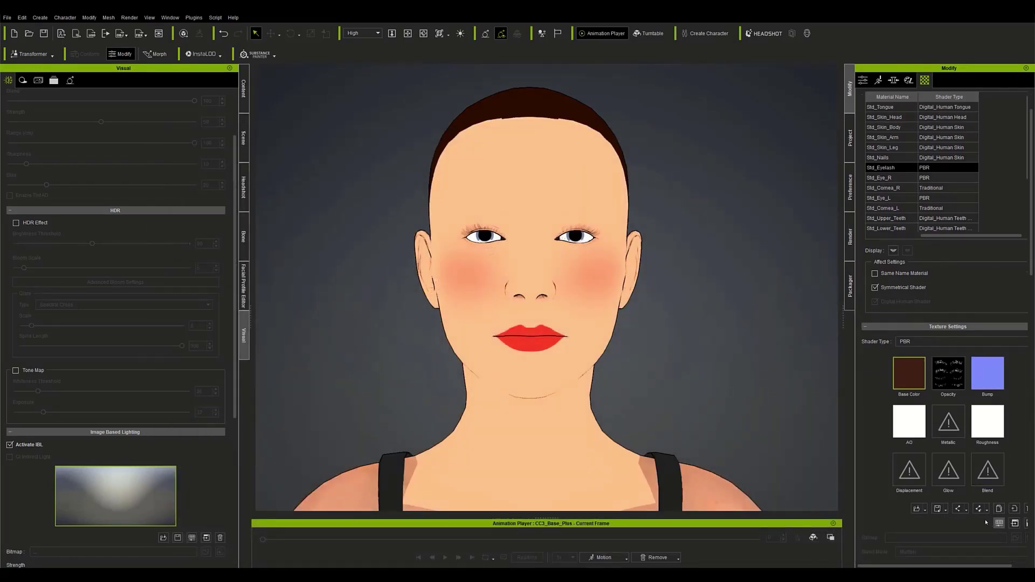
{"action": "left_click", "coordinate": [998, 522]}
{"action": "left_click_drag", "start_coordinate": [497, 290], "coordinate": [464, 289]}
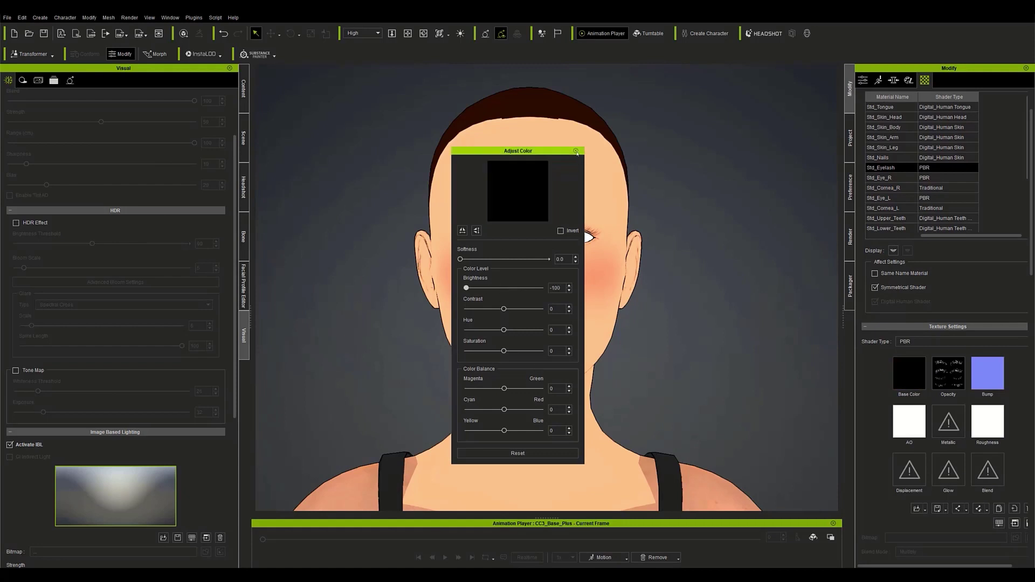
{"action": "left_click", "coordinate": [575, 151]}
- Load the Pestañas image as the opacity texture of the Std_Eyelash material
{"action": "double_click", "coordinate": [949, 374]}
{"action": "left_click", "coordinate": [477, 249]}
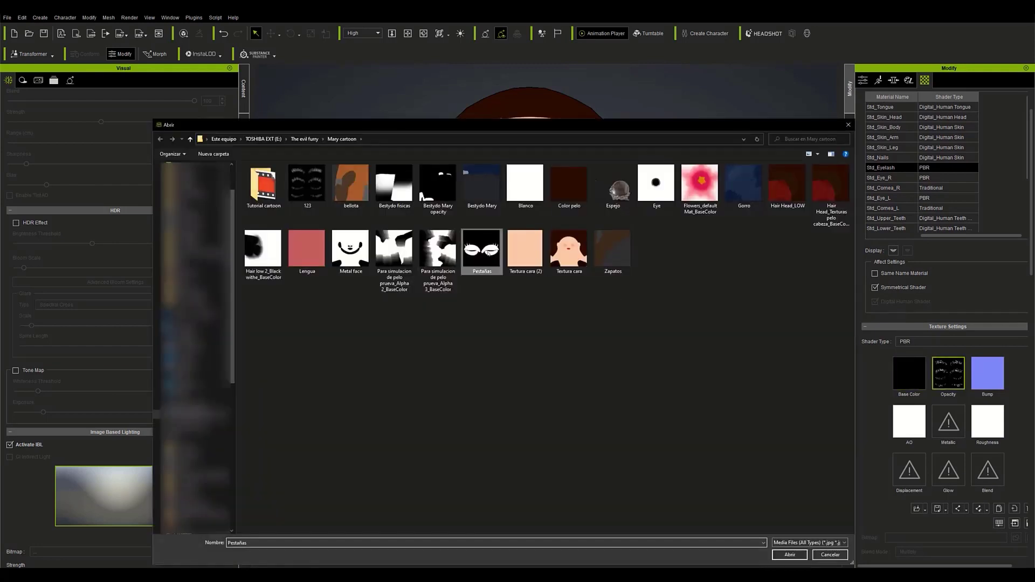
{"action": "double_click", "coordinate": [477, 249]}
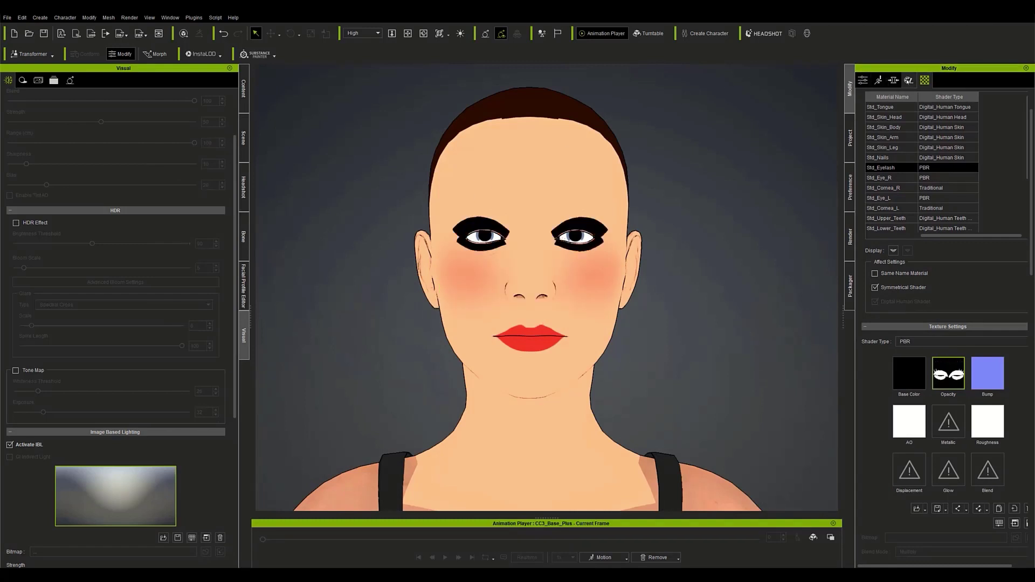
- Activate the skin editor while keeping the modified material and texture settings, and deactivate it again
{"action": "left_click", "coordinate": [906, 81]}
{"action": "left_click", "coordinate": [874, 113]}
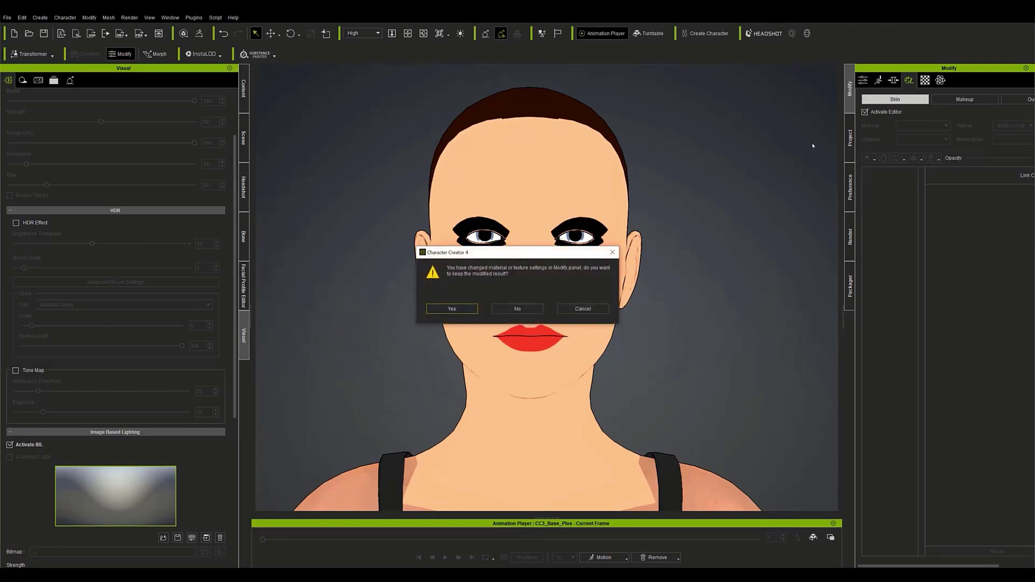
{"action": "left_click", "coordinate": [452, 312]}
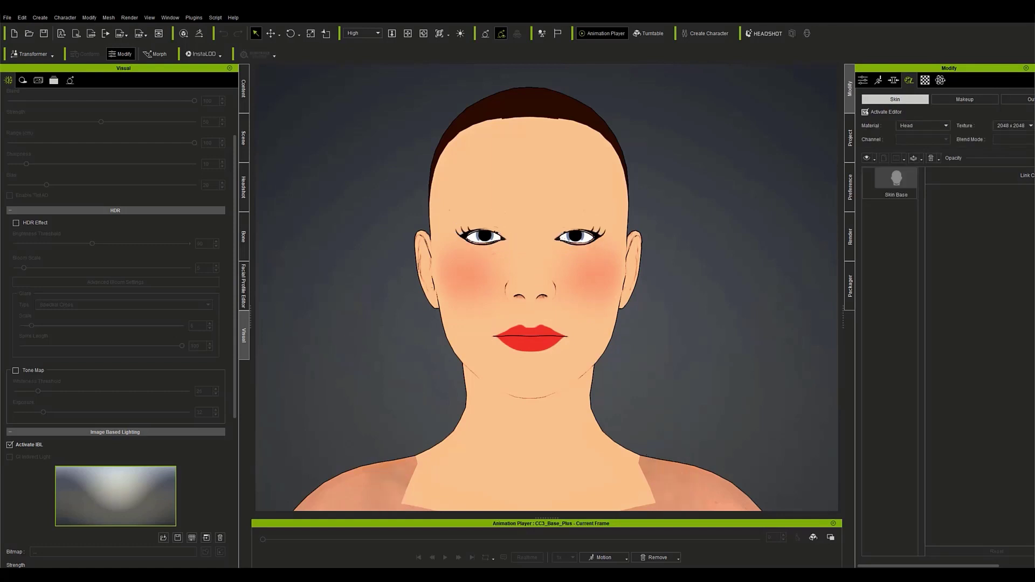
{"action": "left_click", "coordinate": [864, 111]}
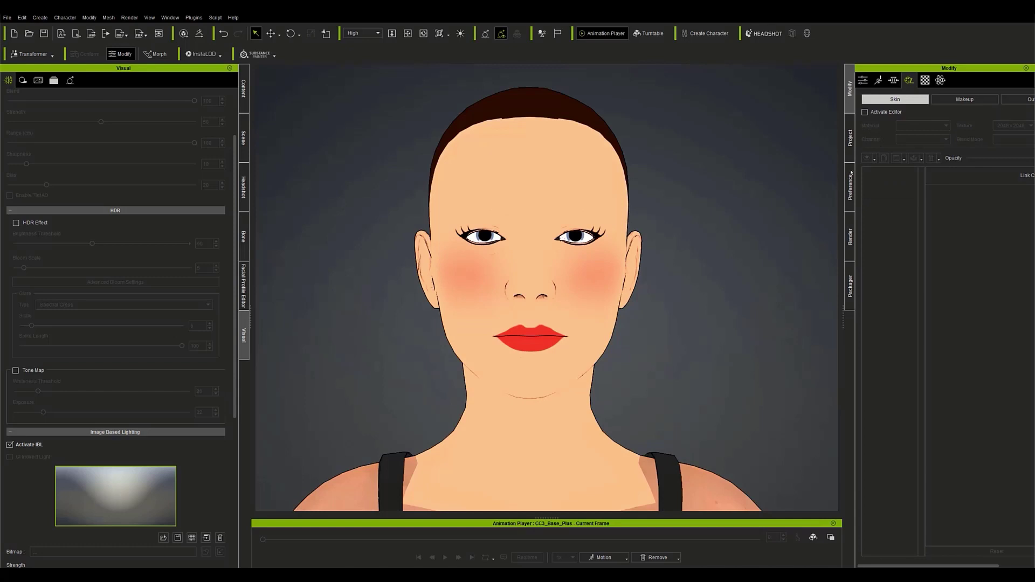
- Add the stylized Alika eyebrows to the character and make their base color texture solid black
{"action": "left_click", "coordinate": [926, 81]}
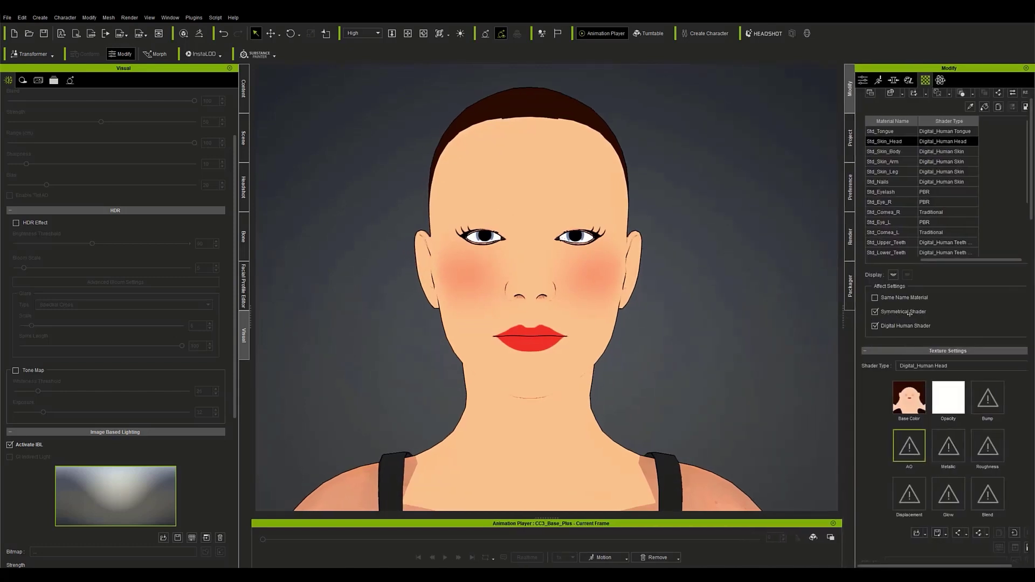
{"action": "left_click", "coordinate": [243, 89]}
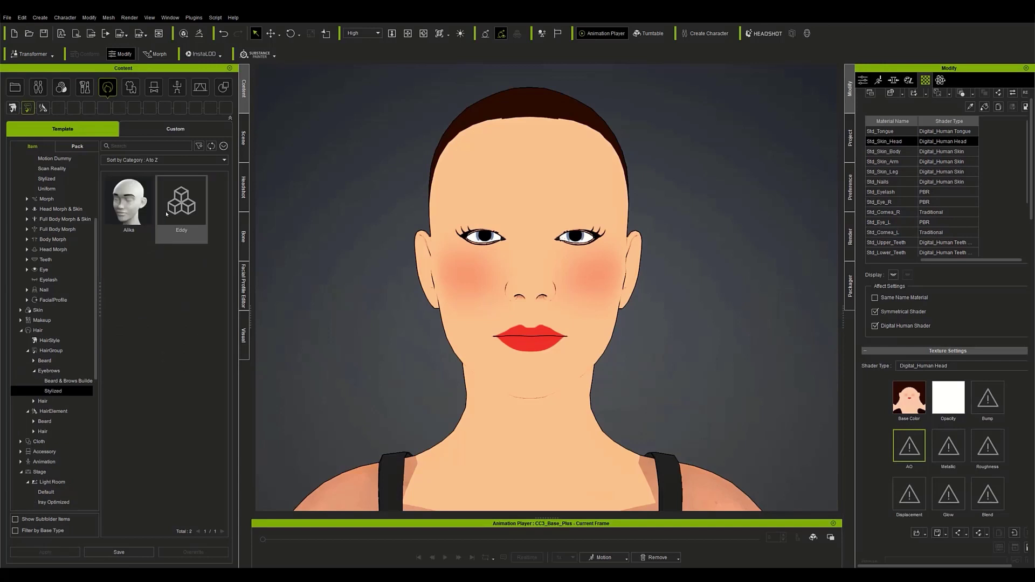
{"action": "double_click", "coordinate": [142, 214]}
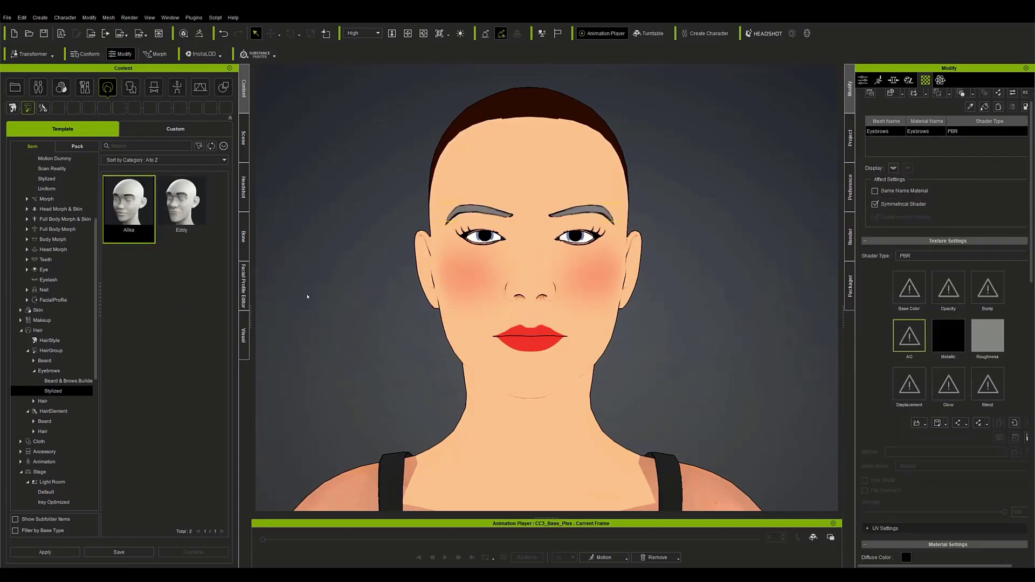
{"action": "right_click", "coordinate": [939, 336]}
{"action": "key", "text": "Escape"}
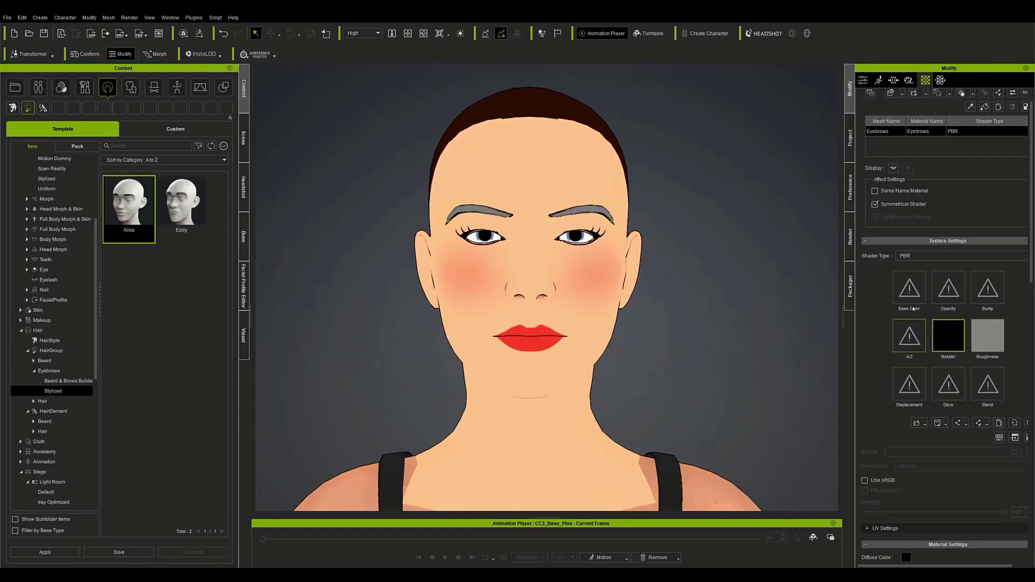
{"action": "right_click", "coordinate": [911, 301]}
{"action": "left_click", "coordinate": [940, 348]}
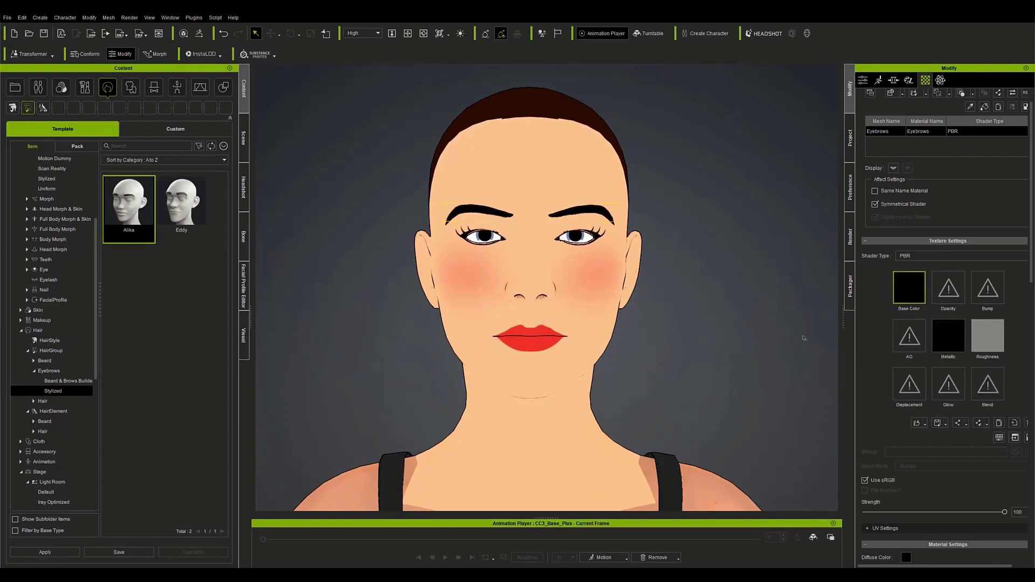
{"action": "left_click", "coordinate": [768, 332]}
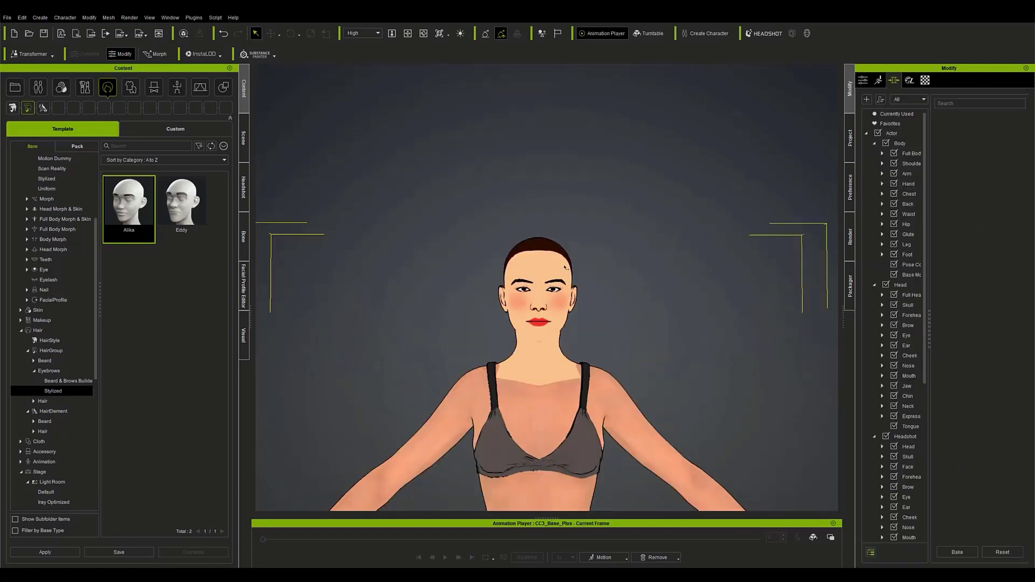
- Set the character's Head Scale morph to 200
{"action": "left_click_drag", "start_coordinate": [984, 137], "coordinate": [1023, 132]}
{"action": "type", "text": "200"}
{"action": "key", "text": "Return"}
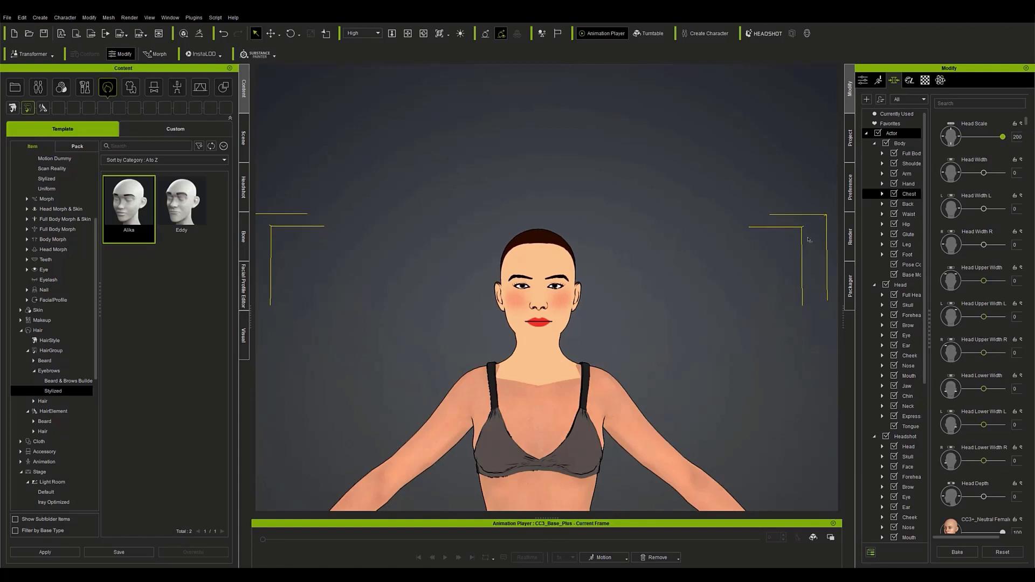
- Bring up the favorite morphs and make the character's lips thinner by morphing them directly on the face
{"action": "left_click", "coordinate": [917, 123]}
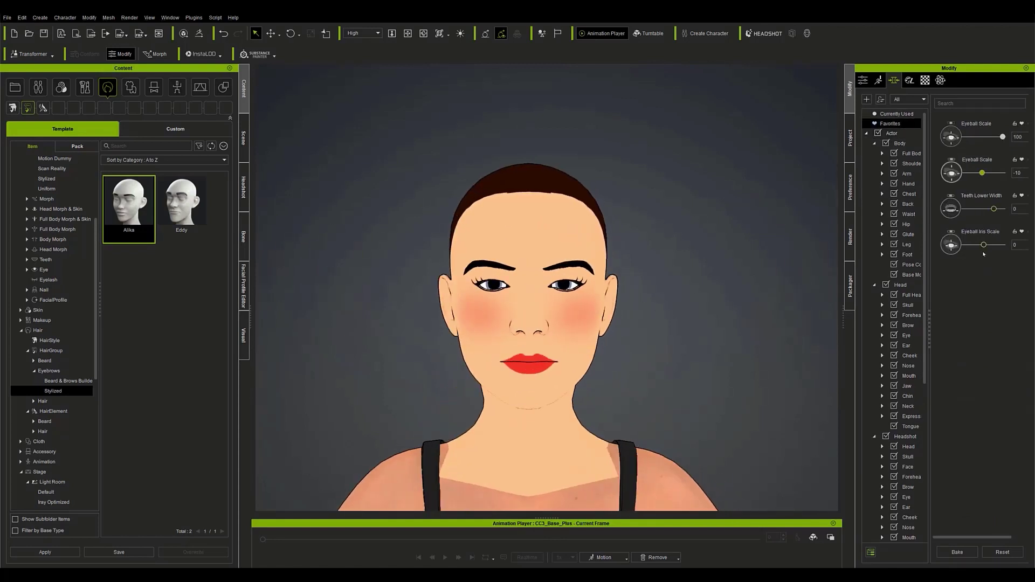
{"action": "right_click_drag", "start_coordinate": [672, 216], "coordinate": [647, 261]}
{"action": "scroll", "coordinate": [593, 253], "scroll_direction": "up", "scroll_amount": 3}
{"action": "left_click", "coordinate": [908, 365]}
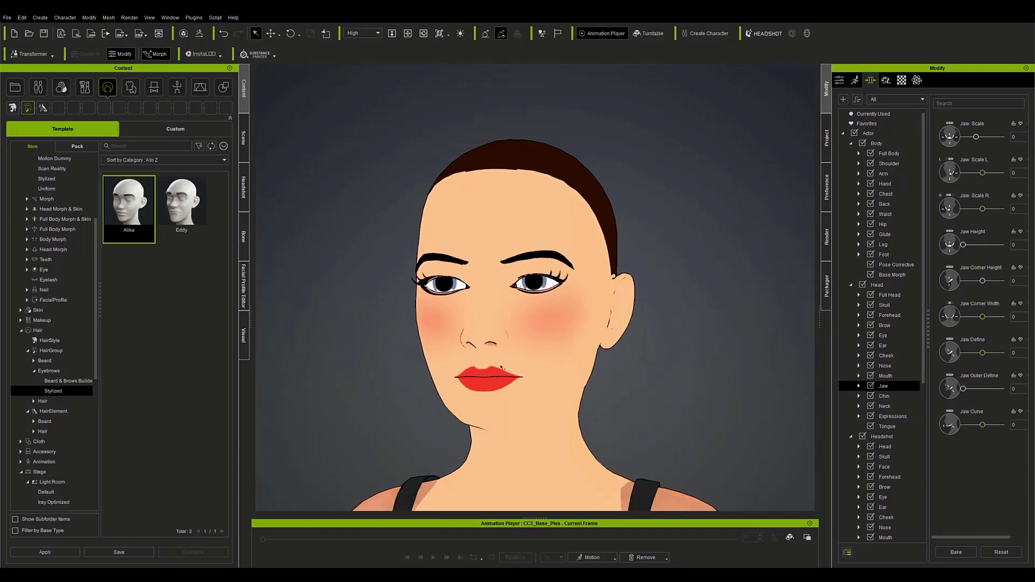
{"action": "left_click", "coordinate": [488, 381]}
- Morph the eyes to an Eye Height of -80 and an Eye Width of 21
{"action": "left_click", "coordinate": [538, 285]}
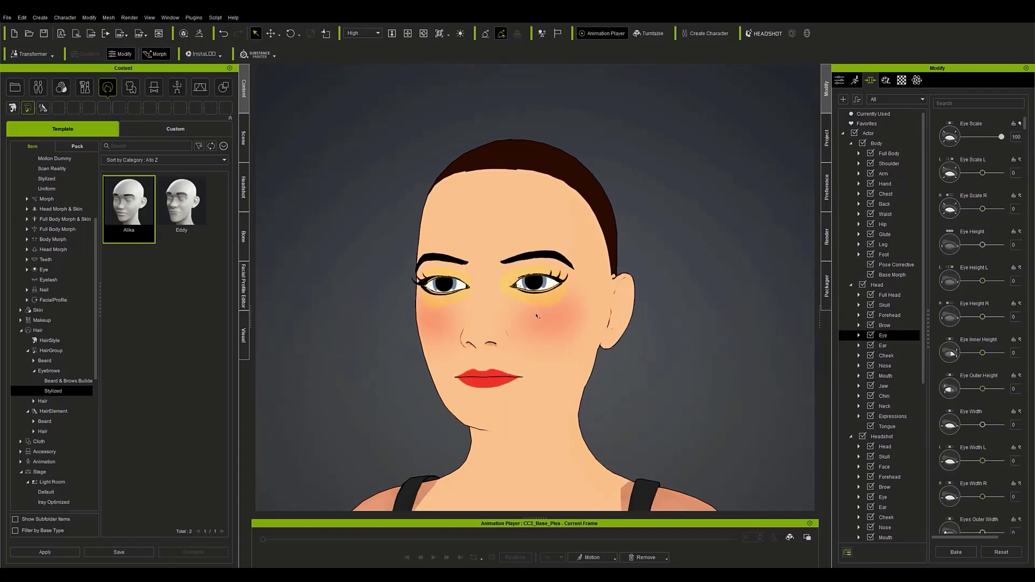
{"action": "left_click_drag", "start_coordinate": [540, 352], "coordinate": [541, 346]}
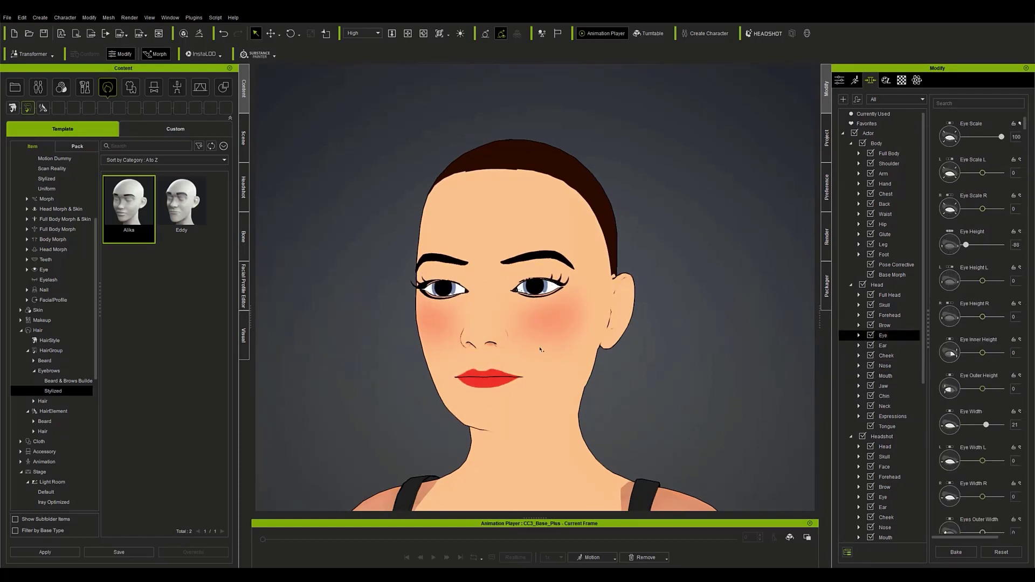
{"action": "right_click_drag", "start_coordinate": [541, 346], "coordinate": [618, 368]}
- Morph the eyelashes to Eyelash Scale A 11 and Eyelash Angle 28, and raise the eyebrows to Brow Height 76
{"action": "left_click", "coordinate": [587, 280]}
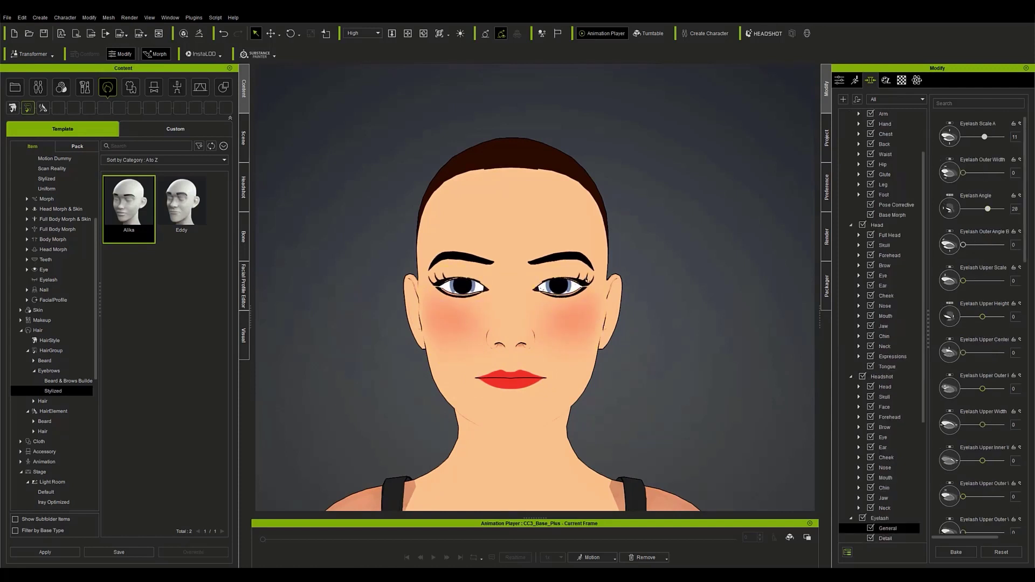
{"action": "left_click", "coordinate": [513, 285]}
{"action": "left_click", "coordinate": [537, 268]}
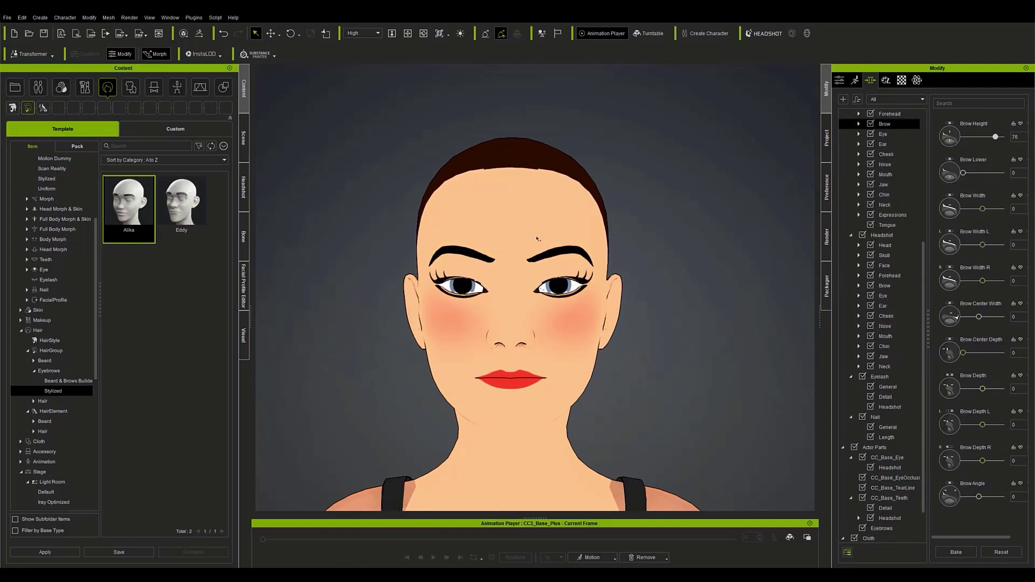
{"action": "right_click_drag", "start_coordinate": [536, 268], "coordinate": [639, 325]}
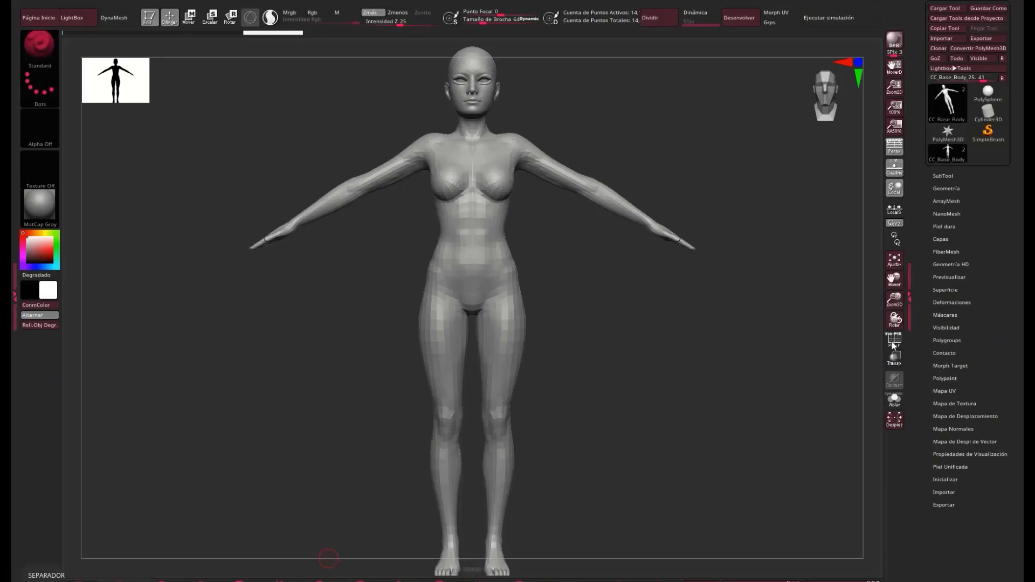
- In ZBrush, turn on the PolyFrame wireframe display for the CC_Base_Body mesh and turn perspective off
{"action": "left_click", "coordinate": [892, 342]}
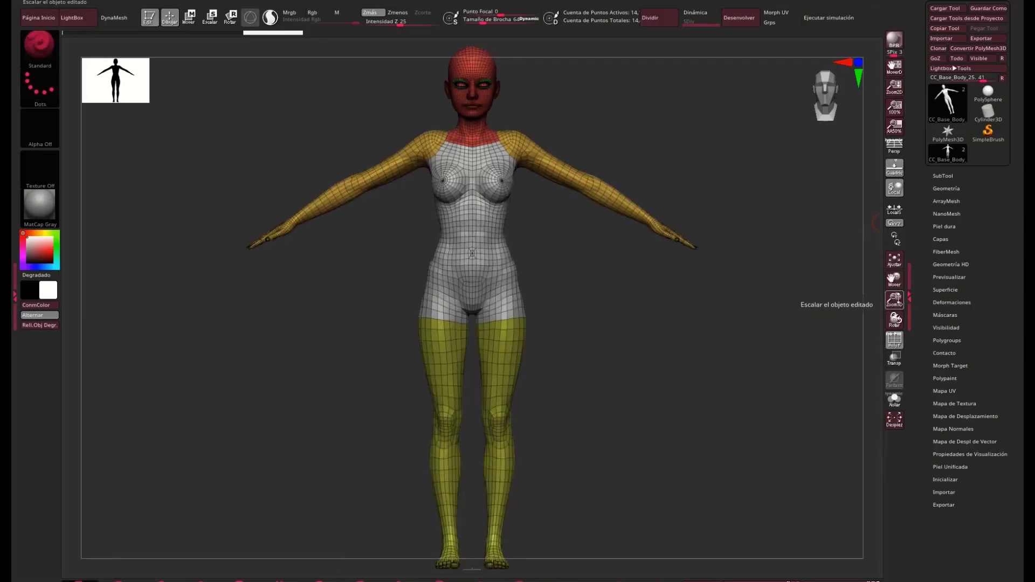
{"action": "left_click_drag", "start_coordinate": [894, 279], "coordinate": [896, 340]}
{"action": "left_click_drag", "start_coordinate": [894, 300], "coordinate": [894, 448]}
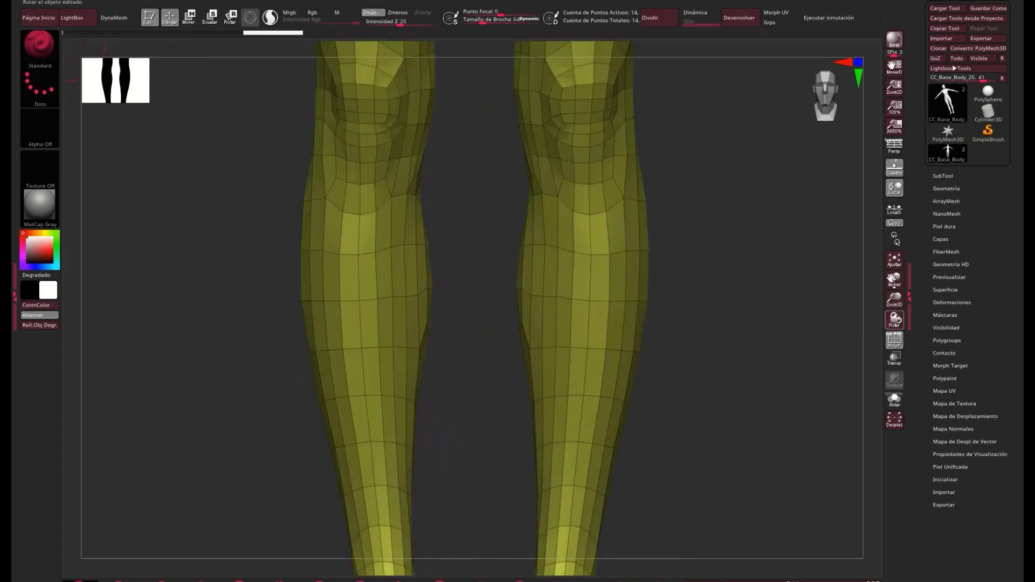
{"action": "left_click_drag", "start_coordinate": [893, 279], "coordinate": [864, 465]}
{"action": "left_click_drag", "start_coordinate": [893, 280], "coordinate": [878, 466]}
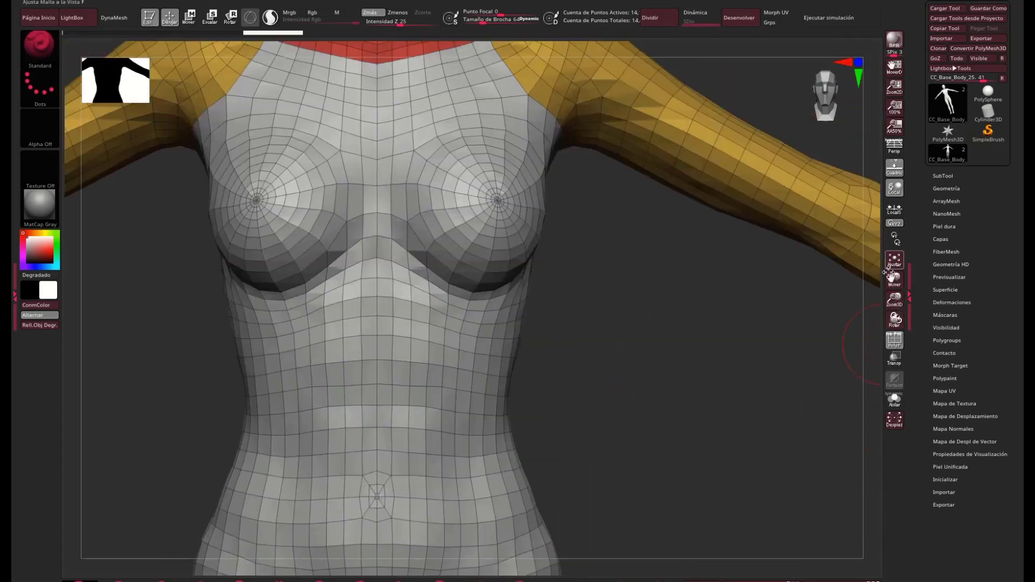
{"action": "left_click_drag", "start_coordinate": [893, 278], "coordinate": [874, 461]}
{"action": "left_click_drag", "start_coordinate": [709, 360], "coordinate": [647, 377]}
- With the Move brush at an enlarged size, slim the neck by pushing its front and back contours inward in profile
{"action": "key", "text": "b"}
{"action": "key", "text": "m"}
{"action": "key", "text": "v"}
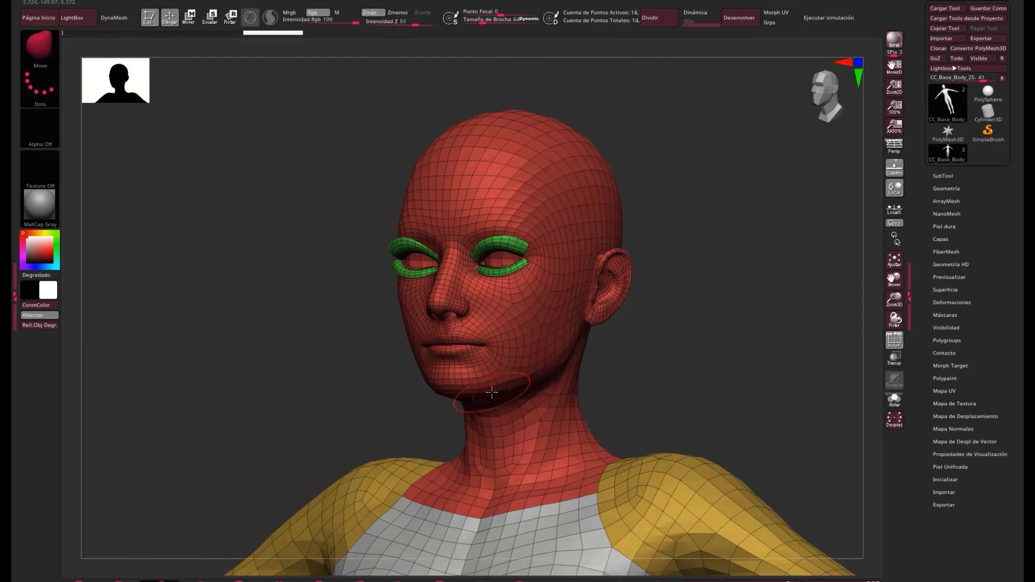
{"action": "left_click_drag", "start_coordinate": [644, 363], "coordinate": [617, 362]}
{"action": "left_click_drag", "start_coordinate": [480, 19], "coordinate": [489, 19]}
{"action": "left_click_drag", "start_coordinate": [630, 361], "coordinate": [597, 336]}
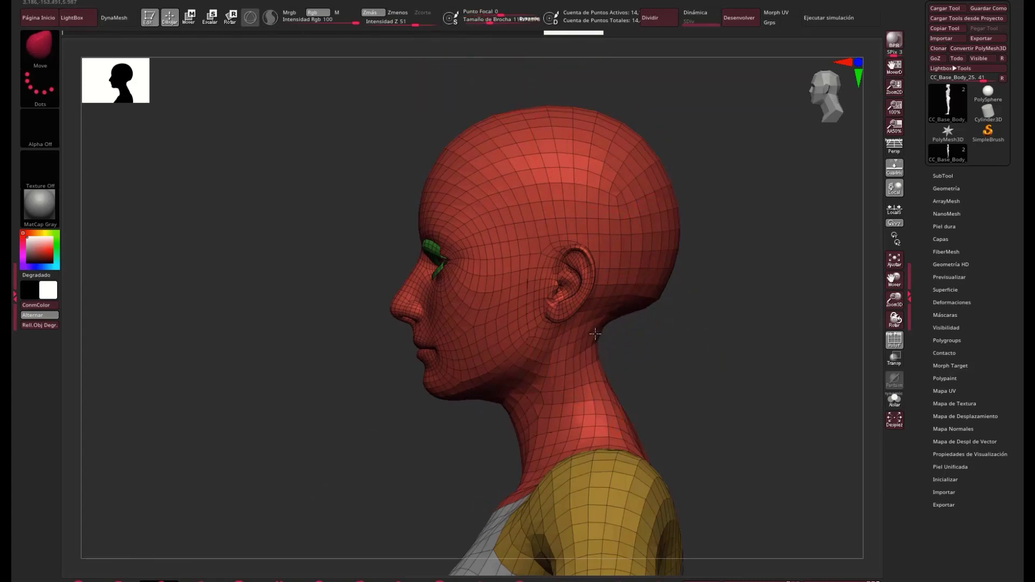
{"action": "mouse_move", "coordinate": [509, 411]}
{"action": "left_mouse_down"}
{"action": "mouse_move", "coordinate": [576, 428]}
{"action": "mouse_move", "coordinate": [564, 418]}
{"action": "left_mouse_up"}
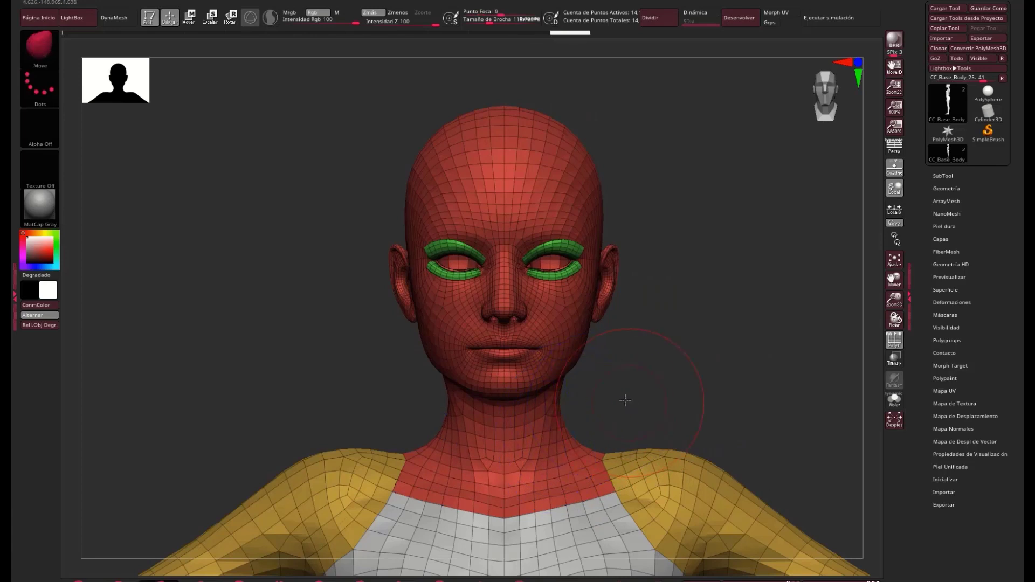
- Refine the slimmed neck and smooth its surface below the jaw with the Smooth brush
{"action": "mouse_move", "coordinate": [623, 400]}
{"action": "left_mouse_down"}
{"action": "mouse_move", "coordinate": [562, 397]}
{"action": "mouse_move", "coordinate": [590, 370]}
{"action": "mouse_move", "coordinate": [672, 384]}
{"action": "mouse_move", "coordinate": [681, 371]}
{"action": "left_mouse_up"}
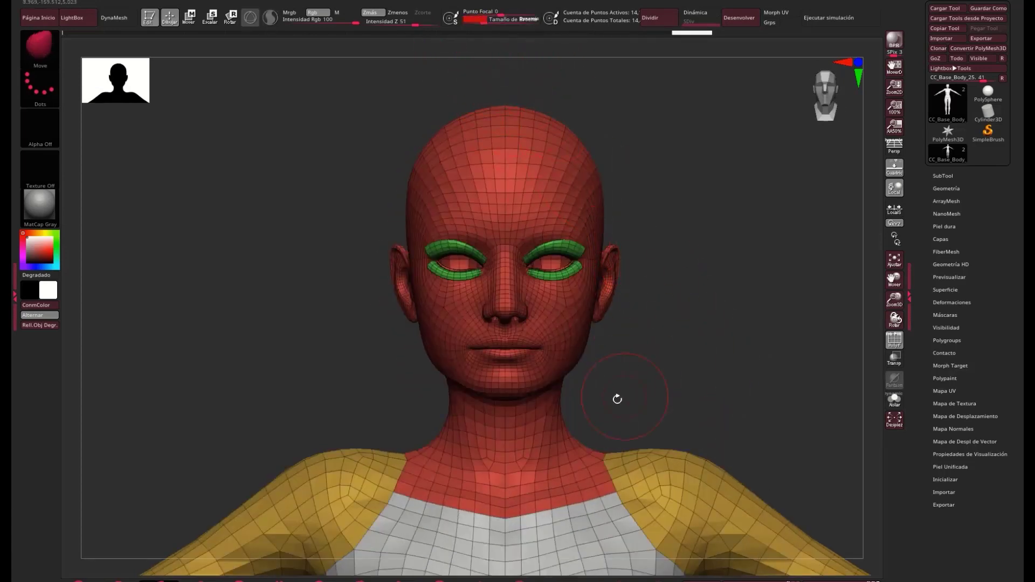
{"action": "mouse_move", "coordinate": [617, 397]}
{"action": "left_mouse_down"}
{"action": "mouse_move", "coordinate": [561, 364]}
{"action": "mouse_move", "coordinate": [535, 364]}
{"action": "mouse_move", "coordinate": [528, 380]}
{"action": "left_mouse_up"}
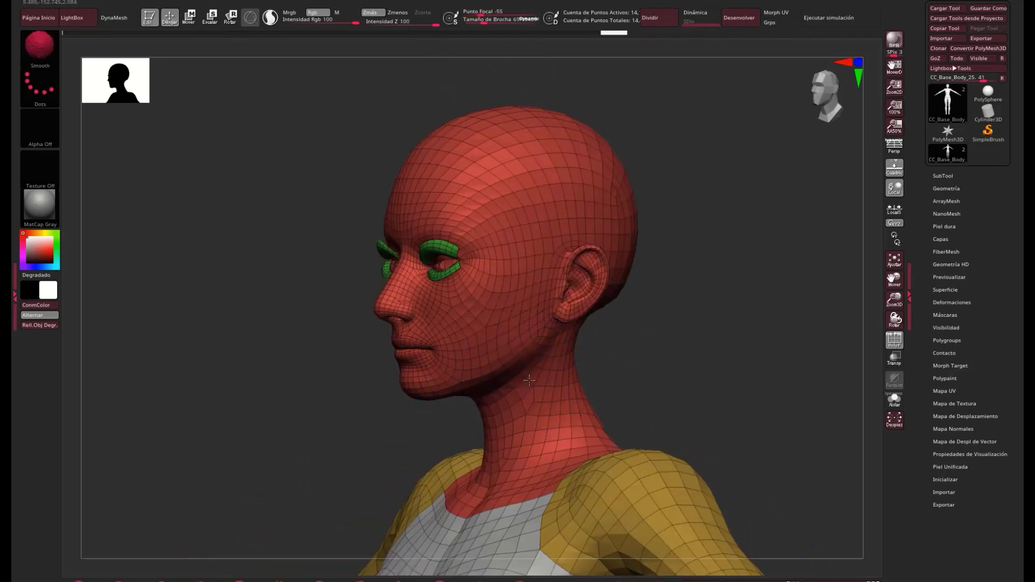
{"action": "left_click_drag", "start_coordinate": [655, 353], "coordinate": [714, 339], "text": "shift"}
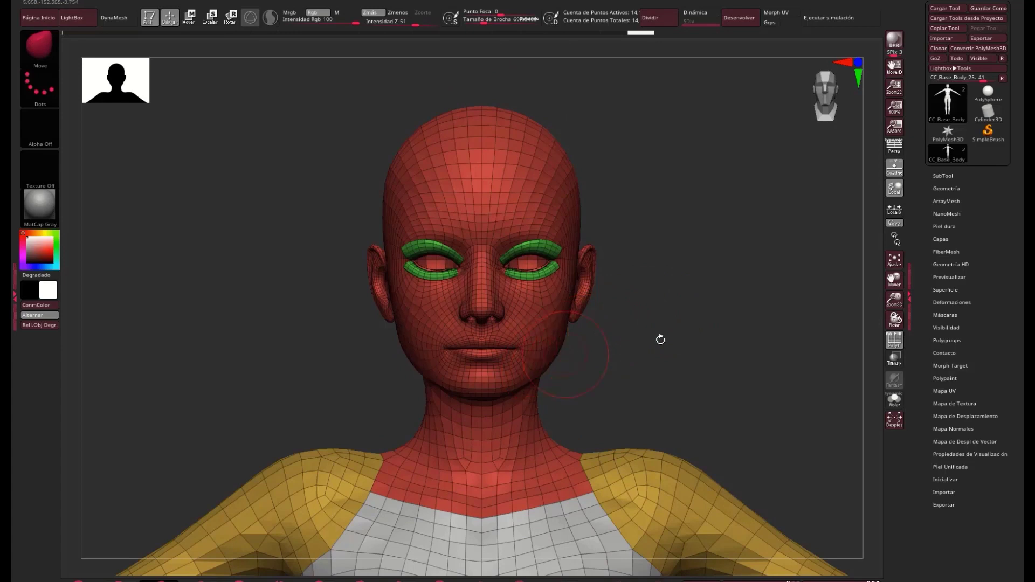
- Smooth the bridge of the nose with the Smooth brush at a reduced size
{"action": "left_click_drag", "start_coordinate": [878, 307], "coordinate": [666, 307]}
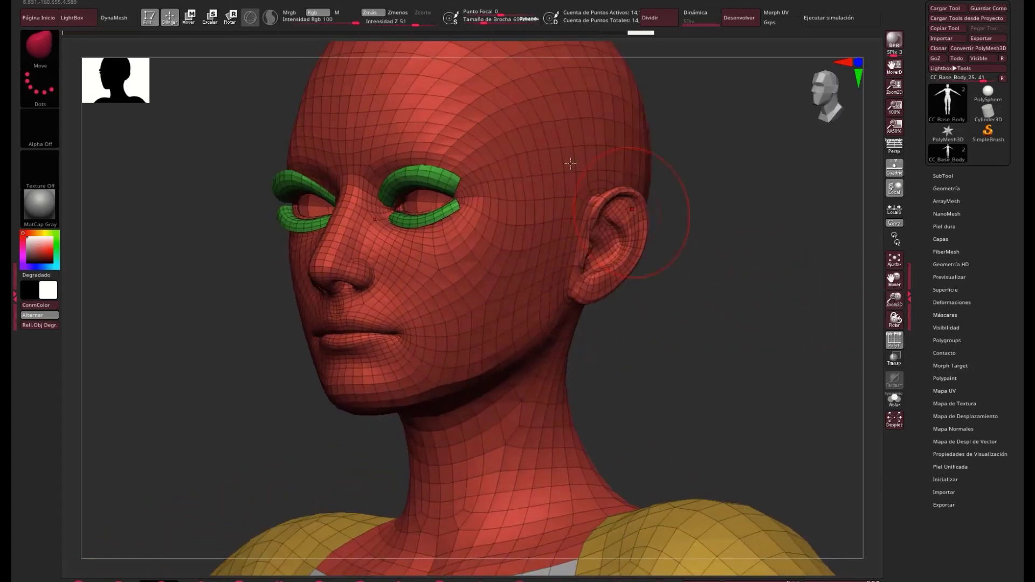
{"action": "left_click_drag", "start_coordinate": [477, 20], "coordinate": [480, 20]}
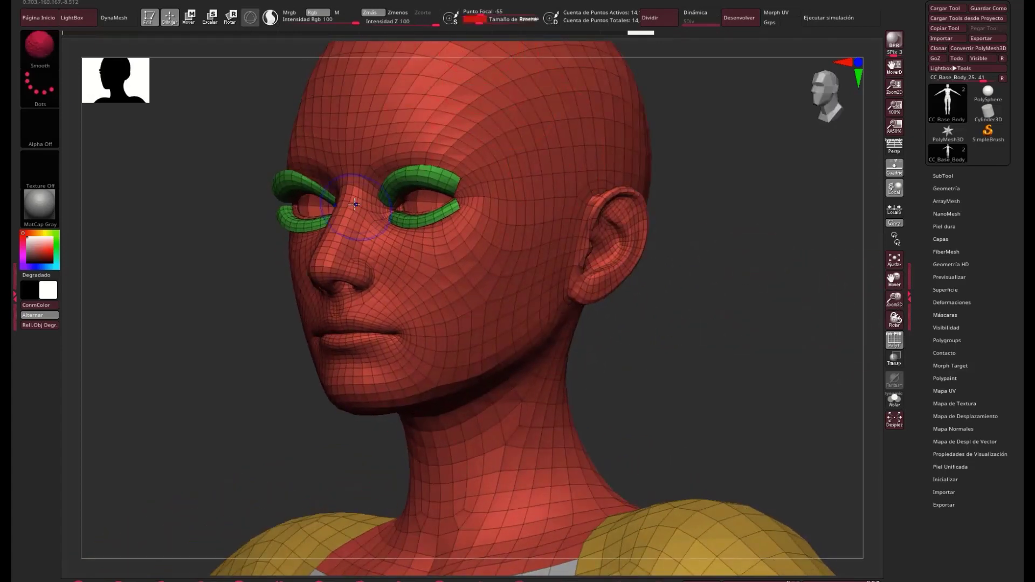
{"action": "mouse_move", "coordinate": [359, 214]}
{"action": "left_mouse_down", "text": "shift"}
{"action": "mouse_move", "coordinate": [354, 203]}
{"action": "mouse_move", "coordinate": [353, 211]}
{"action": "left_mouse_up", "text": "shift"}
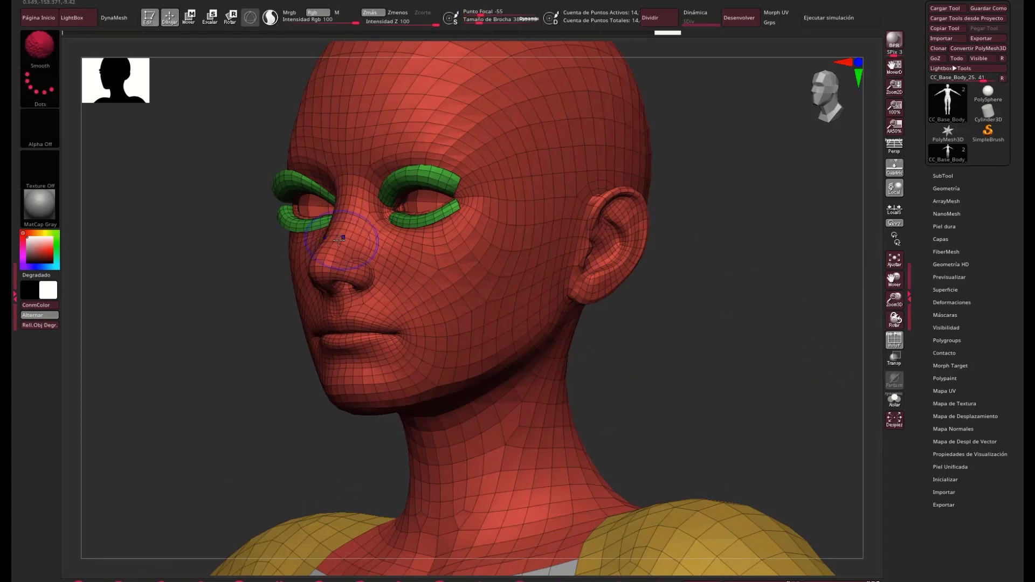
- Smooth the nose area and reshape the cheek and jaw contours with the Move brush at an enlarged size
{"action": "left_click_drag", "start_coordinate": [277, 346], "coordinate": [324, 329], "text": "shift"}
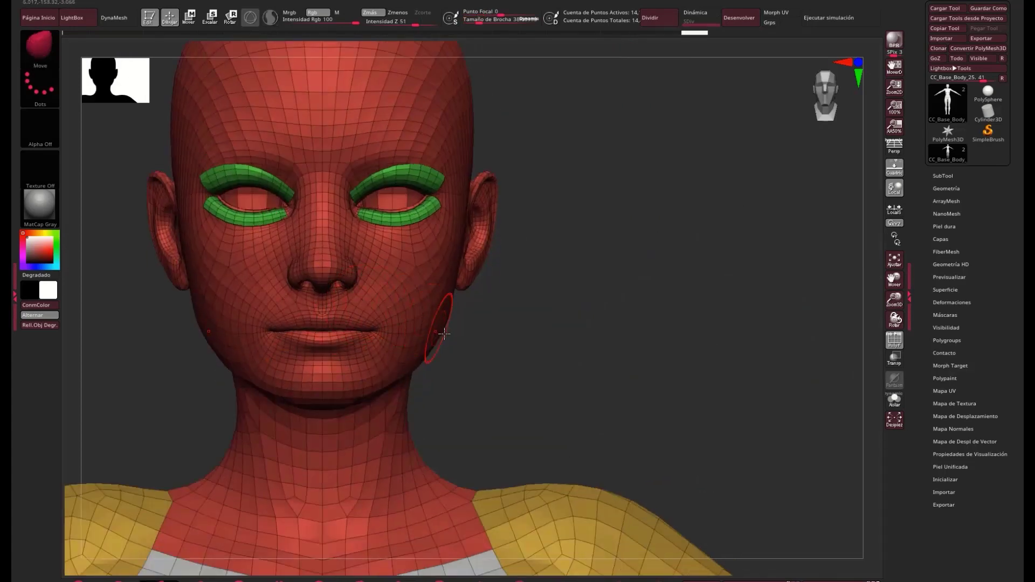
{"action": "left_click_drag", "start_coordinate": [479, 21], "coordinate": [481, 20]}
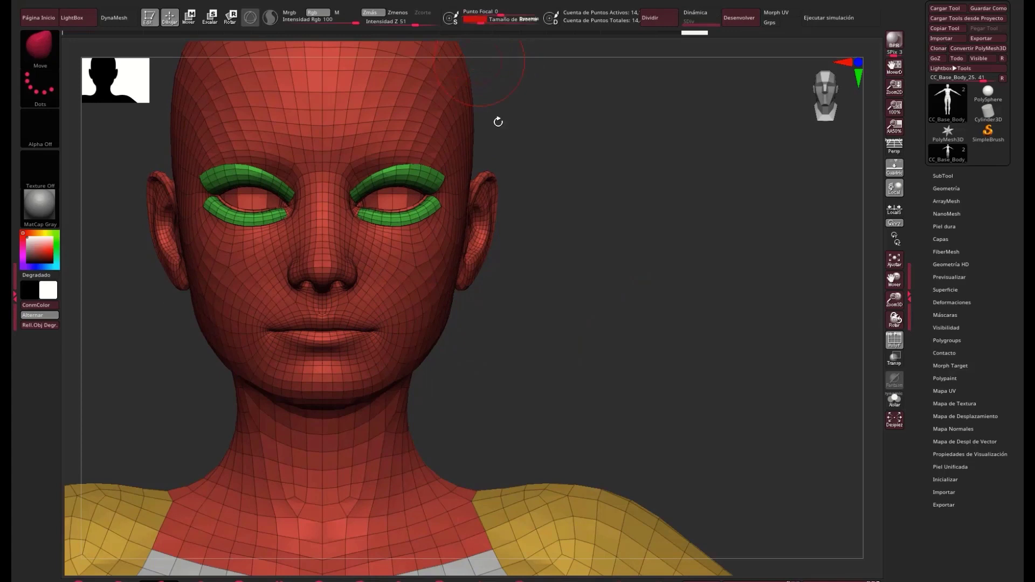
{"action": "left_click_drag", "start_coordinate": [496, 121], "coordinate": [464, 319]}
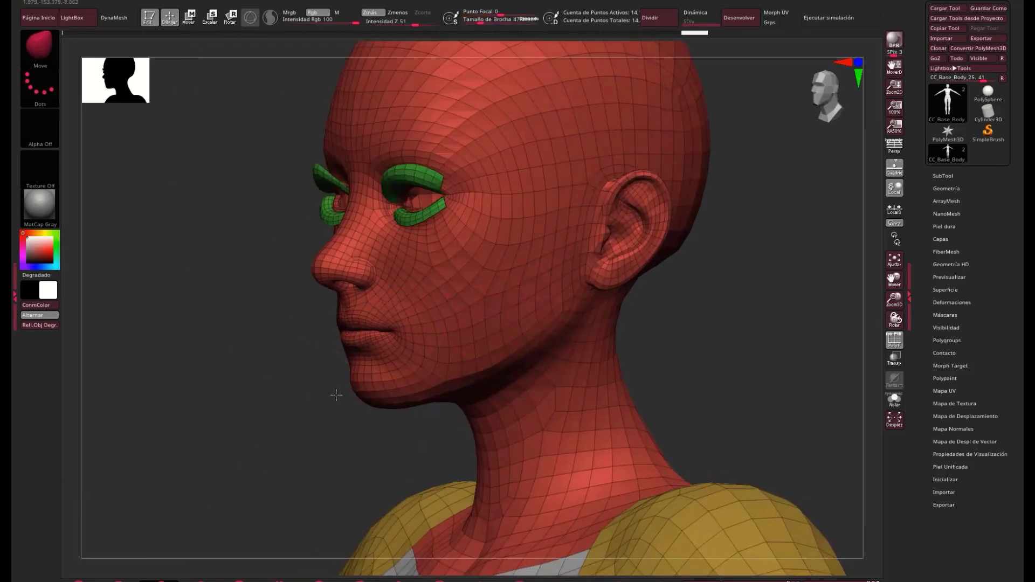
{"action": "left_click_drag", "start_coordinate": [336, 395], "coordinate": [397, 338], "text": "shift"}
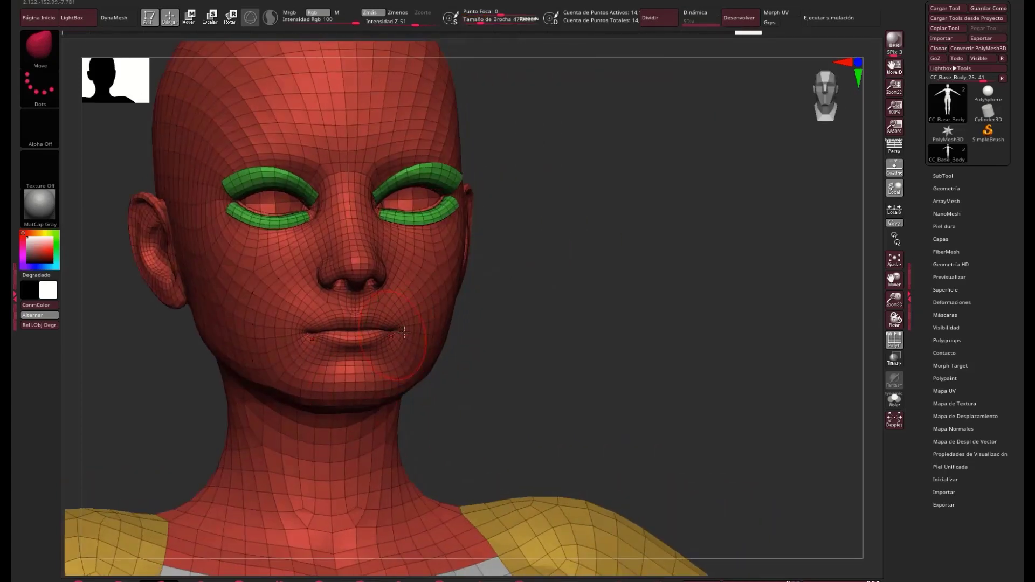
{"action": "left_click_drag", "start_coordinate": [495, 332], "coordinate": [485, 346], "text": "shift"}
{"action": "left_click", "coordinate": [479, 22]}
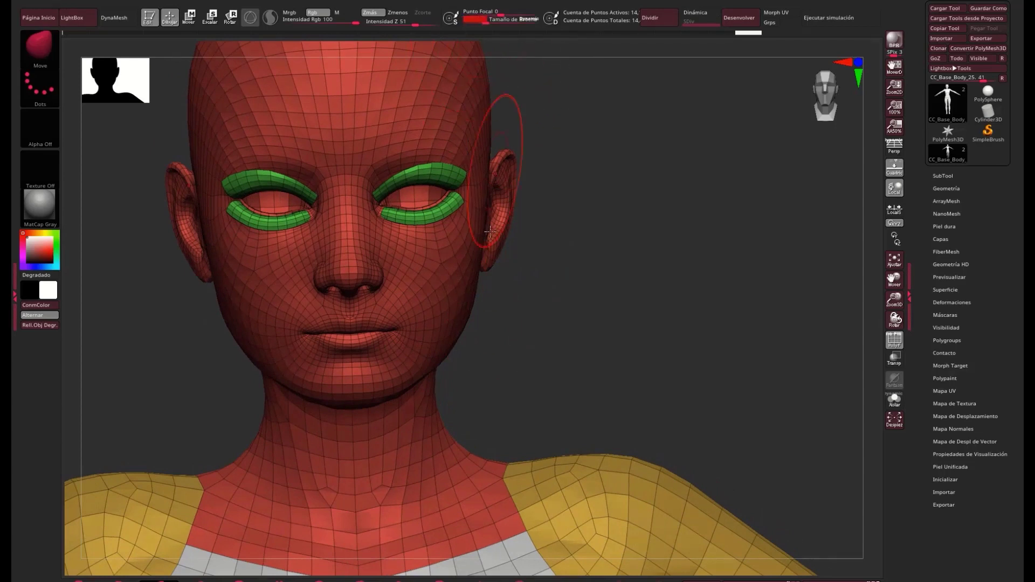
{"action": "mouse_move", "coordinate": [507, 299]}
{"action": "left_mouse_down"}
{"action": "mouse_move", "coordinate": [531, 296]}
{"action": "mouse_move", "coordinate": [504, 284]}
{"action": "left_mouse_up"}
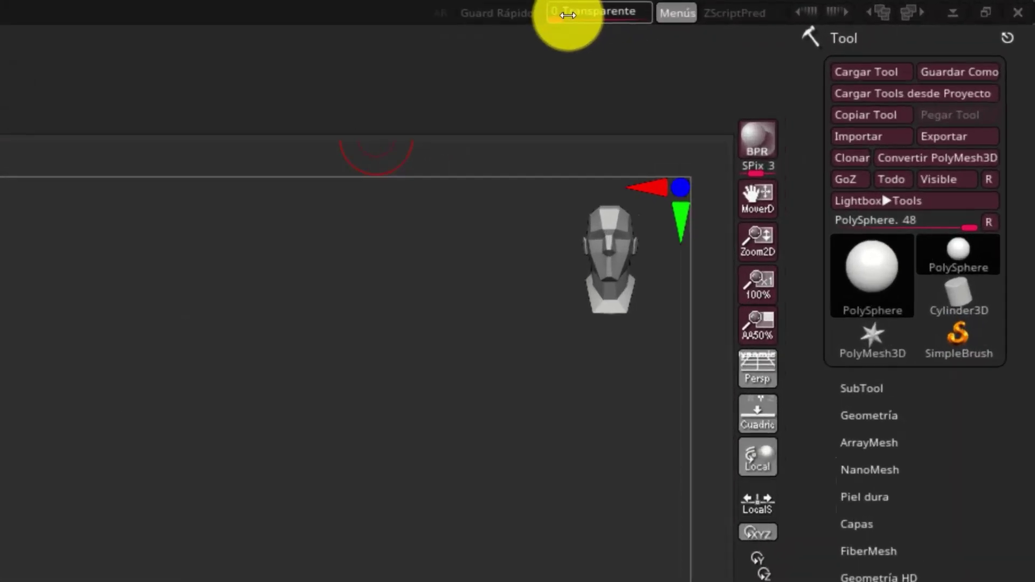
- Set the ZBrush interface transparency to 14 for matching the cartoon head to a reference behind it, and choose the Move brush
{"action": "left_click_drag", "start_coordinate": [563, 16], "coordinate": [595, 26]}
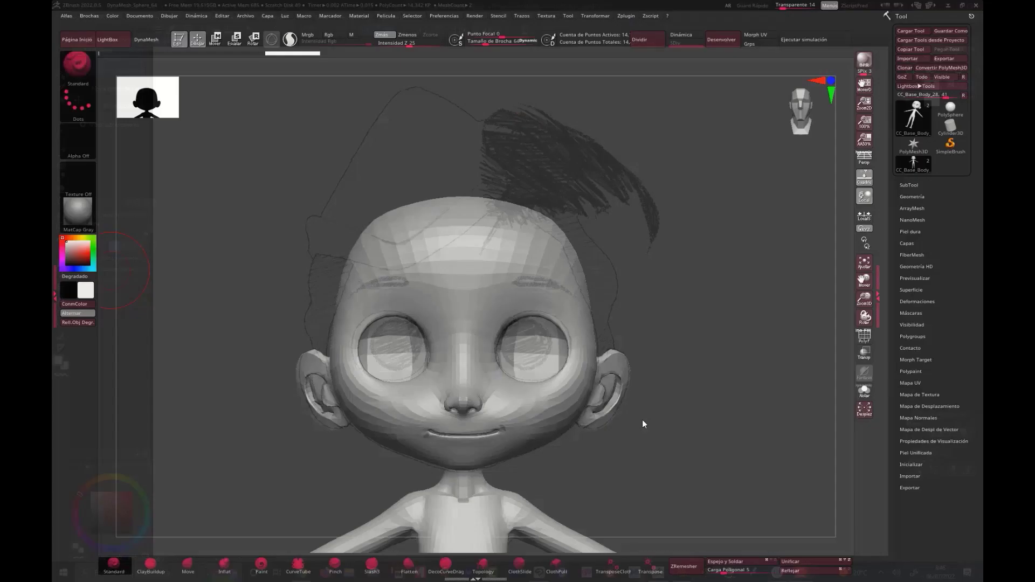
{"action": "left_click", "coordinate": [188, 564]}
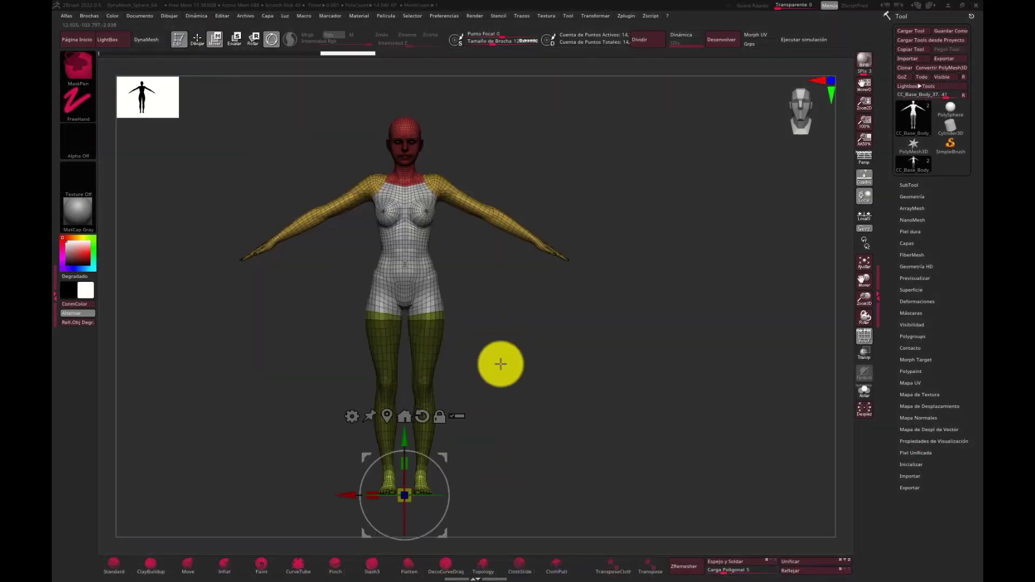
- Shorten the body's legs by masking everything above the knees and moving the feet and lower legs up with the gizmo
{"action": "left_click_drag", "start_coordinate": [499, 363], "coordinate": [412, 317]}
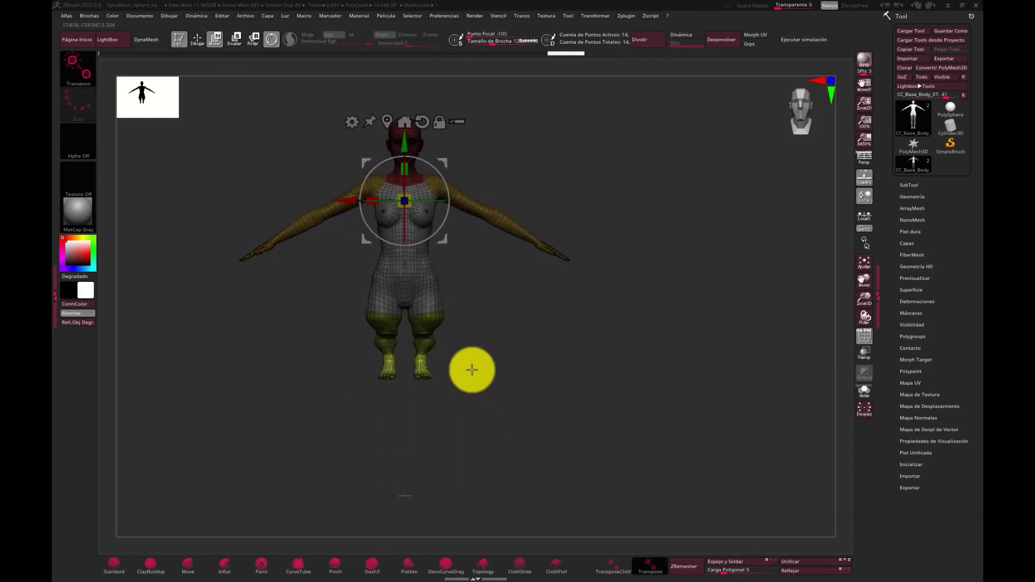
{"action": "key", "text": "q"}
{"action": "left_click_drag", "start_coordinate": [471, 367], "coordinate": [413, 436]}
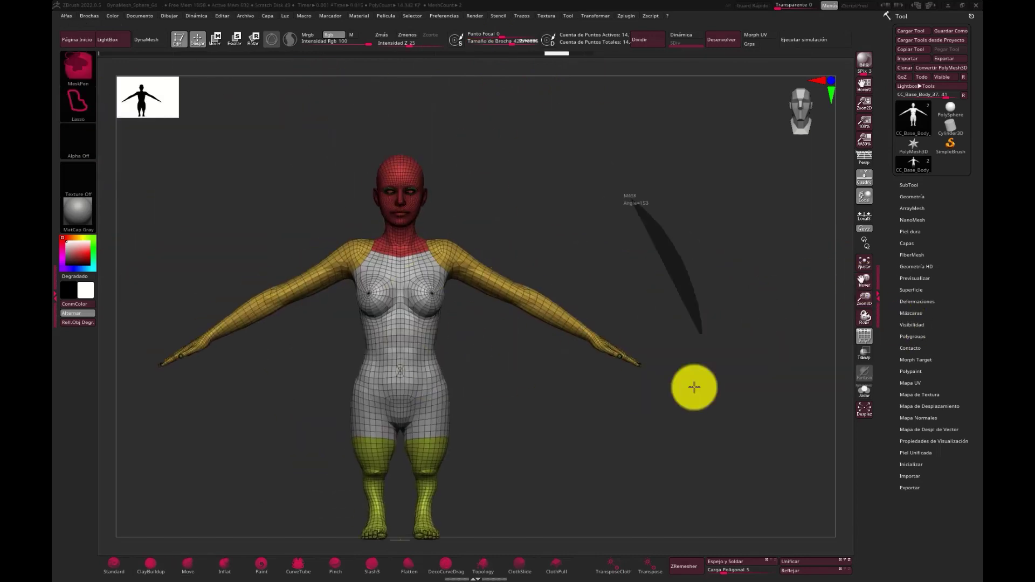
- Isolate the upper body with an inverted lasso mask, scale it down with the gizmo and lower it onto the hips
{"action": "left_click_drag", "start_coordinate": [695, 387], "coordinate": [628, 264], "text": "ctrl"}
{"action": "left_click", "coordinate": [629, 264], "text": "ctrl"}
{"action": "key", "text": "w"}
{"action": "left_click_drag", "start_coordinate": [401, 280], "coordinate": [345, 289]}
{"action": "left_click_drag", "start_coordinate": [402, 221], "coordinate": [402, 257]}
{"action": "key", "text": "q"}
- Invert the mask, smooth the waist transition, slim the hips and thighs with the Move brush, and clear the mask
{"action": "left_click", "coordinate": [318, 439], "text": "ctrl"}
{"action": "left_click_drag", "start_coordinate": [406, 363], "coordinate": [427, 327], "text": "shift"}
{"action": "left_click", "coordinate": [500, 41]}
{"action": "mouse_move", "coordinate": [500, 374]}
{"action": "left_mouse_down"}
{"action": "mouse_move", "coordinate": [441, 434]}
{"action": "mouse_move", "coordinate": [534, 381]}
{"action": "left_mouse_up"}
{"action": "key", "text": "b"}
{"action": "key", "text": "m"}
{"action": "key", "text": "v"}
{"action": "left_click_drag", "start_coordinate": [485, 52], "coordinate": [396, 419], "text": "shift"}
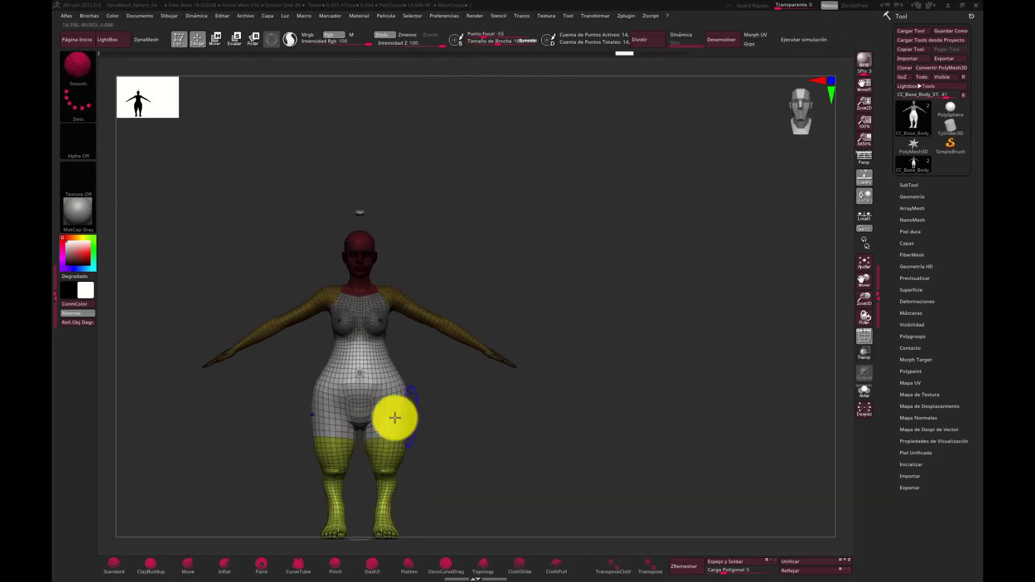
{"action": "left_click_drag", "start_coordinate": [309, 427], "coordinate": [334, 426]}
{"action": "left_click_drag", "start_coordinate": [722, 294], "coordinate": [754, 278], "text": "ctrl"}
- Mask everything except the head with a lasso and an inverted mask, and enlarge and reposition the head with the gizmo
{"action": "left_click_drag", "start_coordinate": [393, 216], "coordinate": [390, 263], "text": "ctrl"}
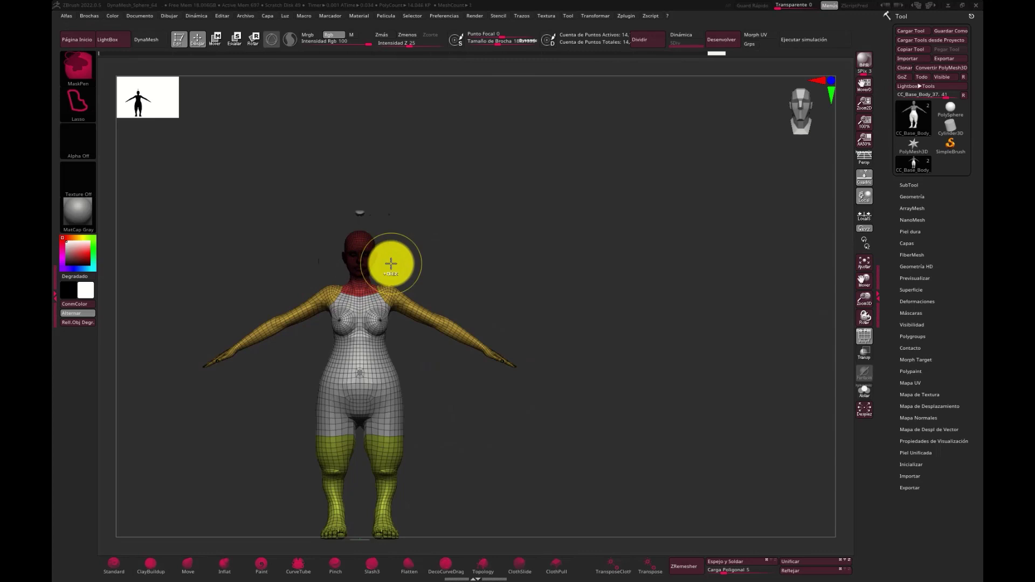
{"action": "left_click", "coordinate": [423, 261], "text": "ctrl"}
{"action": "left_click", "coordinate": [216, 39]}
{"action": "mouse_move", "coordinate": [359, 310]}
{"action": "left_mouse_down"}
{"action": "mouse_move", "coordinate": [407, 290]}
{"action": "mouse_move", "coordinate": [398, 294]}
{"action": "left_mouse_up"}
{"action": "left_click_drag", "start_coordinate": [359, 250], "coordinate": [360, 307]}
{"action": "key", "text": "q"}
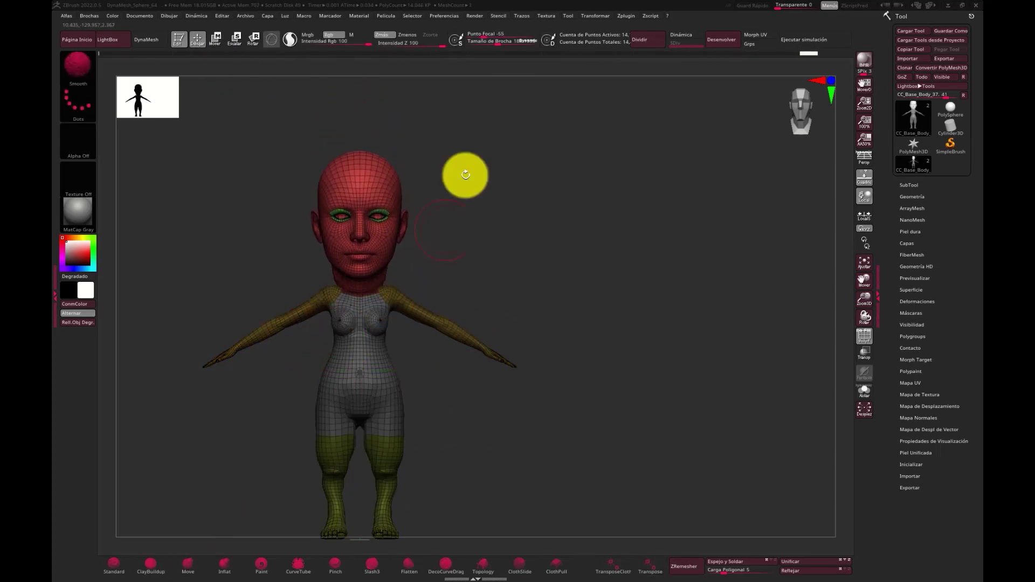
- Shift the enlarged head slightly forward in profile and smooth the neck with an enlarged Smooth brush
{"action": "left_click_drag", "start_coordinate": [464, 175], "coordinate": [372, 291]}
{"action": "left_click_drag", "start_coordinate": [485, 280], "coordinate": [423, 279]}
{"action": "left_click_drag", "start_coordinate": [497, 262], "coordinate": [525, 262], "text": "shift"}
{"action": "key", "text": "w"}
{"action": "left_click_drag", "start_coordinate": [331, 376], "coordinate": [323, 376]}
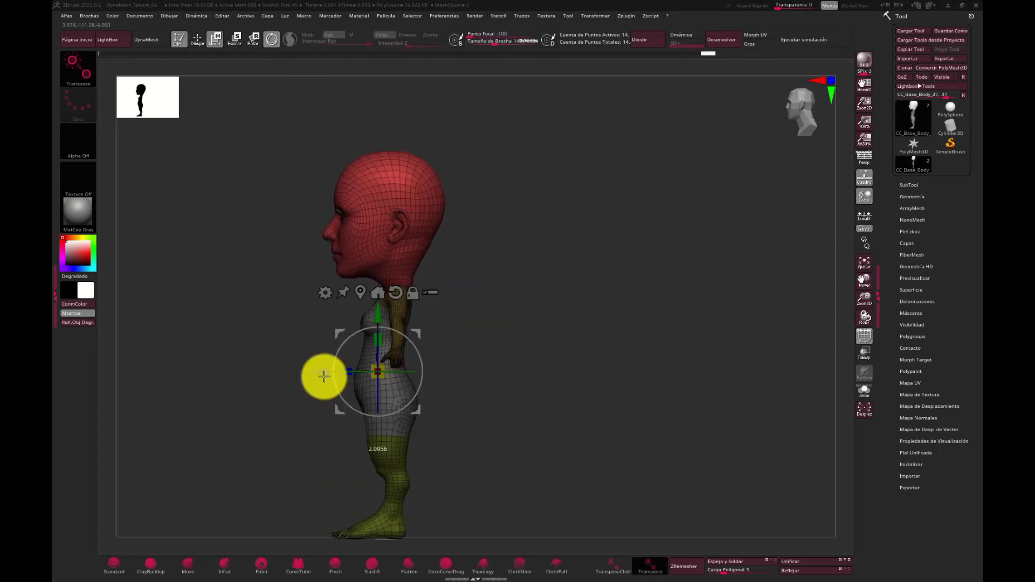
{"action": "key", "text": "q"}
{"action": "left_click_drag", "start_coordinate": [494, 44], "coordinate": [503, 44]}
{"action": "mouse_move", "coordinate": [413, 256]}
{"action": "left_mouse_down", "text": "shift"}
{"action": "mouse_move", "coordinate": [411, 276]}
{"action": "mouse_move", "coordinate": [444, 261]}
{"action": "mouse_move", "coordinate": [425, 245]}
{"action": "mouse_move", "coordinate": [474, 250]}
{"action": "mouse_move", "coordinate": [388, 275]}
{"action": "left_mouse_up", "text": "shift"}
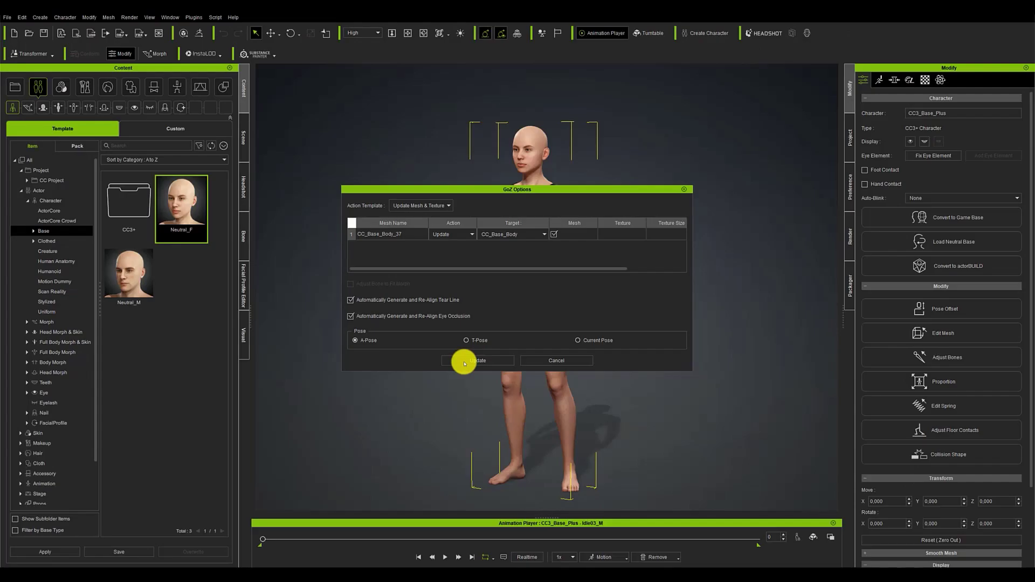
- In Character Creator, update CC_Base_Body with the GoZ mesh in A-Pose, re-aligning the tear line and eye occlusion
{"action": "left_click", "coordinate": [465, 365]}
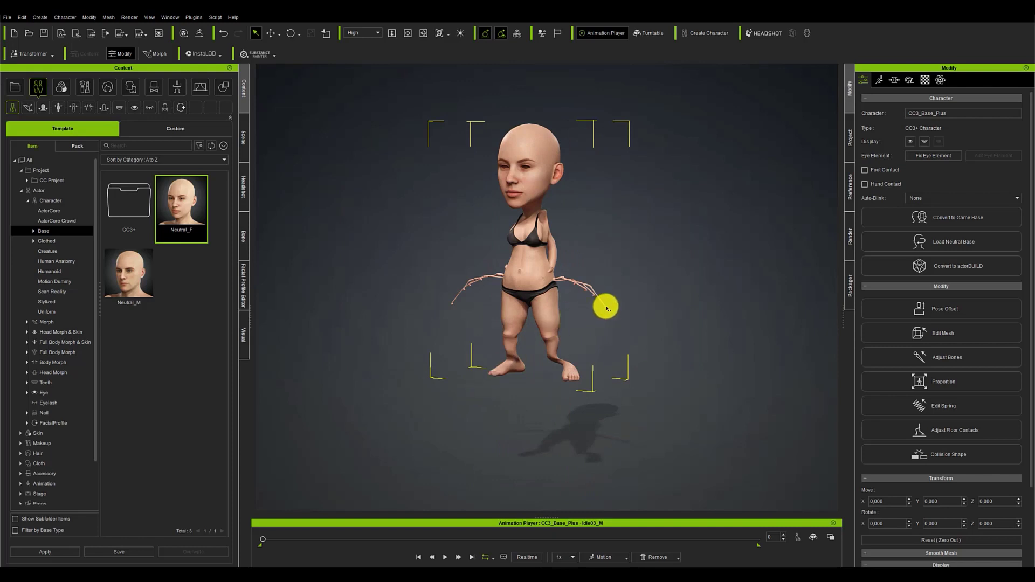
{"action": "scroll", "coordinate": [606, 308], "scroll_direction": "up", "scroll_amount": 8}
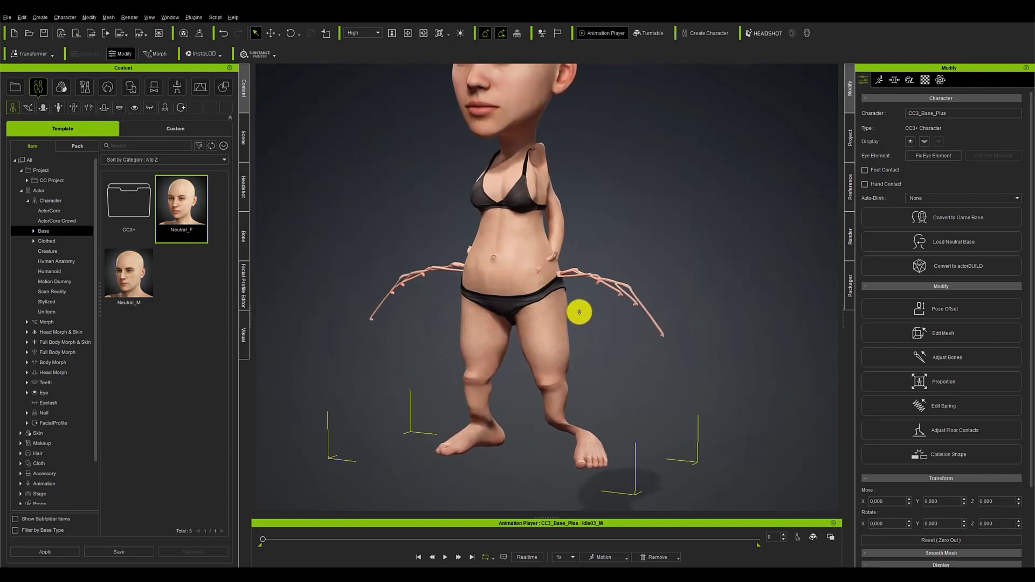
- Auto-position the character's body bones with Adjust Bones, exit the bone editing and check the corrected pose around the head
{"action": "left_click", "coordinate": [884, 358]}
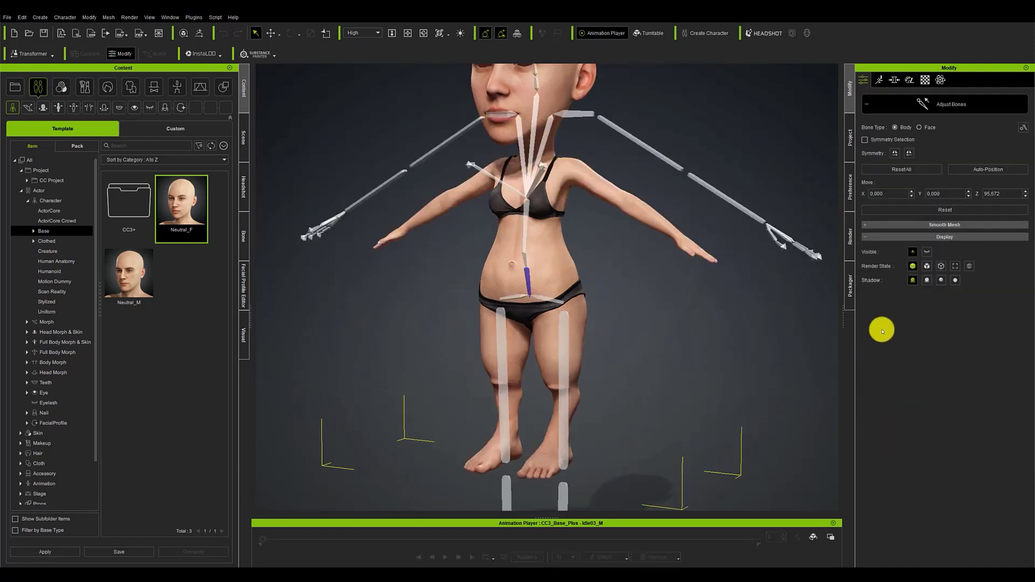
{"action": "left_click", "coordinate": [962, 173]}
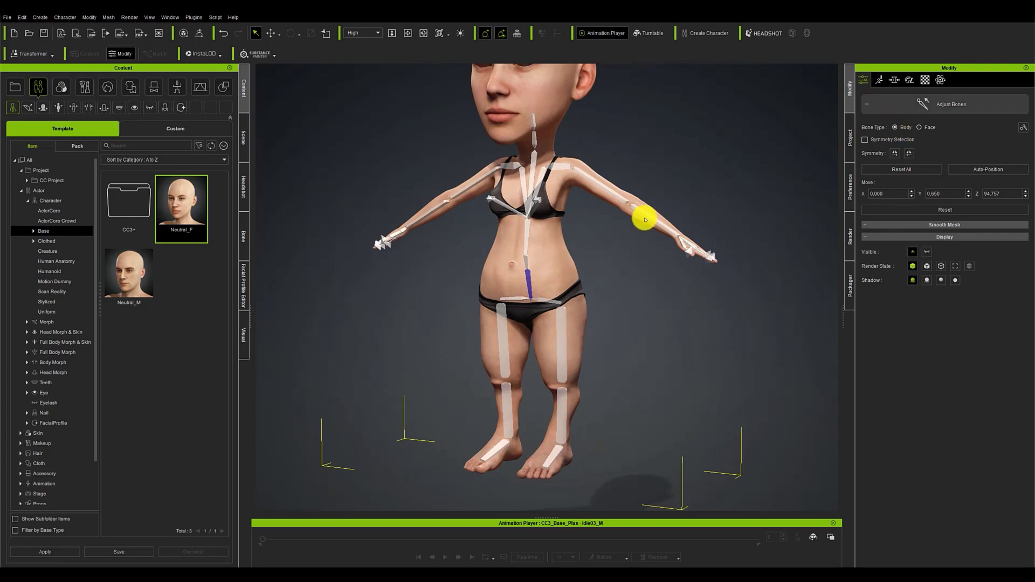
{"action": "key", "text": "Escape"}
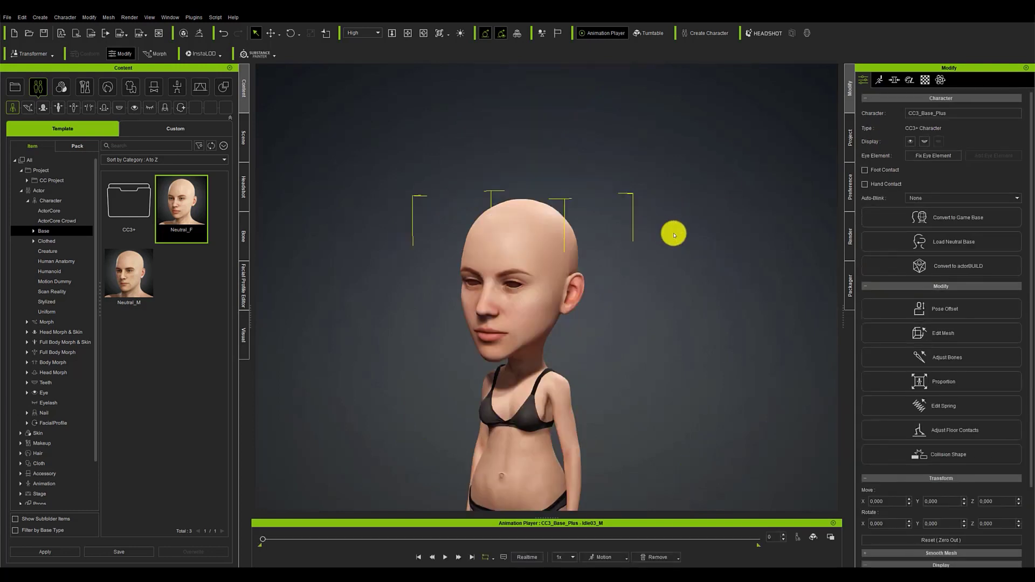
{"action": "scroll", "coordinate": [617, 282], "scroll_direction": "down", "scroll_amount": 3}
{"action": "middle_click_drag", "start_coordinate": [615, 380], "coordinate": [620, 233]}
{"action": "right_click_drag", "start_coordinate": [619, 234], "coordinate": [495, 246]}
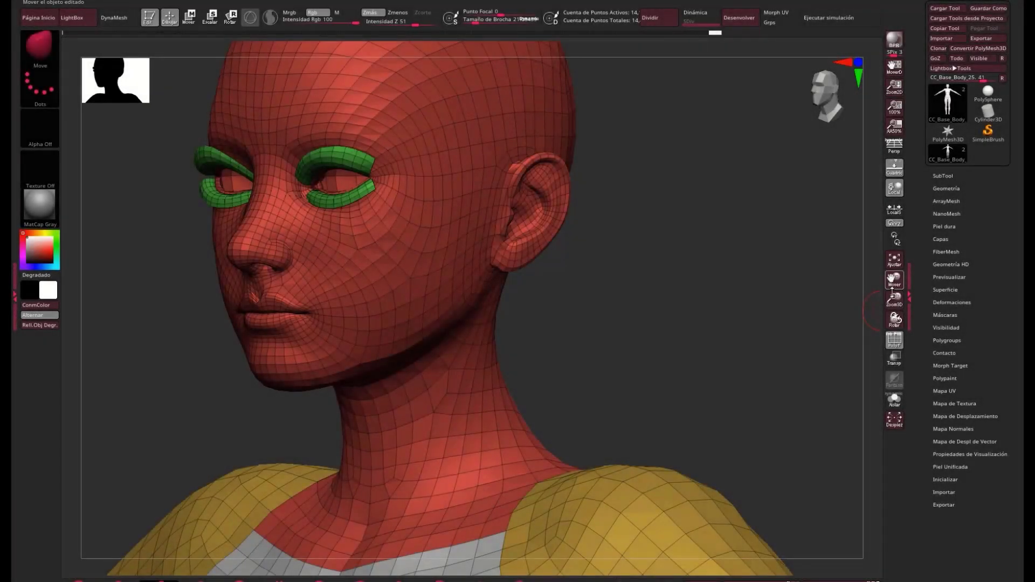
- Back in ZBrush, mask the whole body except the eyelash geometry and center the gizmo on the upper eyelash
{"action": "mouse_move", "coordinate": [852, 312]}
{"action": "right_mouse_down"}
{"action": "mouse_move", "coordinate": [812, 325]}
{"action": "mouse_move", "coordinate": [850, 296]}
{"action": "mouse_move", "coordinate": [693, 277]}
{"action": "mouse_move", "coordinate": [687, 254]}
{"action": "right_mouse_up"}
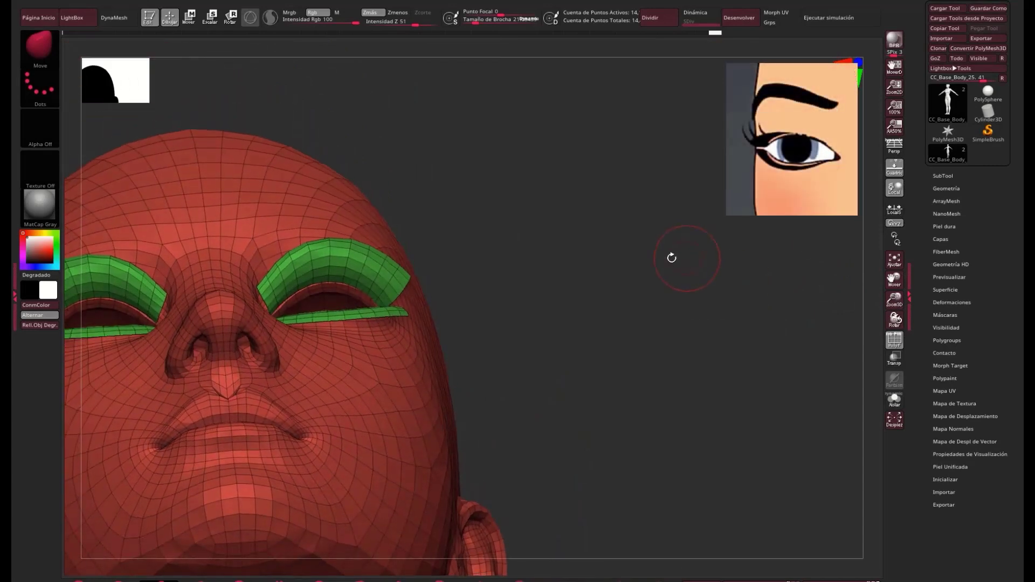
{"action": "left_click", "coordinate": [191, 21]}
{"action": "left_click", "coordinate": [399, 292]}
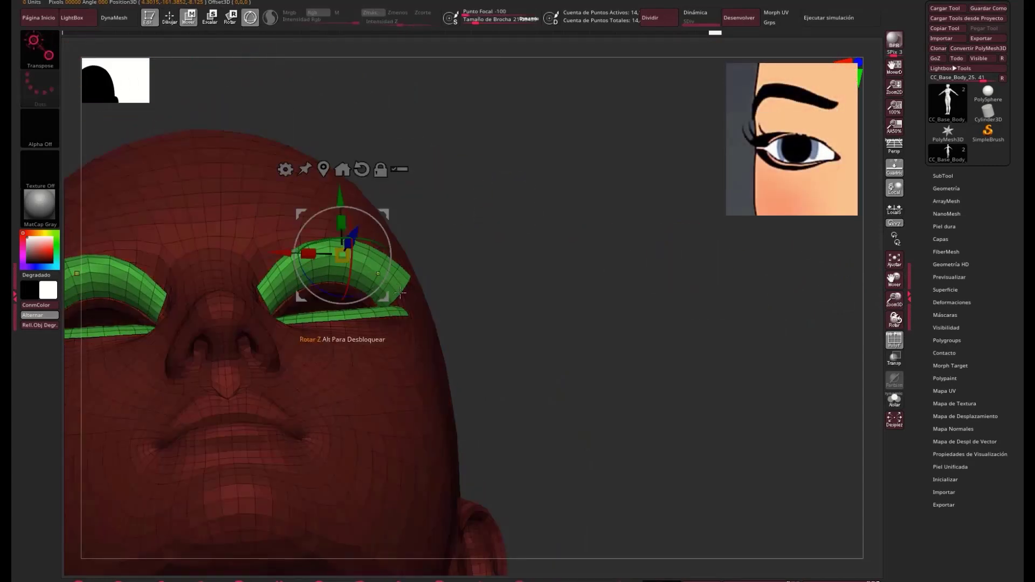
{"action": "right_click_drag", "start_coordinate": [495, 309], "coordinate": [515, 349]}
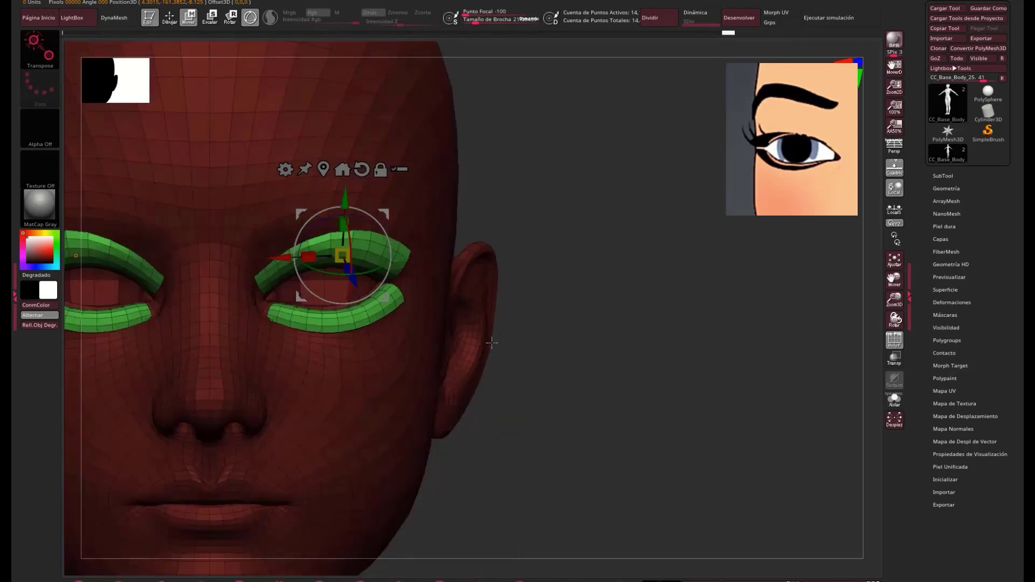
{"action": "key", "text": "q"}
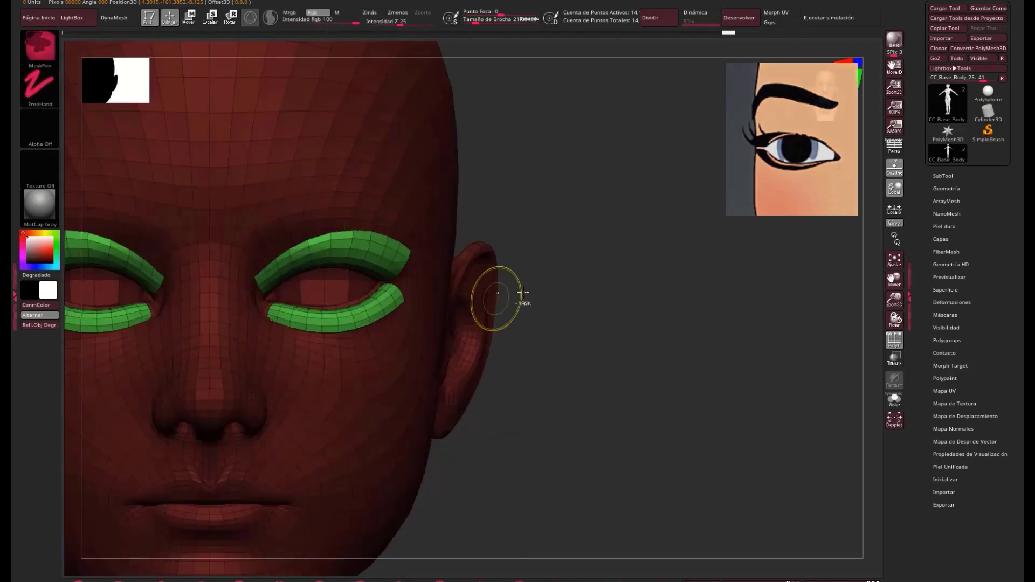
- Set the MaskPen stroke to Lasso and mask the lower eyelashes so only the upper ones stay editable
{"action": "left_click", "coordinate": [41, 89]}
{"action": "left_click", "coordinate": [178, 119]}
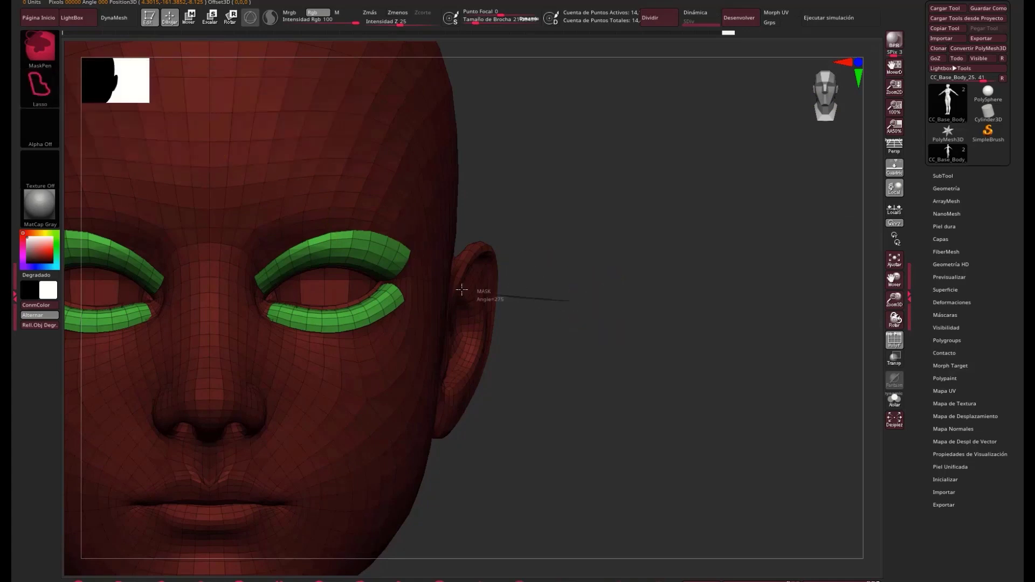
{"action": "mouse_move", "coordinate": [295, 294]}
{"action": "left_mouse_down", "text": "ctrl"}
{"action": "mouse_move", "coordinate": [268, 402]}
{"action": "mouse_move", "coordinate": [587, 450]}
{"action": "left_mouse_up", "text": "ctrl"}
{"action": "left_click", "coordinate": [629, 412], "text": "ctrl"}
{"action": "left_click", "coordinate": [607, 372], "text": "ctrl"}
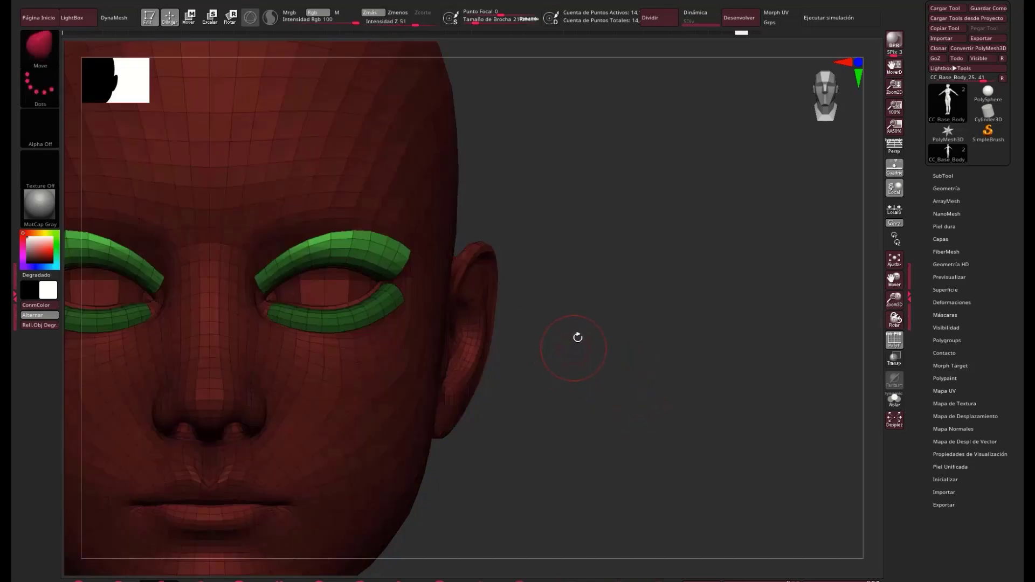
- Try to move the upper eyelashes down along the gizmo's Y axis, and undo the move
{"action": "left_click_drag", "start_coordinate": [577, 337], "coordinate": [571, 285]}
{"action": "key", "text": "w"}
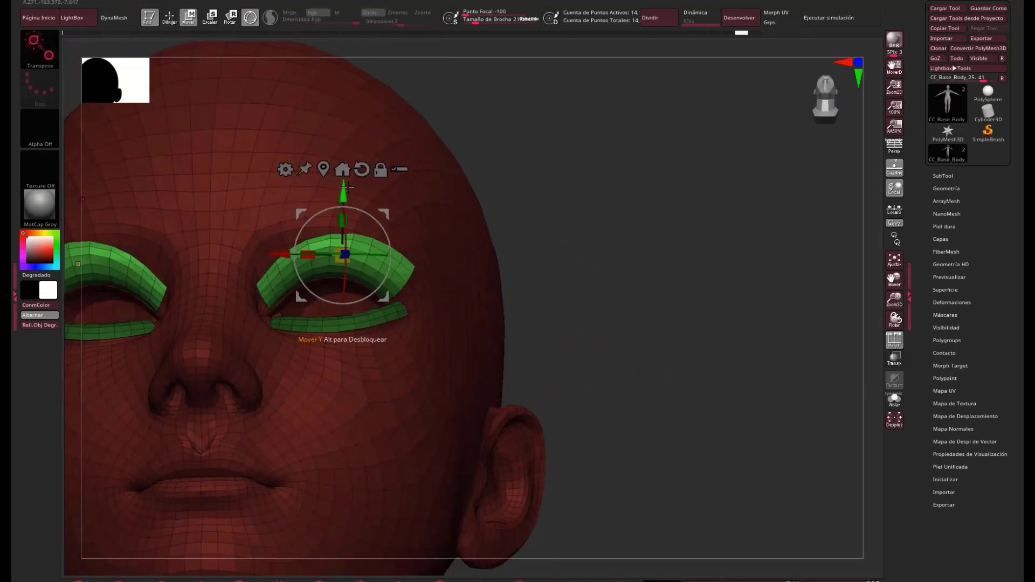
{"action": "left_click_drag", "start_coordinate": [346, 188], "coordinate": [346, 191]}
{"action": "left_click_drag", "start_coordinate": [597, 168], "coordinate": [583, 190]}
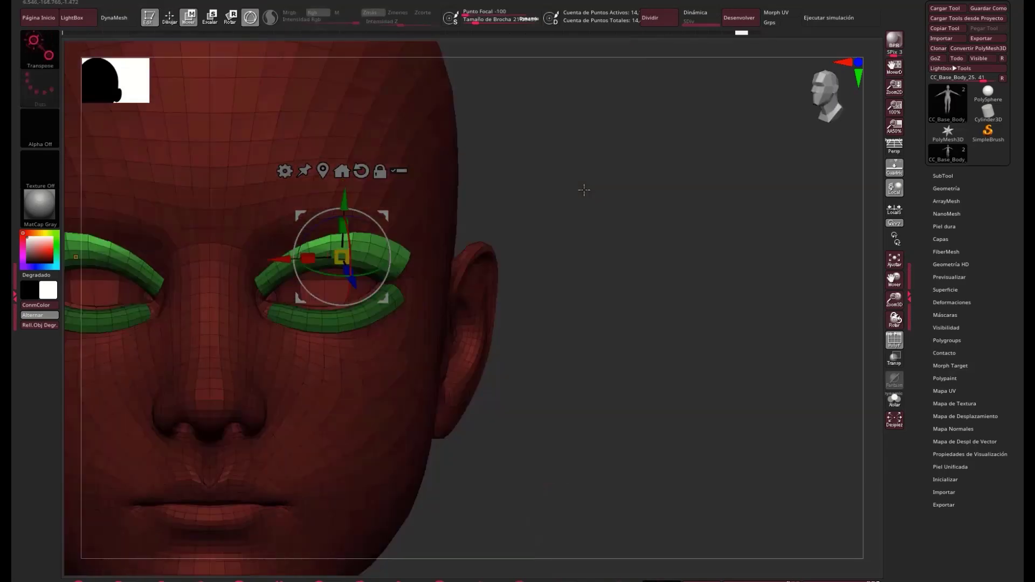
{"action": "key", "text": "ctrl+z"}
- Realign the gizmo's orientation, nudge the upper eyelashes against the eyelids from a low angle, and clear the mask
{"action": "left_click", "coordinate": [375, 171]}
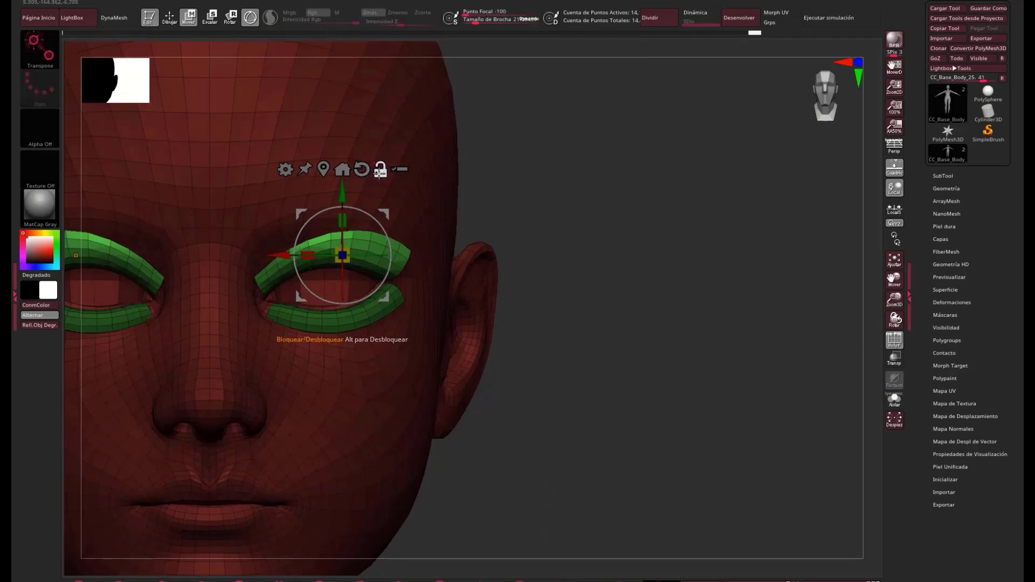
{"action": "left_click_drag", "start_coordinate": [592, 192], "coordinate": [369, 183]}
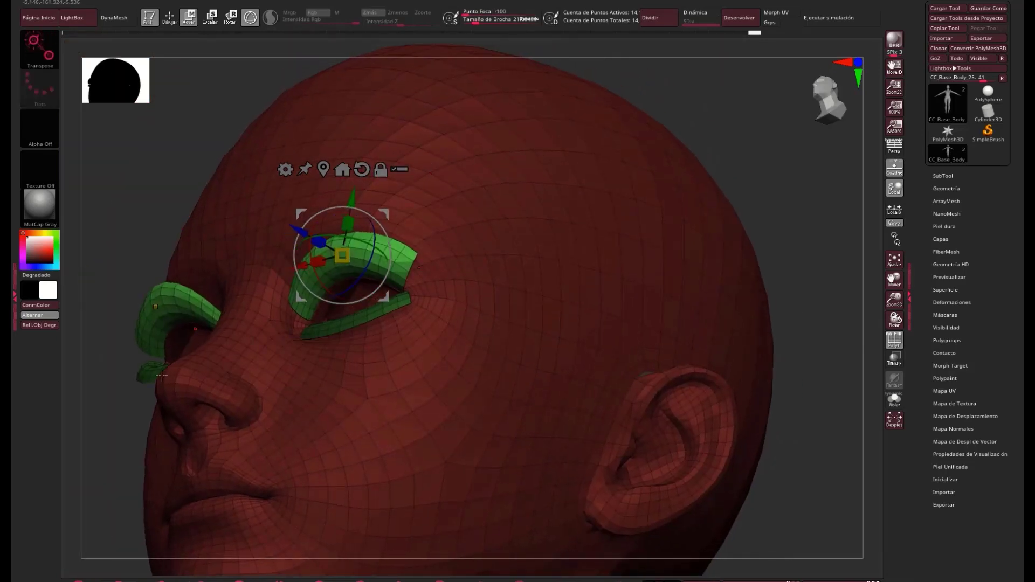
{"action": "left_click_drag", "start_coordinate": [133, 412], "coordinate": [192, 332]}
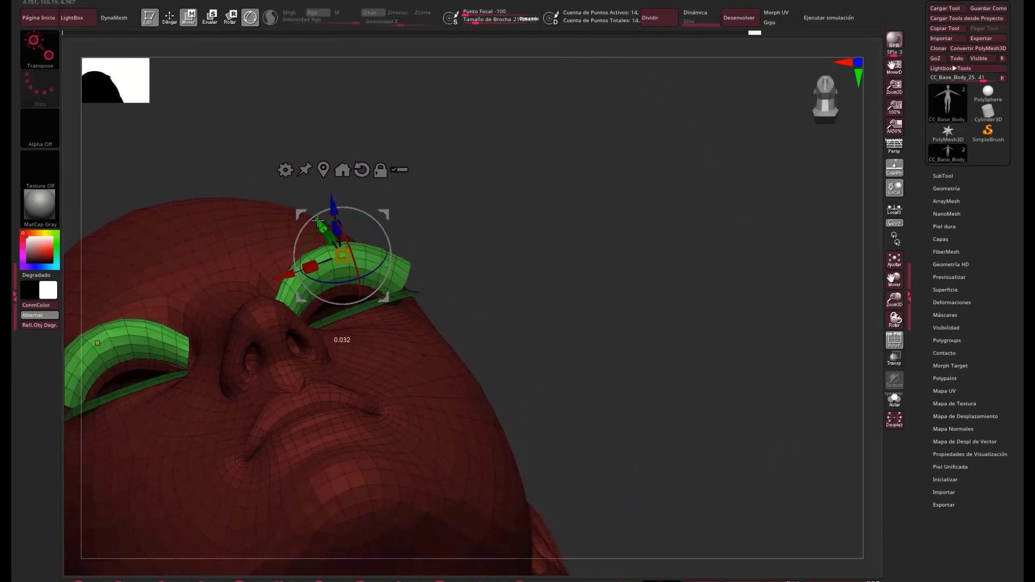
{"action": "left_click_drag", "start_coordinate": [317, 220], "coordinate": [337, 205]}
{"action": "left_click_drag", "start_coordinate": [467, 196], "coordinate": [476, 266]}
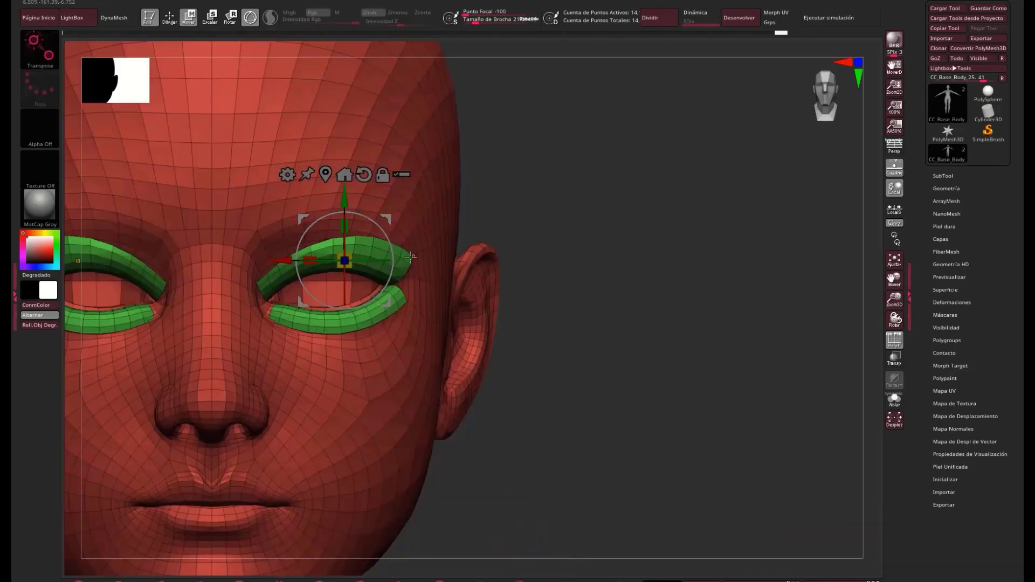
- Mask the body outside the eyelashes, place the gizmo at the upper lashes' outer end, and lasso-mask the lower eyelashes
{"action": "mouse_move", "coordinate": [559, 208]}
{"action": "left_mouse_down"}
{"action": "mouse_move", "coordinate": [582, 278]}
{"action": "mouse_move", "coordinate": [577, 238]}
{"action": "mouse_move", "coordinate": [554, 262]}
{"action": "left_mouse_up"}
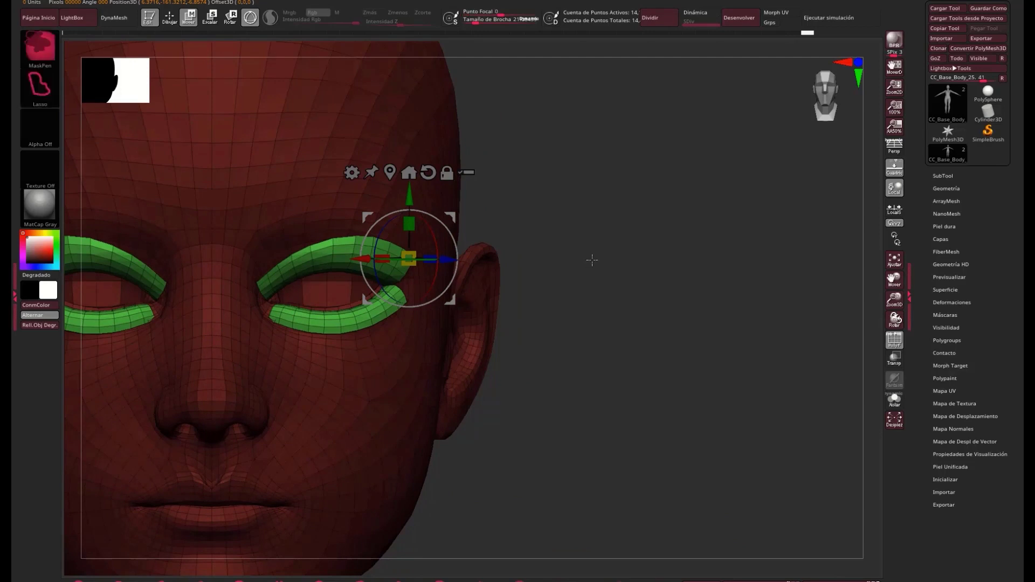
{"action": "mouse_move", "coordinate": [314, 305]}
{"action": "left_mouse_down", "text": "ctrl"}
{"action": "mouse_move", "coordinate": [216, 237]}
{"action": "mouse_move", "coordinate": [532, 211]}
{"action": "left_mouse_up", "text": "ctrl"}
{"action": "mouse_move", "coordinate": [465, 325]}
{"action": "left_mouse_down", "text": "ctrl"}
{"action": "mouse_move", "coordinate": [253, 300]}
{"action": "mouse_move", "coordinate": [262, 358]}
{"action": "left_mouse_up", "text": "ctrl"}
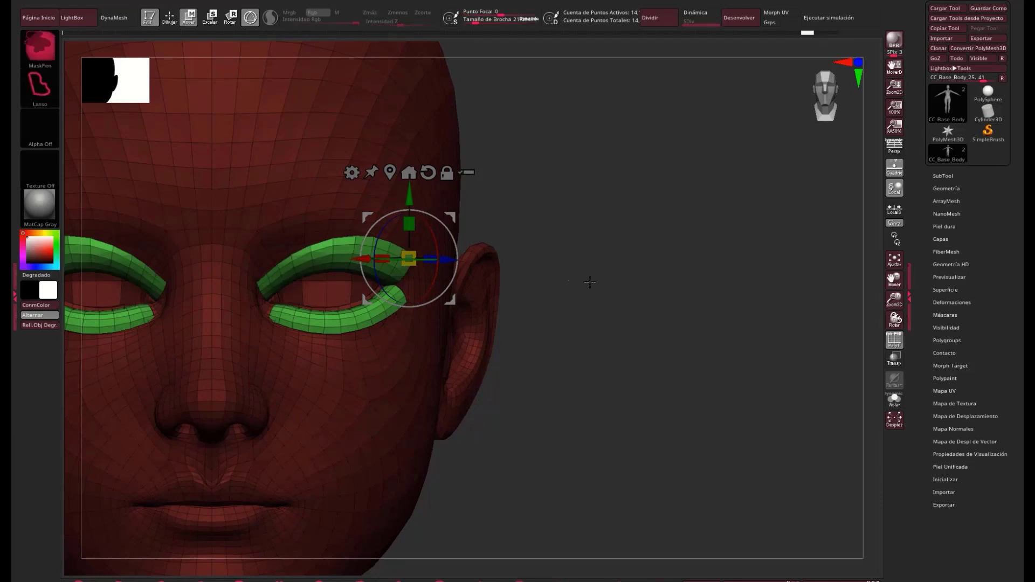
{"action": "mouse_move", "coordinate": [304, 293]}
{"action": "left_mouse_down", "text": "ctrl"}
{"action": "mouse_move", "coordinate": [226, 264]}
{"action": "mouse_move", "coordinate": [377, 324]}
{"action": "left_mouse_up", "text": "ctrl"}
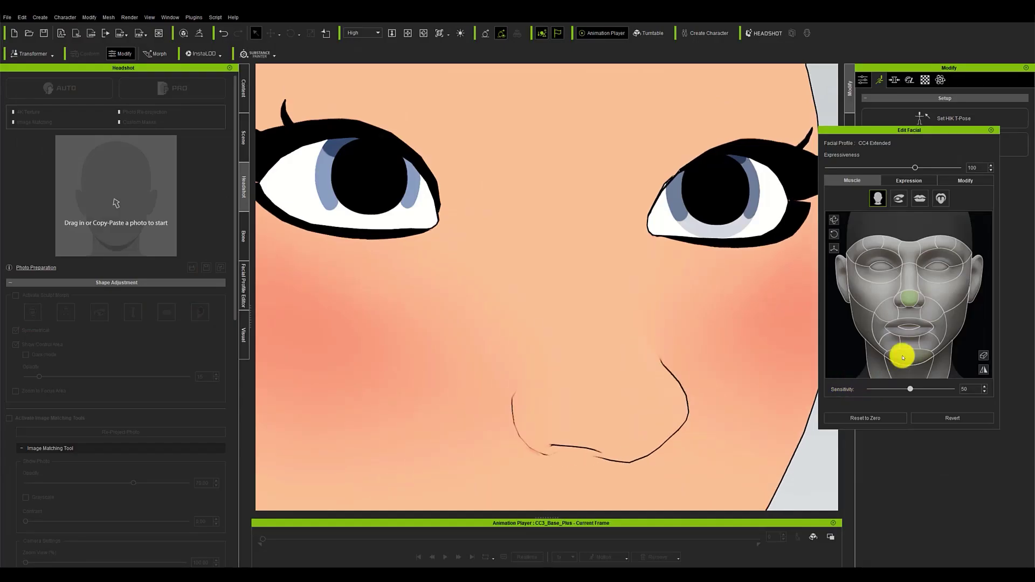
- In Character Creator, test the face's deformation with the jaw and mouth-corner muscles of the Edit Facial tool
{"action": "left_click_drag", "start_coordinate": [903, 357], "coordinate": [839, 383]}
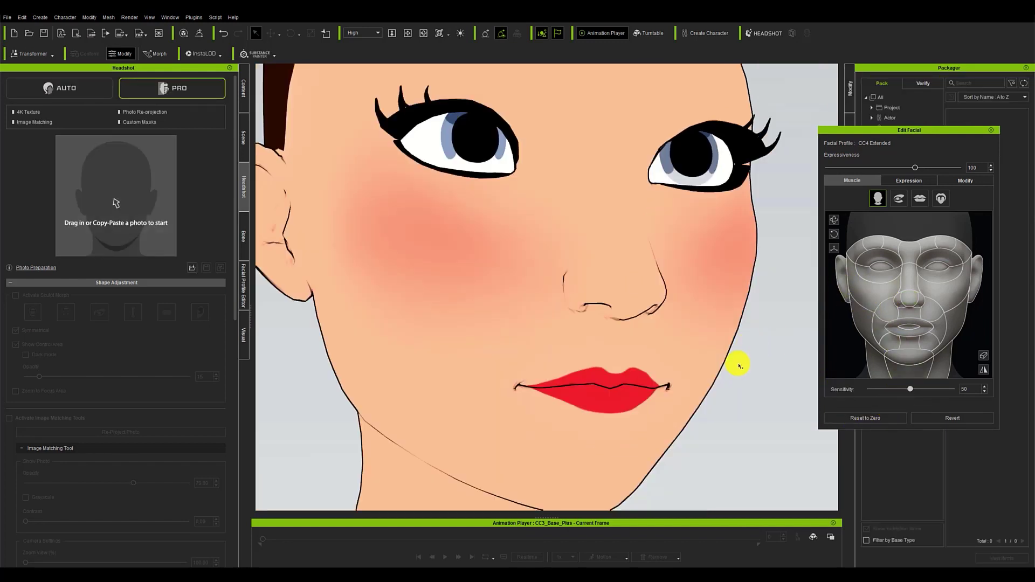
{"action": "mouse_move", "coordinate": [739, 366]}
{"action": "right_mouse_down"}
{"action": "mouse_move", "coordinate": [596, 376]}
{"action": "mouse_move", "coordinate": [755, 366]}
{"action": "right_mouse_up"}
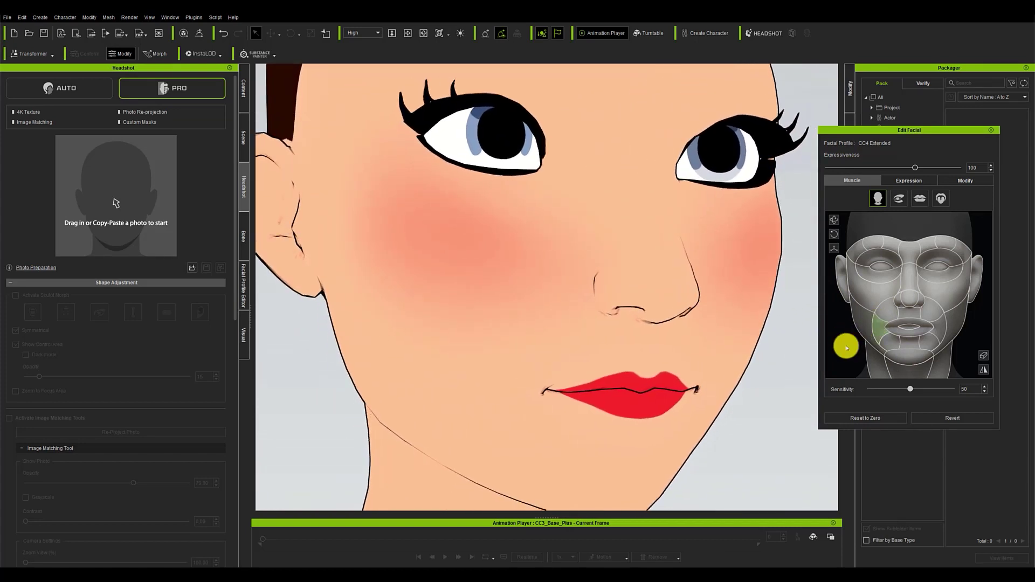
{"action": "mouse_move", "coordinate": [840, 343]}
{"action": "left_mouse_down"}
{"action": "mouse_move", "coordinate": [836, 331]}
{"action": "mouse_move", "coordinate": [846, 344]}
{"action": "left_mouse_up"}
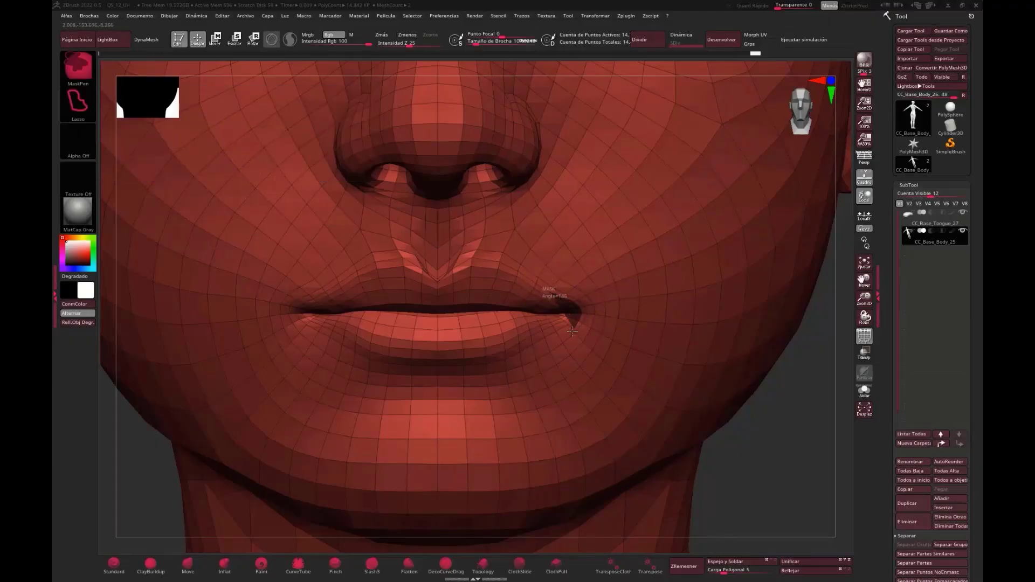
- Back in ZBrush, mask the cheeks around the mouth and pull the lip corners into shape with the Move brush
{"action": "mouse_move", "coordinate": [572, 332]}
{"action": "left_mouse_down", "text": "ctrl"}
{"action": "mouse_move", "coordinate": [564, 189]}
{"action": "mouse_move", "coordinate": [512, 226]}
{"action": "left_mouse_up", "text": "ctrl"}
{"action": "left_click_drag", "start_coordinate": [778, 441], "coordinate": [572, 311]}
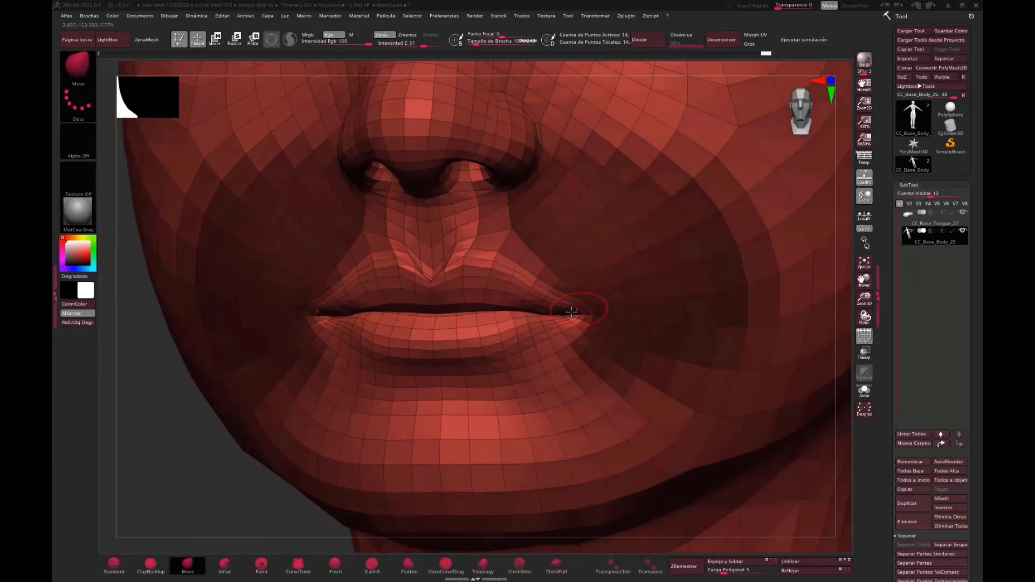
{"action": "left_click_drag", "start_coordinate": [240, 462], "coordinate": [500, 250]}
{"action": "left_click_drag", "start_coordinate": [463, 94], "coordinate": [476, 257]}
{"action": "left_click_drag", "start_coordinate": [459, 76], "coordinate": [574, 322]}
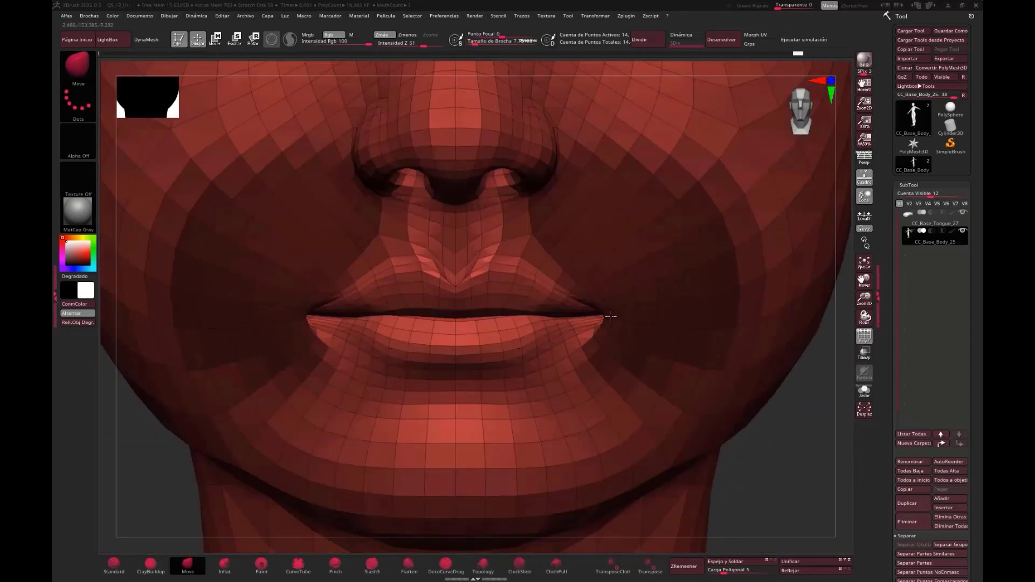
- With the lips masked instead of the cheeks, adjust the cheek polygons at both mouth corners with the Move brush
{"action": "left_click_drag", "start_coordinate": [784, 427], "coordinate": [769, 430]}
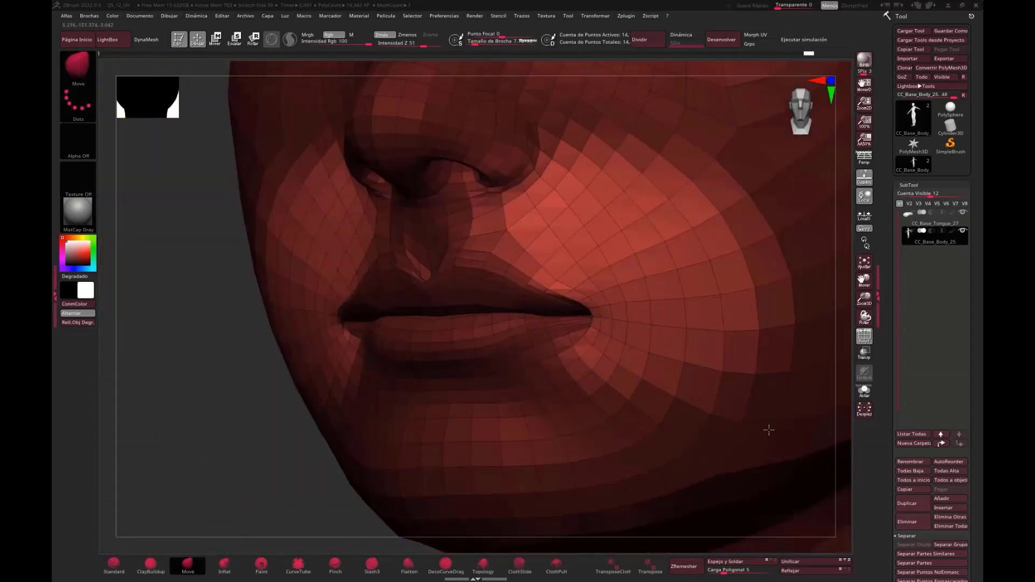
{"action": "right_click_drag", "start_coordinate": [587, 329], "coordinate": [305, 404]}
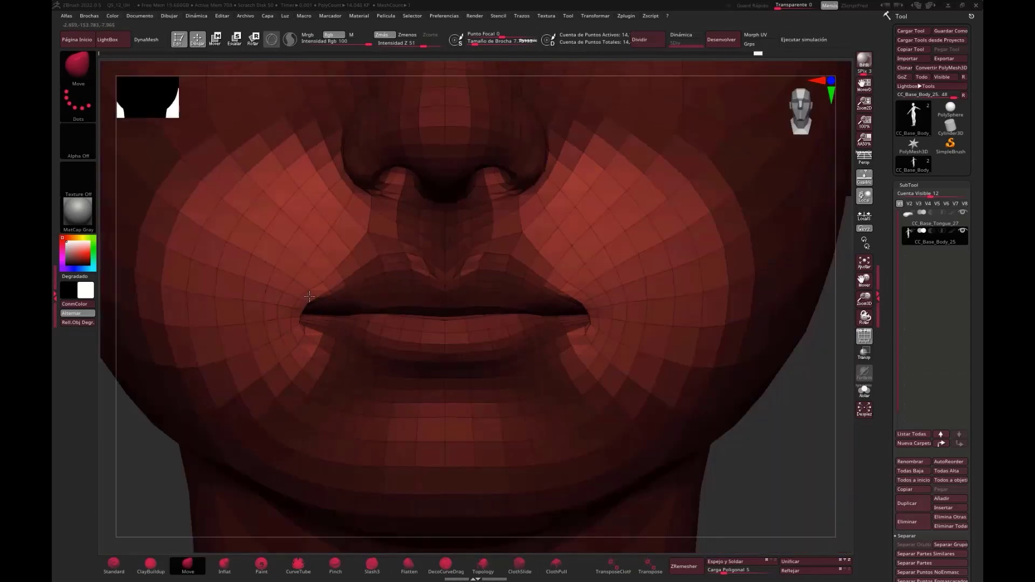
{"action": "left_click_drag", "start_coordinate": [309, 297], "coordinate": [312, 294]}
{"action": "mouse_move", "coordinate": [743, 429]}
{"action": "left_mouse_down"}
{"action": "mouse_move", "coordinate": [790, 427]}
{"action": "mouse_move", "coordinate": [768, 429]}
{"action": "left_mouse_up"}
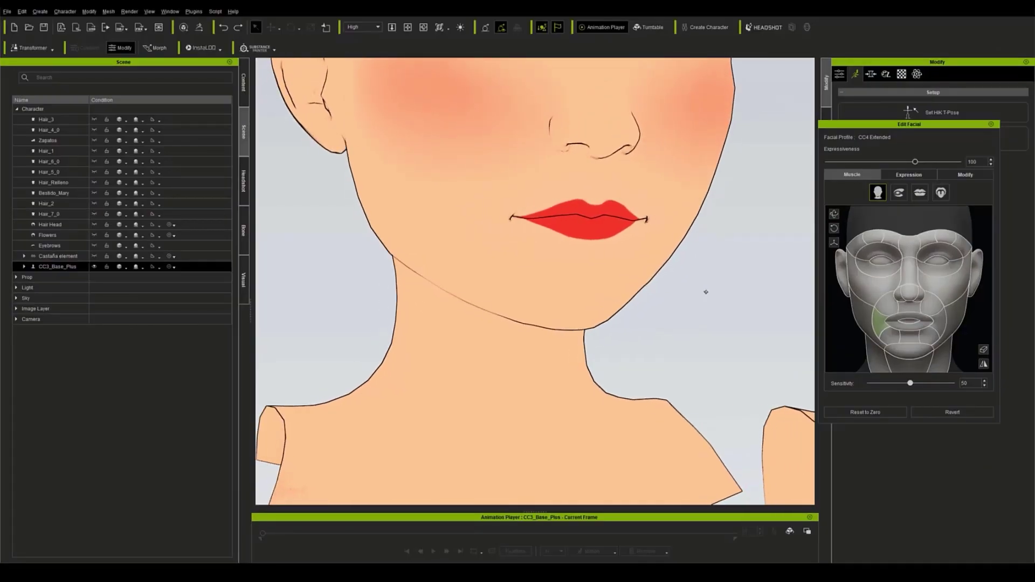
{"action": "right_click_drag", "start_coordinate": [706, 292], "coordinate": [700, 291]}
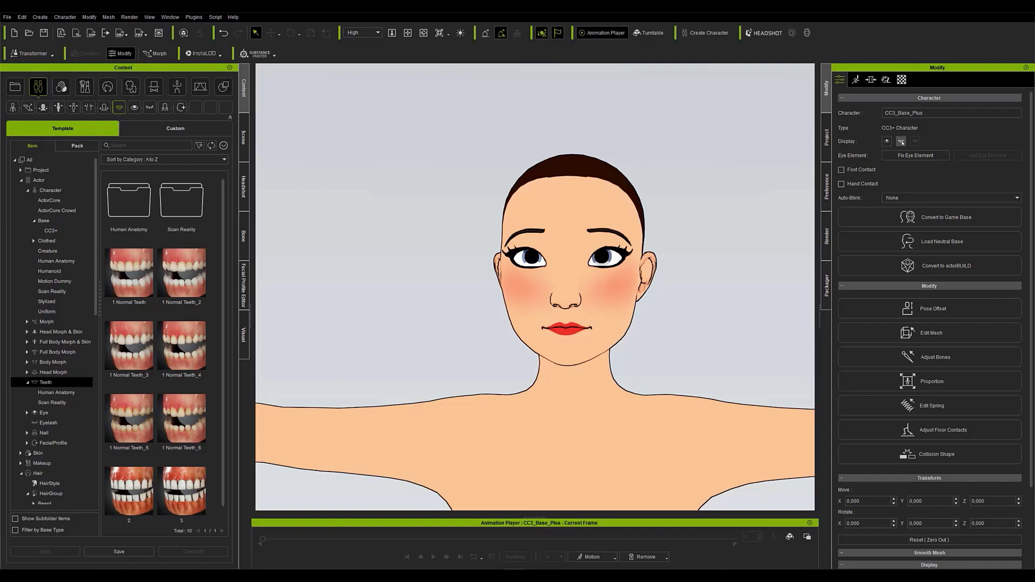
{"action": "scroll", "coordinate": [753, 337], "scroll_direction": "up", "scroll_amount": 5}
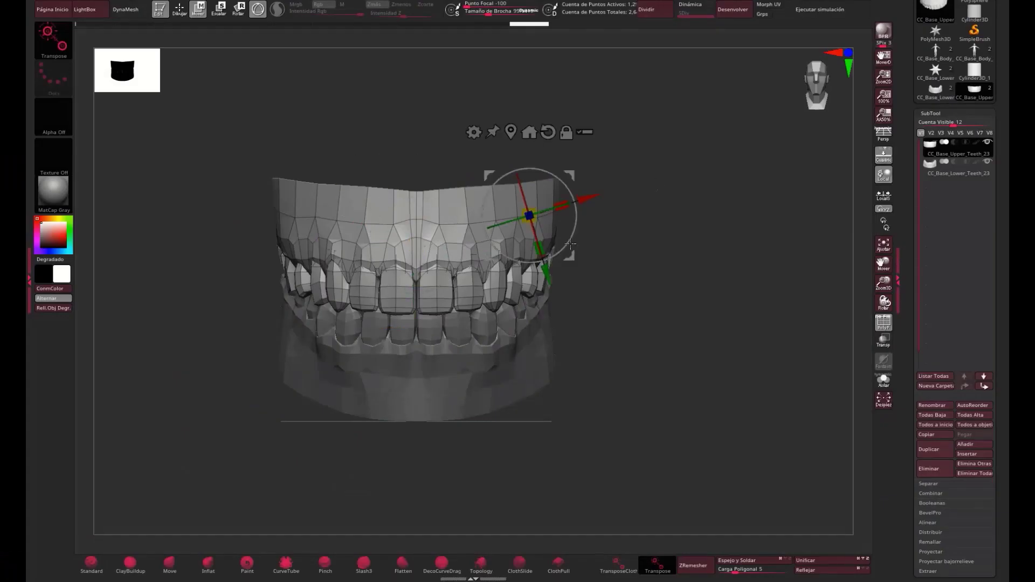
- In ZBrush, with the upper gum masked, realign the gizmo, move the upper teeth up along Y, and shrink them to hide them behind the gum
{"action": "left_click", "coordinate": [573, 143], "text": "ctrl"}
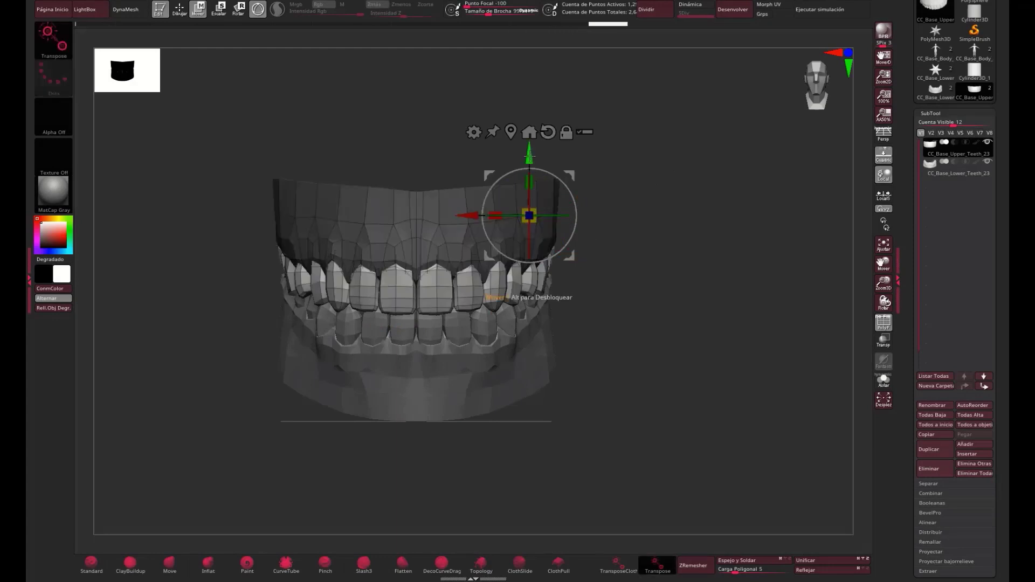
{"action": "left_click_drag", "start_coordinate": [529, 157], "coordinate": [530, 31]}
{"action": "right_click_drag", "start_coordinate": [536, 84], "coordinate": [506, 246], "text": "alt"}
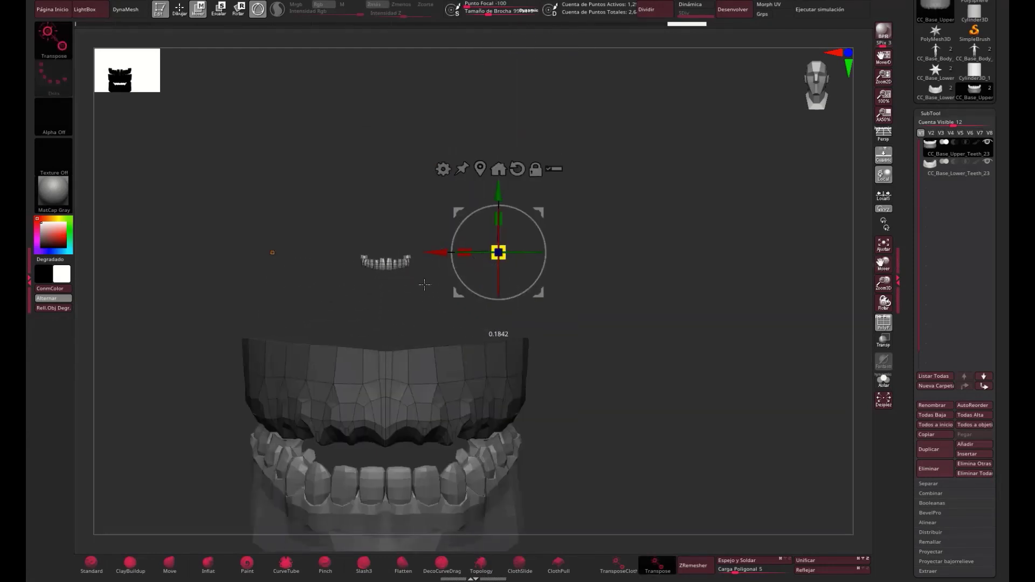
{"action": "left_click_drag", "start_coordinate": [863, 286], "coordinate": [863, 196], "text": "alt"}
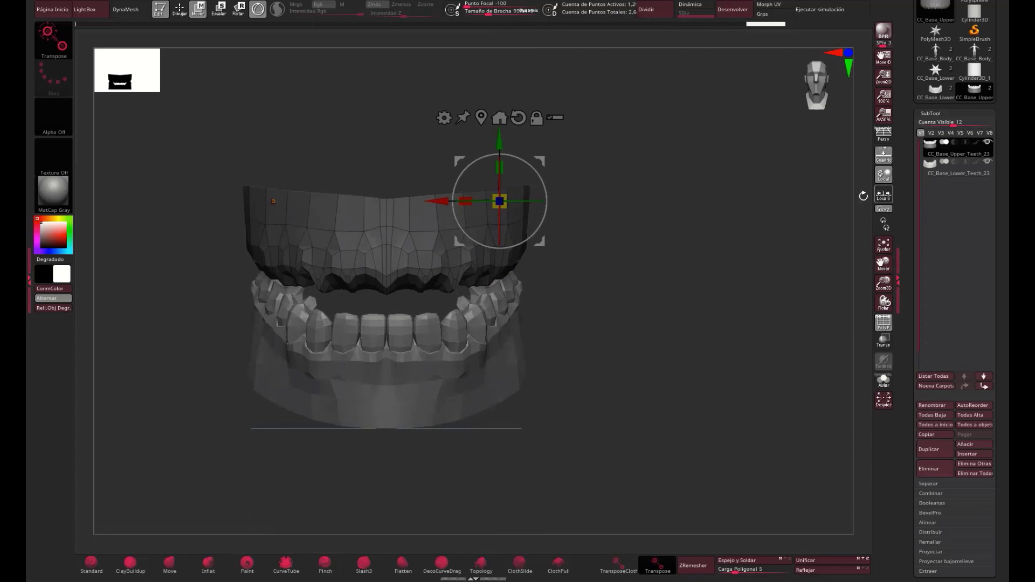
- Select the CC_Base_Lower_Teeth_23 subtool, mask its teeth apart from the gum, and undo the extra masking
{"action": "left_click", "coordinate": [930, 168]}
{"action": "left_click_drag", "start_coordinate": [494, 383], "coordinate": [291, 517], "text": "ctrl"}
{"action": "left_click_drag", "start_coordinate": [373, 411], "coordinate": [511, 499], "text": "ctrl"}
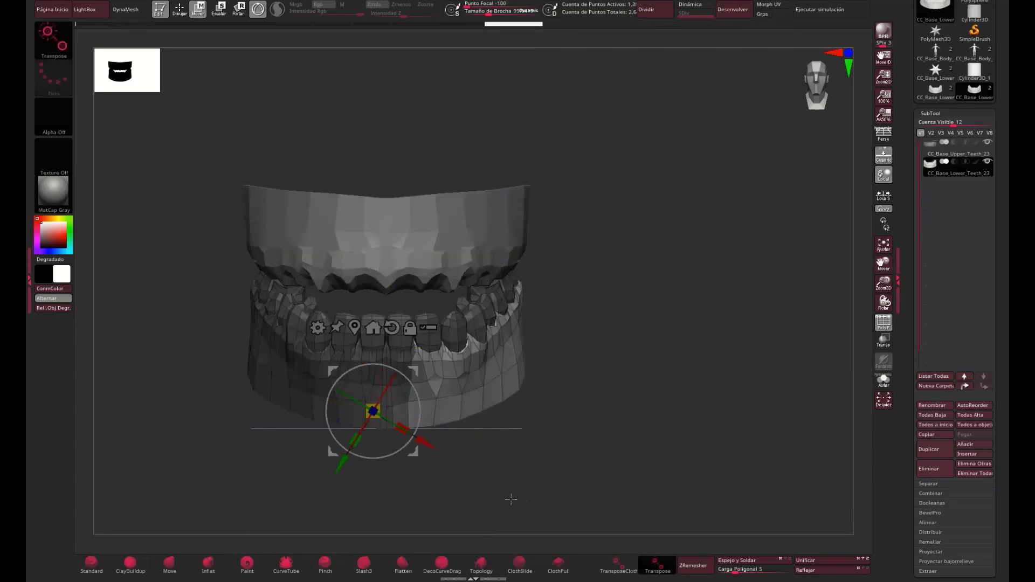
{"action": "key", "text": "ctrl+z"}
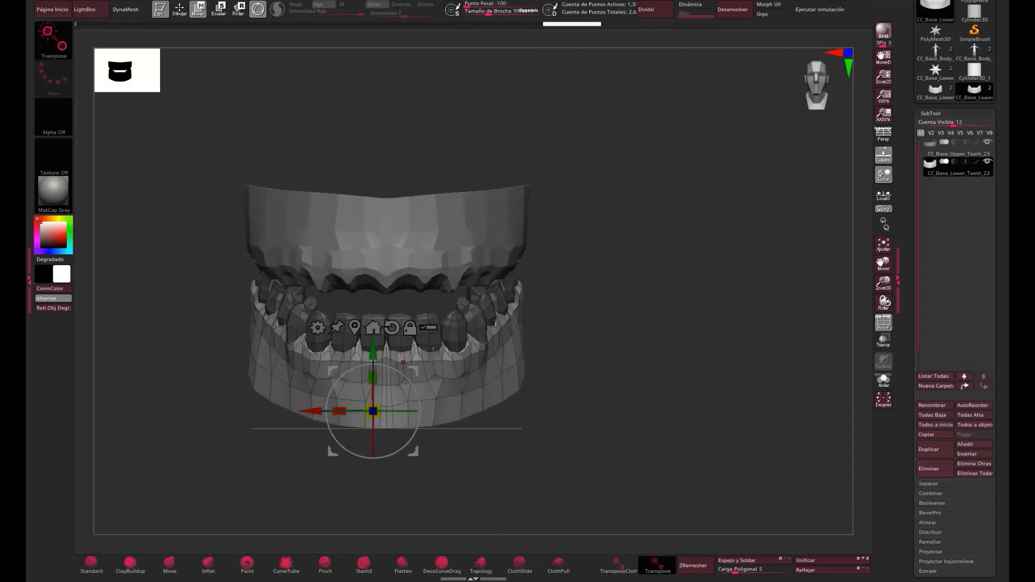
- Invert the mask, move the lower teeth down along Y, shrink them, and bring them back up behind the lower gum
{"action": "key", "text": "ctrl+i"}
{"action": "left_click_drag", "start_coordinate": [373, 350], "coordinate": [373, 476]}
{"action": "left_click_drag", "start_coordinate": [373, 537], "coordinate": [275, 545]}
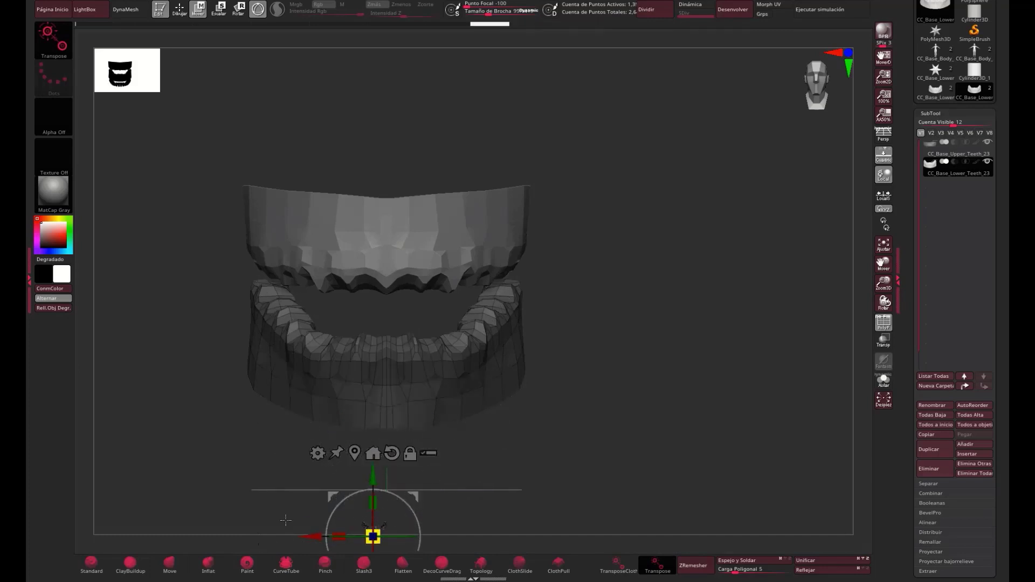
{"action": "left_click_drag", "start_coordinate": [373, 476], "coordinate": [373, 358]}
{"action": "left_click_drag", "start_coordinate": [620, 372], "coordinate": [512, 372], "text": "shift"}
{"action": "left_click_drag", "start_coordinate": [318, 418], "coordinate": [337, 419]}
{"action": "left_click_drag", "start_coordinate": [474, 410], "coordinate": [580, 365], "text": "shift"}
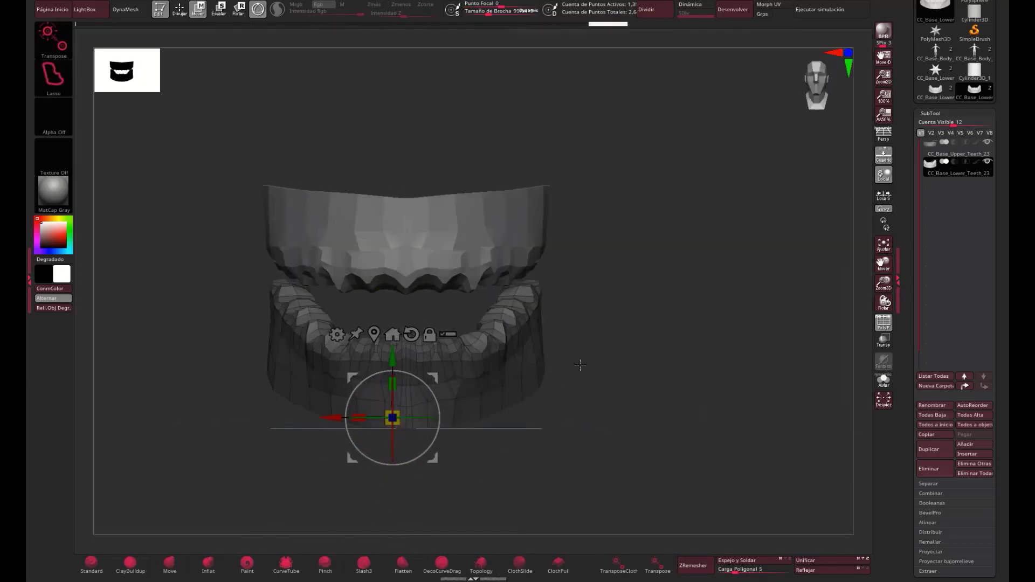
- Return to drawing mode and lasso-mask the upper part of the lower gum, keeping its base editable
{"action": "key", "text": "q"}
{"action": "left_click_drag", "start_coordinate": [574, 329], "coordinate": [598, 280]}
{"action": "left_click_drag", "start_coordinate": [572, 348], "coordinate": [531, 360], "text": "ctrl"}
{"action": "mouse_move", "coordinate": [361, 363]}
{"action": "left_mouse_down", "text": "ctrl"}
{"action": "mouse_move", "coordinate": [680, 305]}
{"action": "mouse_move", "coordinate": [681, 351]}
{"action": "left_mouse_up", "text": "ctrl"}
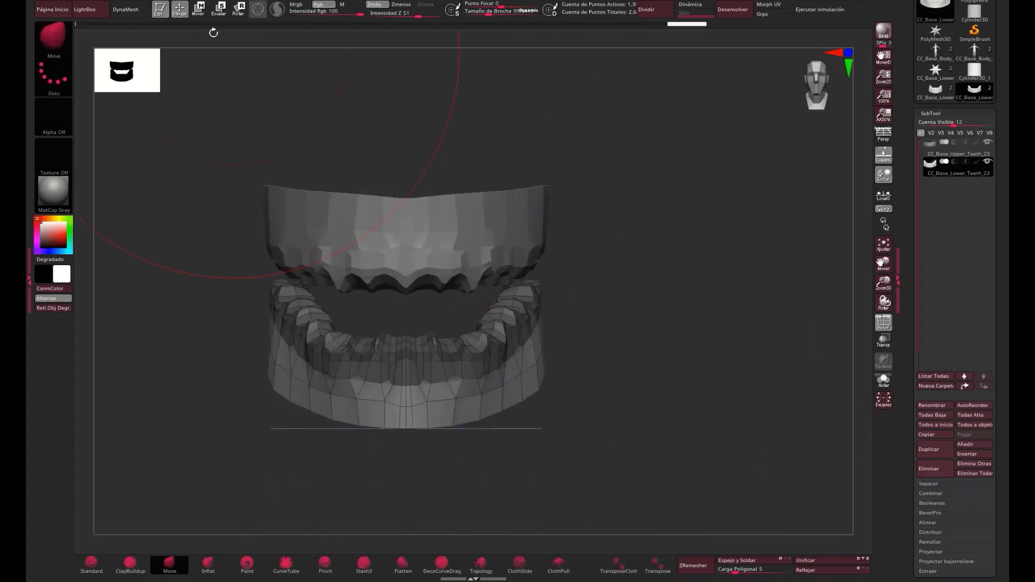
- From the side, tilt the gizmo about -27° to follow the lower gum, lock it, and adjust the unmasked part along Y
{"action": "left_click", "coordinate": [199, 9]}
{"action": "left_click_drag", "start_coordinate": [161, 469], "coordinate": [323, 473]}
{"action": "left_click_drag", "start_coordinate": [392, 353], "coordinate": [401, 270]}
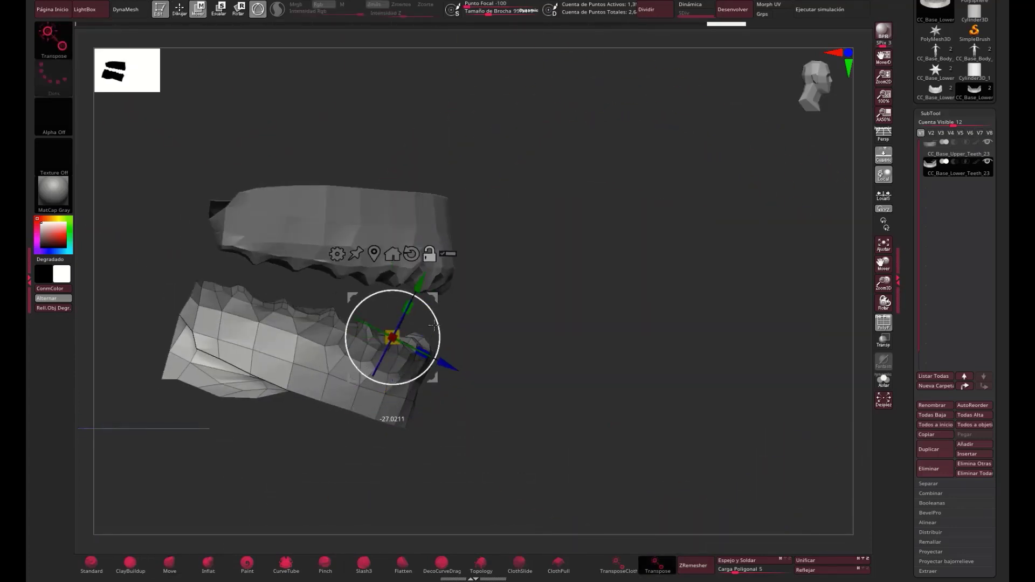
{"action": "left_click", "coordinate": [429, 255]}
{"action": "left_click_drag", "start_coordinate": [404, 305], "coordinate": [389, 349]}
{"action": "left_click_drag", "start_coordinate": [413, 280], "coordinate": [411, 287]}
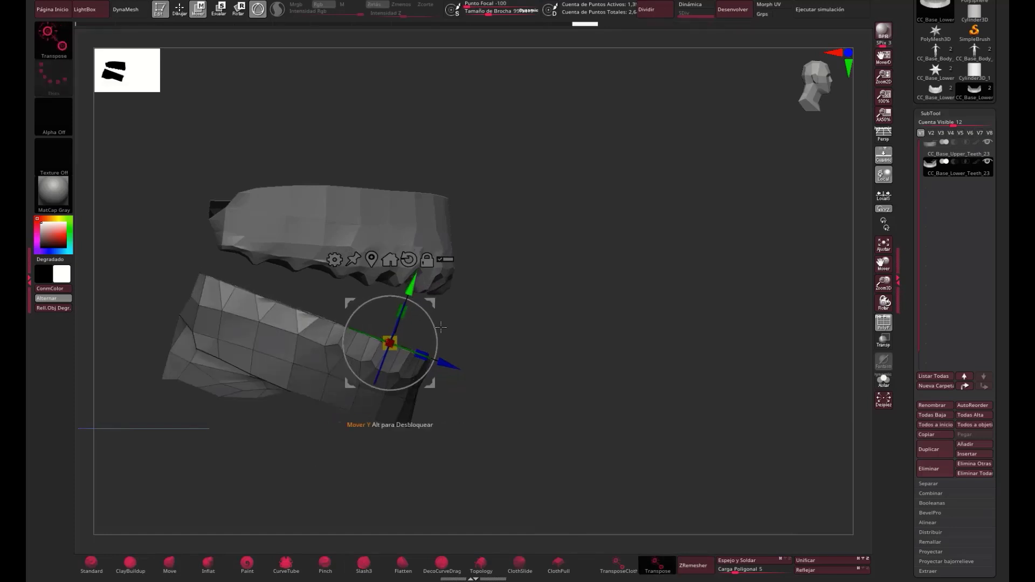
- Smooth the lower gum's upper rim from the front with the Smooth brush, and compare the result by undoing and redoing the changes
{"action": "left_click_drag", "start_coordinate": [480, 378], "coordinate": [370, 431], "text": "shift"}
{"action": "key", "text": "q"}
{"action": "mouse_move", "coordinate": [525, 291]}
{"action": "left_mouse_down", "text": "shift"}
{"action": "mouse_move", "coordinate": [377, 359]}
{"action": "mouse_move", "coordinate": [351, 356]}
{"action": "left_mouse_up", "text": "shift"}
{"action": "key", "text": "ctrl+z"}
{"action": "key", "text": "ctrl+z"}
{"action": "key", "text": "ctrl+z"}
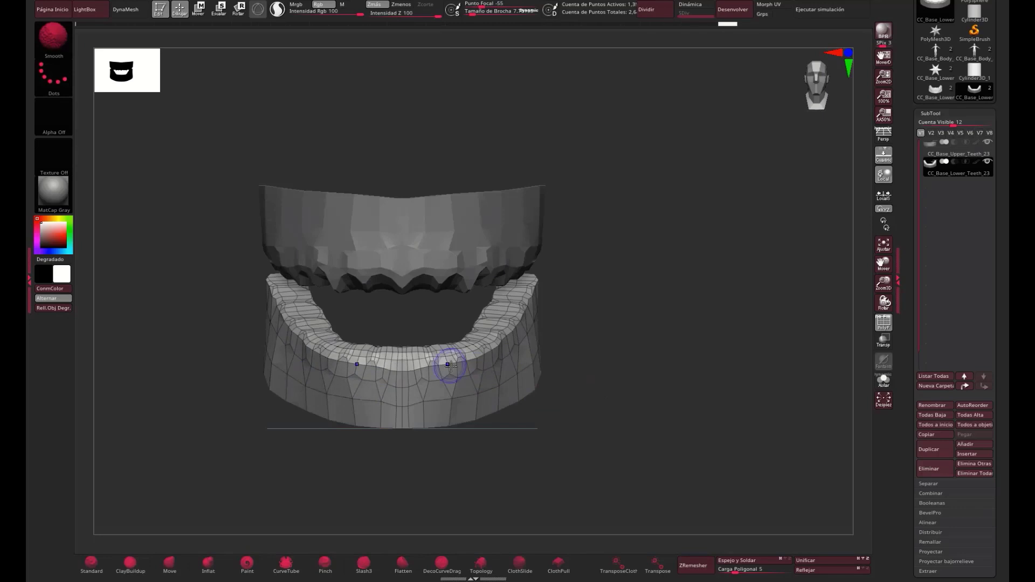
{"action": "key", "text": "ctrl+shift+z"}
{"action": "key", "text": "ctrl+shift+z"}
{"action": "key", "text": "ctrl+shift+z"}
{"action": "key", "text": "ctrl+shift+z"}
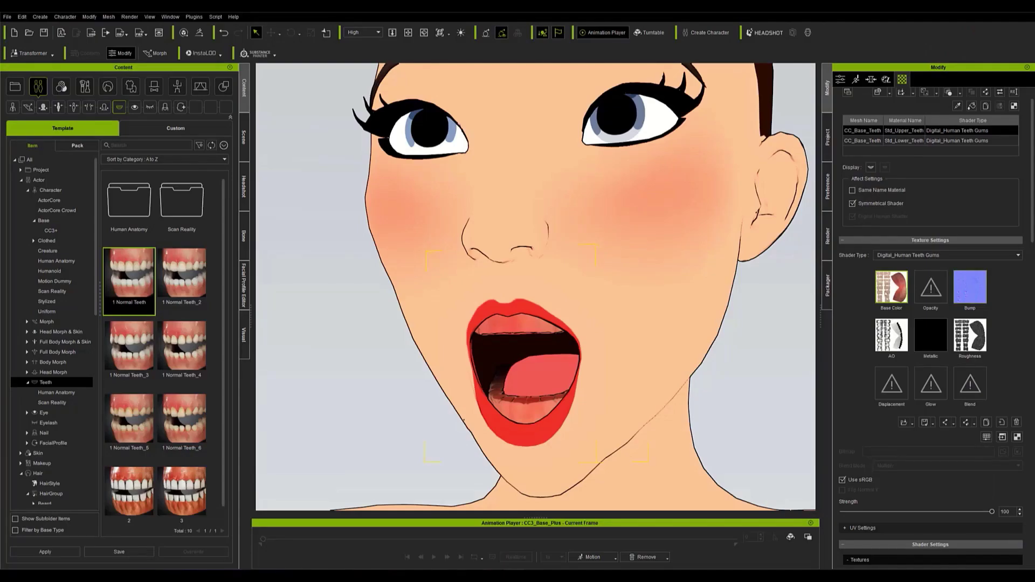
- In Character Creator, set the Std_Upper_Teeth material's shader type to Traditional and load the Blanco image as its diffuse texture
{"action": "left_click", "coordinate": [898, 255]}
{"action": "left_click", "coordinate": [895, 269]}
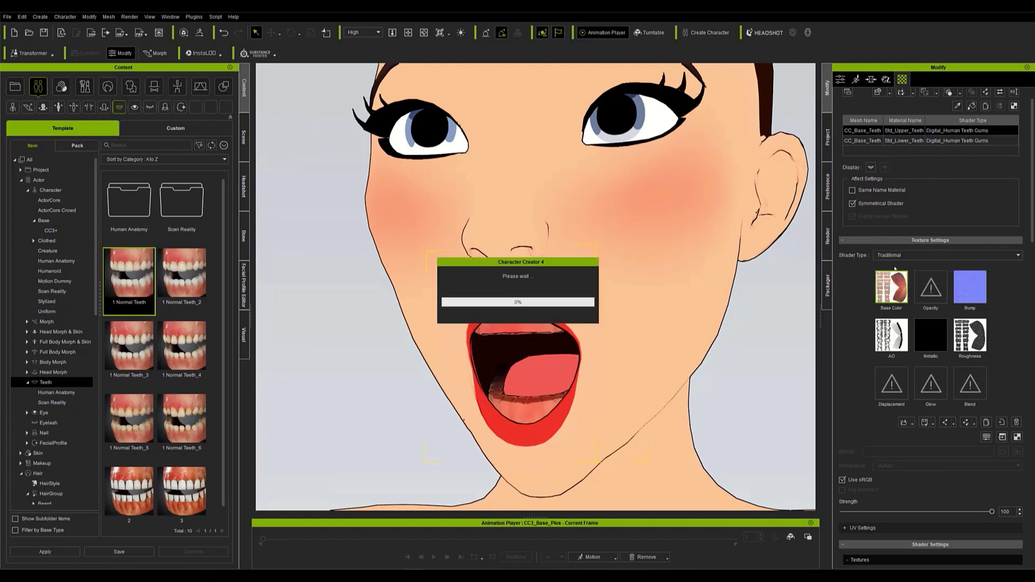
{"action": "left_click", "coordinate": [890, 289]}
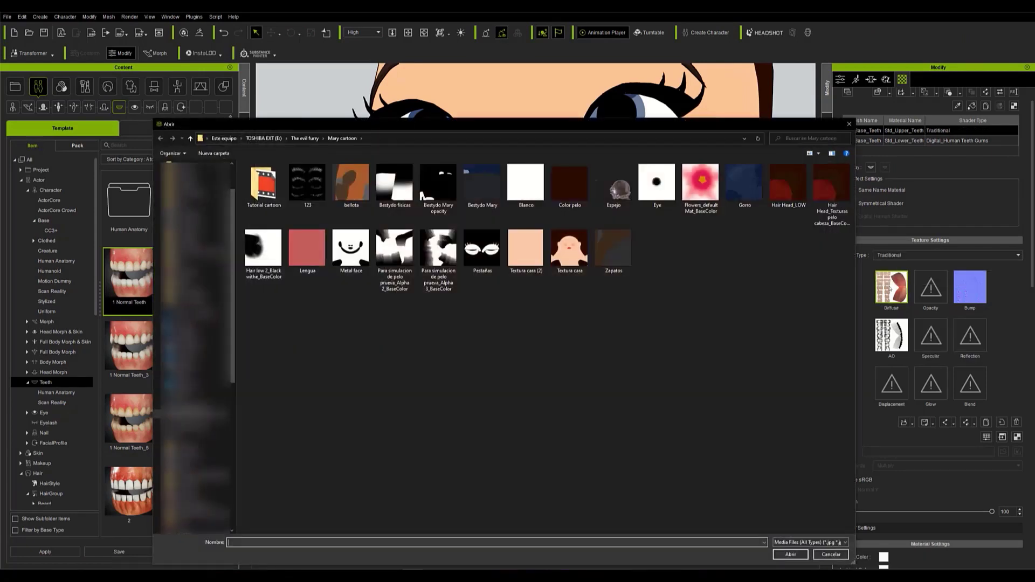
{"action": "double_click", "coordinate": [539, 193]}
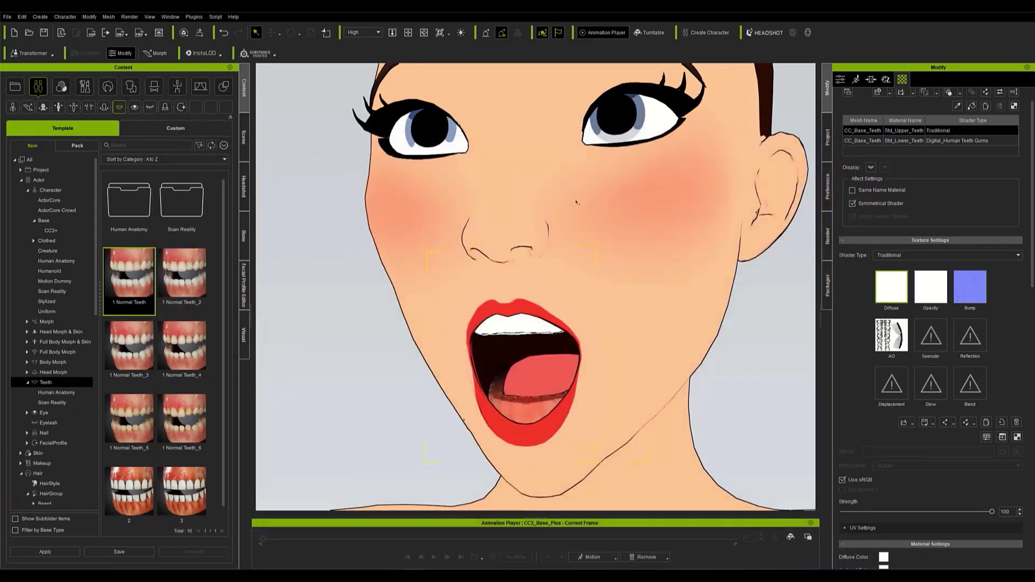
- Set the Std_Lower_Teeth material's shader type to Traditional and load the Blanco image as its diffuse texture
{"action": "left_click", "coordinate": [873, 142]}
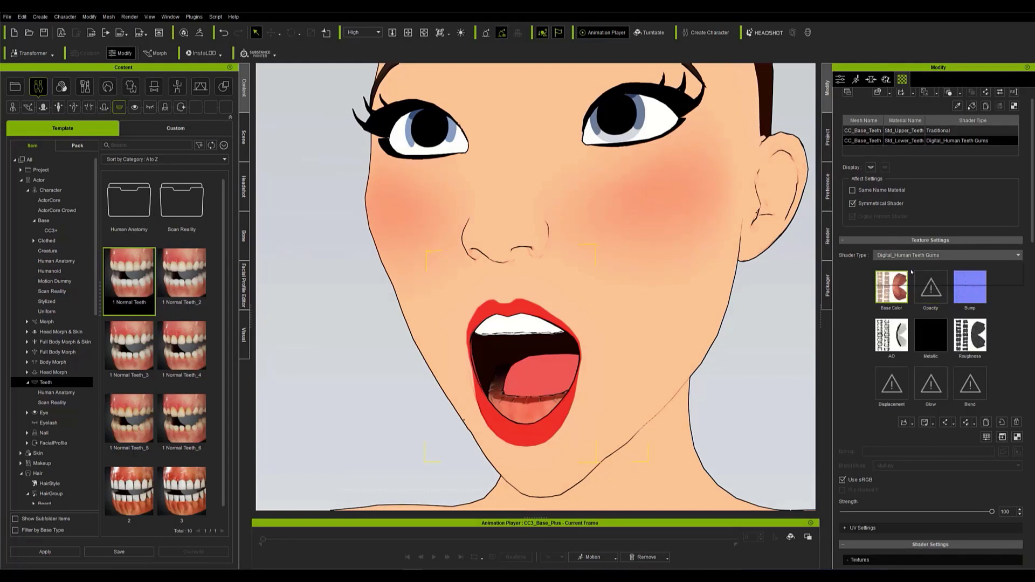
{"action": "left_click", "coordinate": [908, 269]}
{"action": "double_click", "coordinate": [898, 284]}
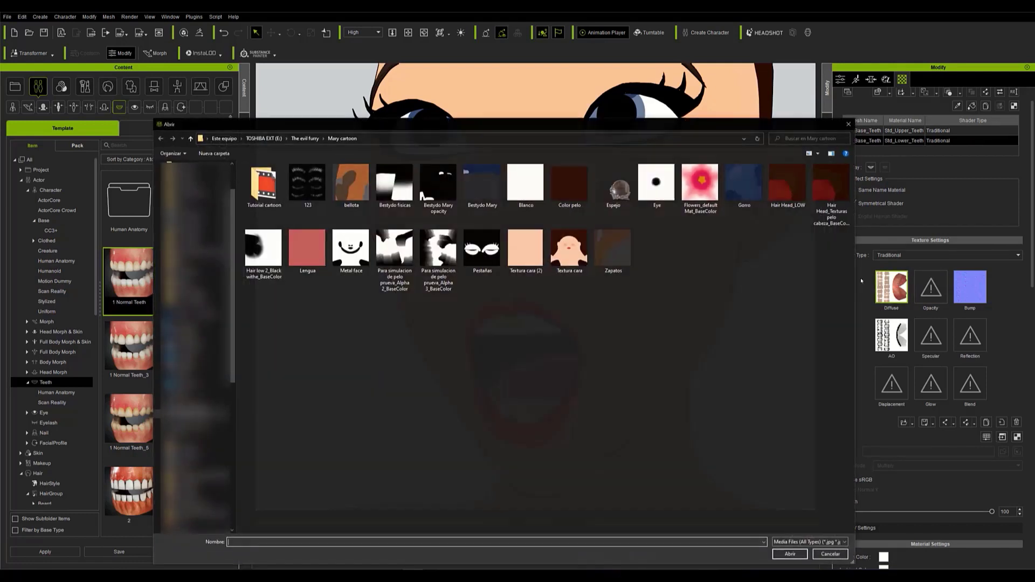
{"action": "double_click", "coordinate": [531, 183]}
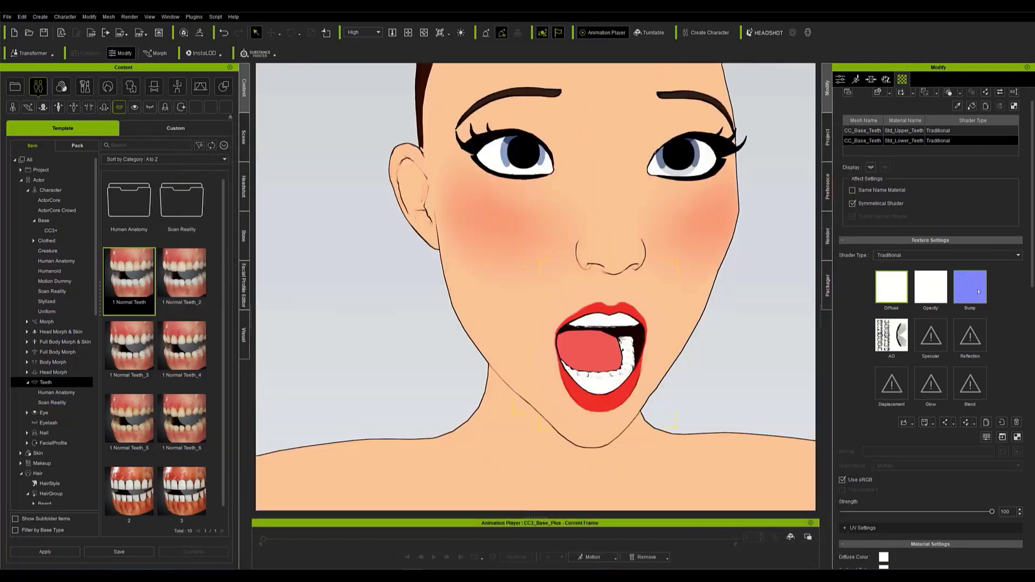
- Remove the Bump texture from the lower teeth material and pick the upper teeth on the model
{"action": "right_click", "coordinate": [966, 289]}
{"action": "left_click", "coordinate": [980, 386]}
{"action": "left_click", "coordinate": [599, 321]}
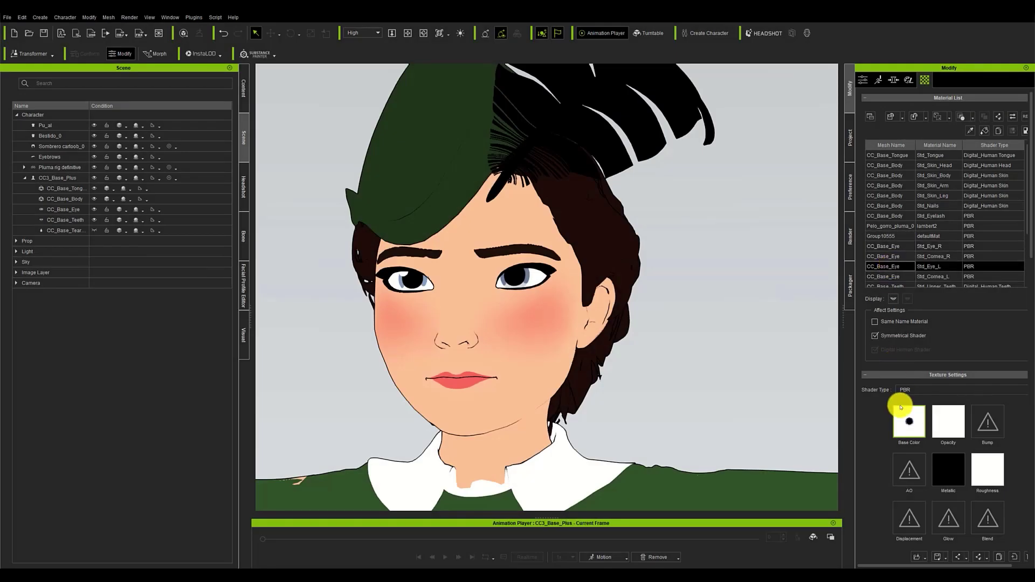
- Replace the Std_Eye_L material's base color texture with the Eye 2 image
{"action": "double_click", "coordinate": [903, 414]}
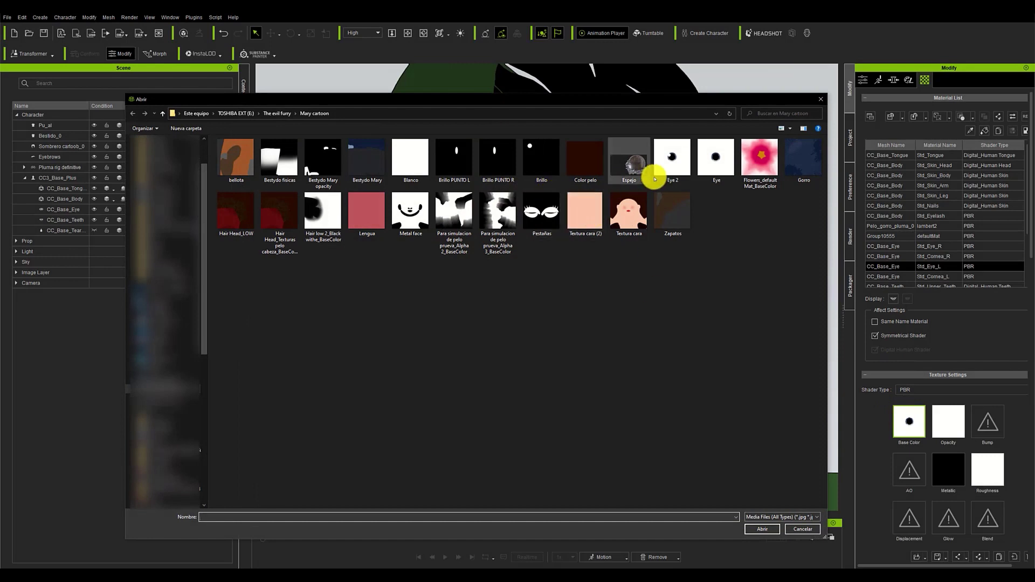
{"action": "double_click", "coordinate": [663, 171]}
{"action": "left_click", "coordinate": [877, 80]}
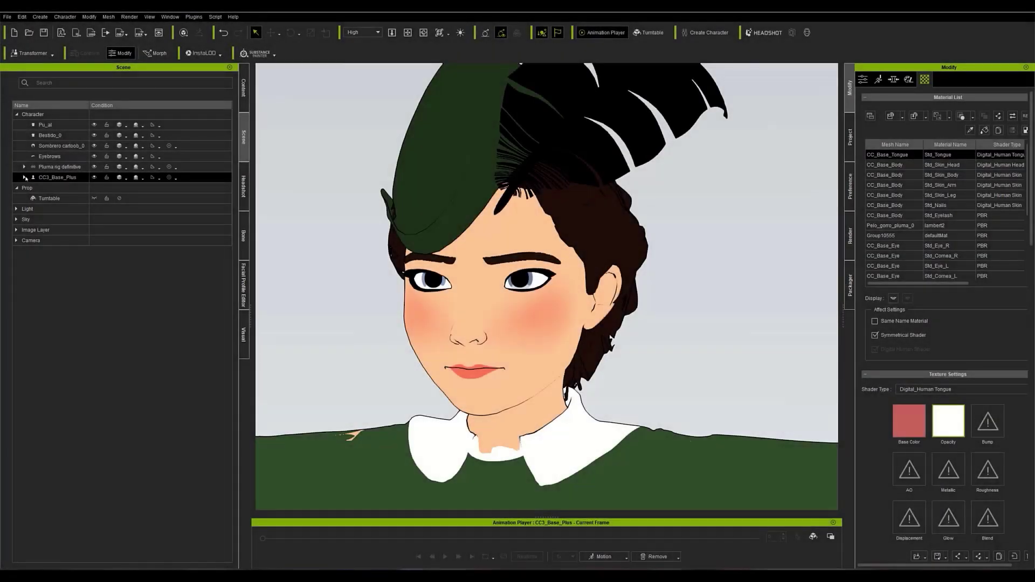
- Select the CC_Base_EyeOcclusion mesh under CC3_Base_Plus and open the motion and facial editing options
{"action": "left_click", "coordinate": [25, 178]}
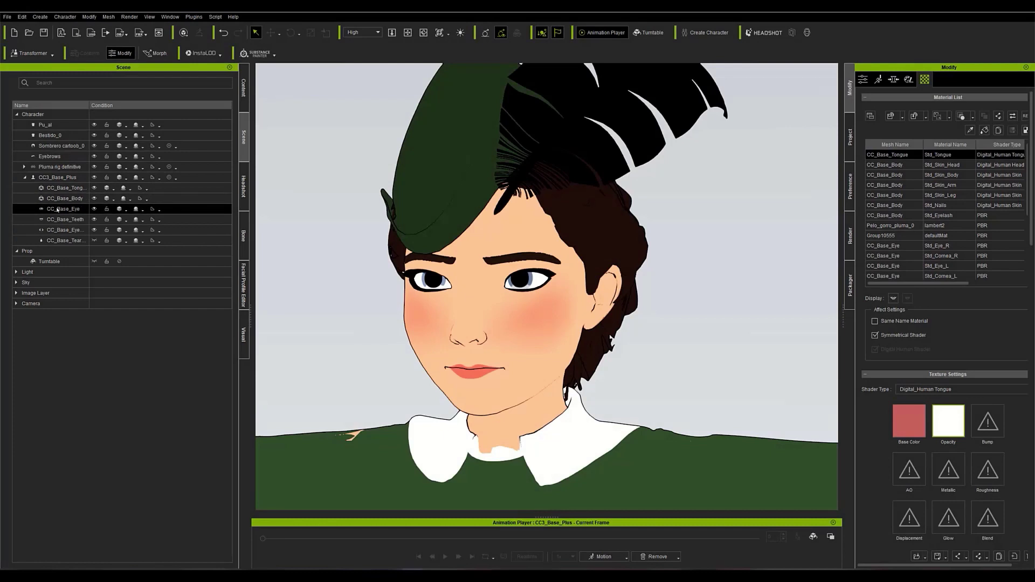
{"action": "left_click", "coordinate": [72, 233]}
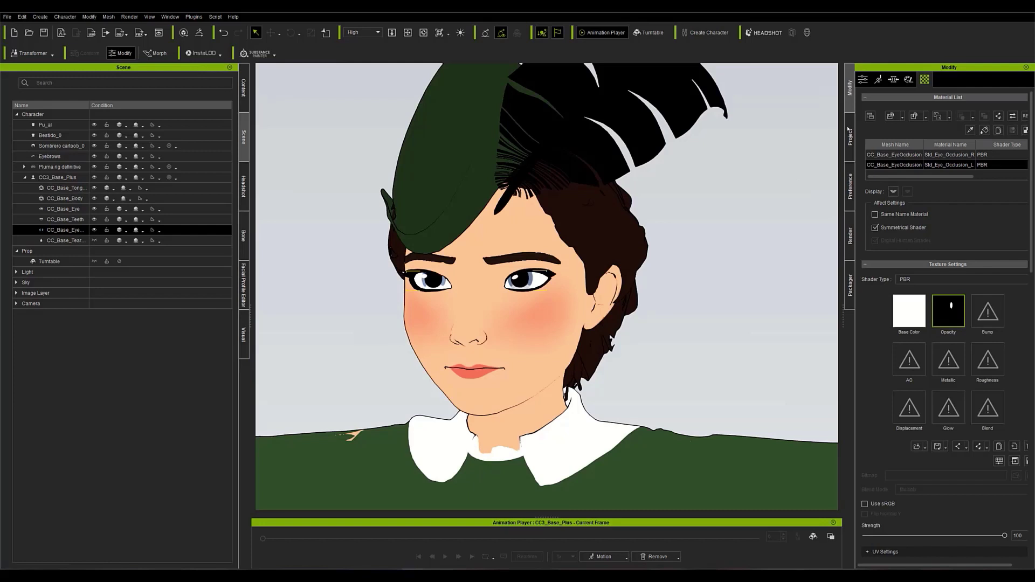
{"action": "left_click", "coordinate": [877, 80]}
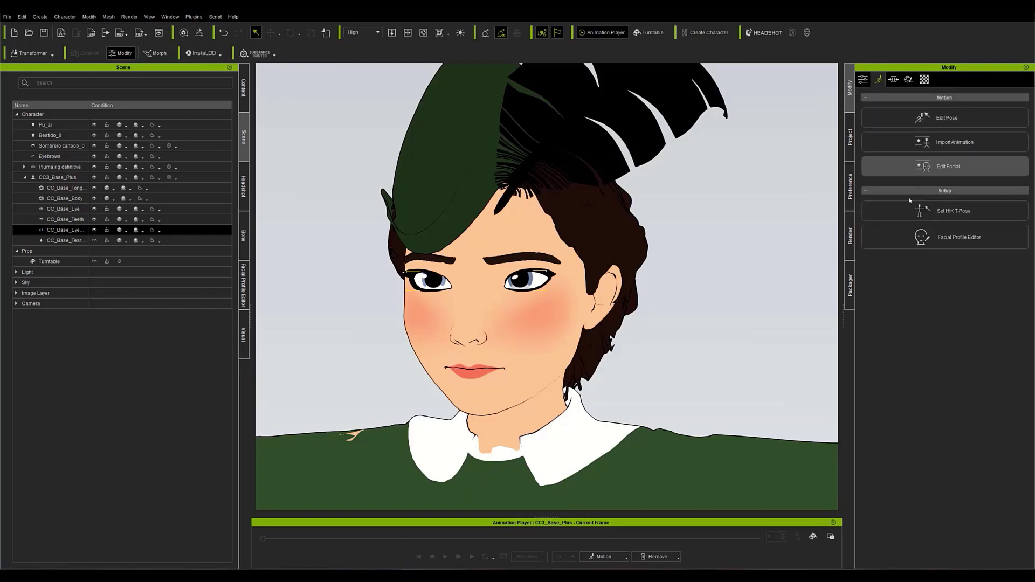
{"action": "right_click_drag", "start_coordinate": [573, 341], "coordinate": [644, 318]}
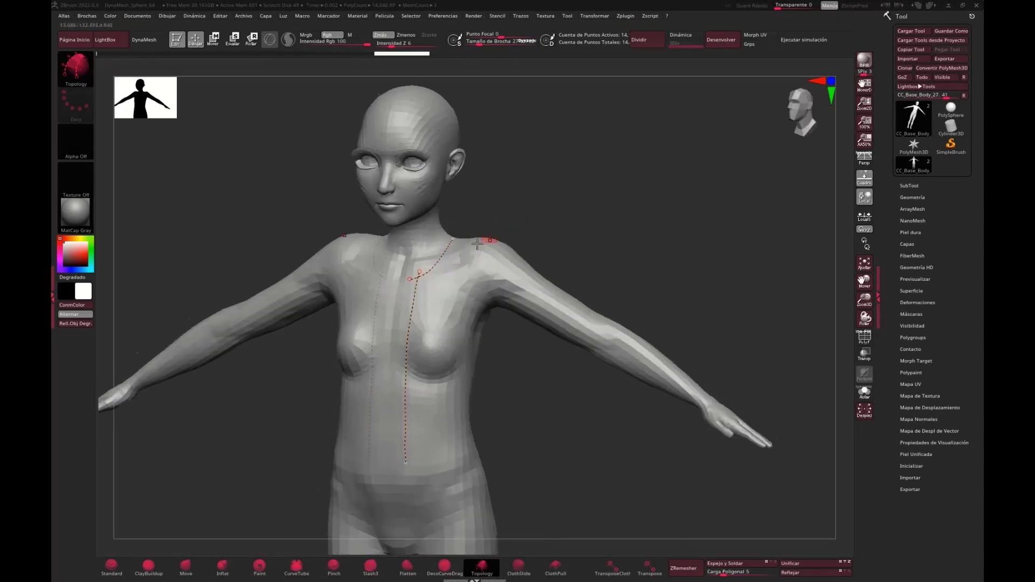
- In ZBrush, draw Topology brush curves over the body's shoulder, armhole and torso side to build the garment's bodice
{"action": "mouse_move", "coordinate": [485, 240]}
{"action": "left_mouse_down"}
{"action": "mouse_move", "coordinate": [474, 273]}
{"action": "mouse_move", "coordinate": [501, 255]}
{"action": "left_mouse_up"}
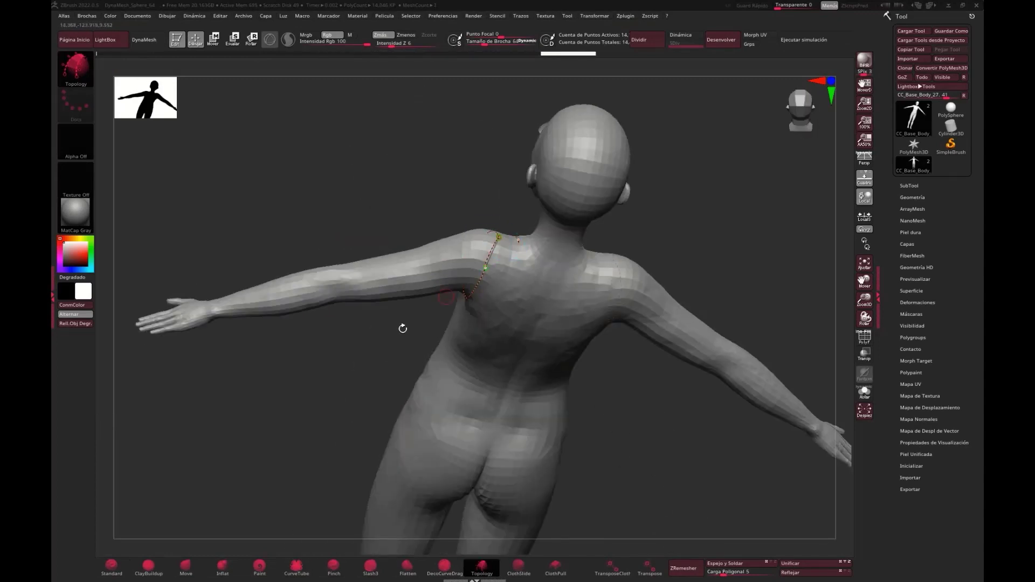
{"action": "mouse_move", "coordinate": [402, 328]}
{"action": "left_mouse_down"}
{"action": "mouse_move", "coordinate": [431, 318]}
{"action": "mouse_move", "coordinate": [448, 282]}
{"action": "mouse_move", "coordinate": [520, 261]}
{"action": "left_mouse_up"}
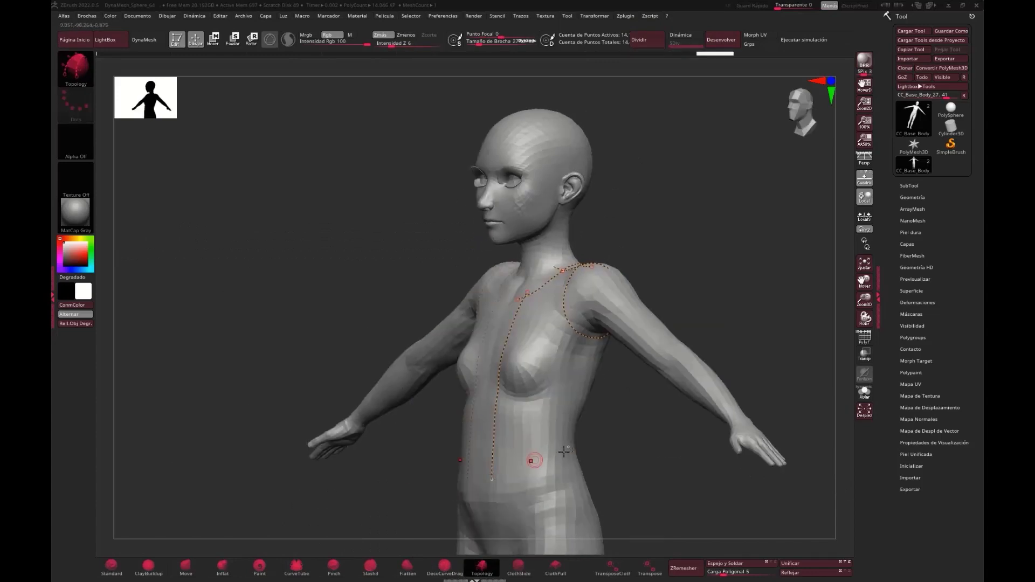
{"action": "mouse_move", "coordinate": [536, 462]}
{"action": "left_mouse_down"}
{"action": "mouse_move", "coordinate": [605, 446]}
{"action": "mouse_move", "coordinate": [575, 439]}
{"action": "left_mouse_up"}
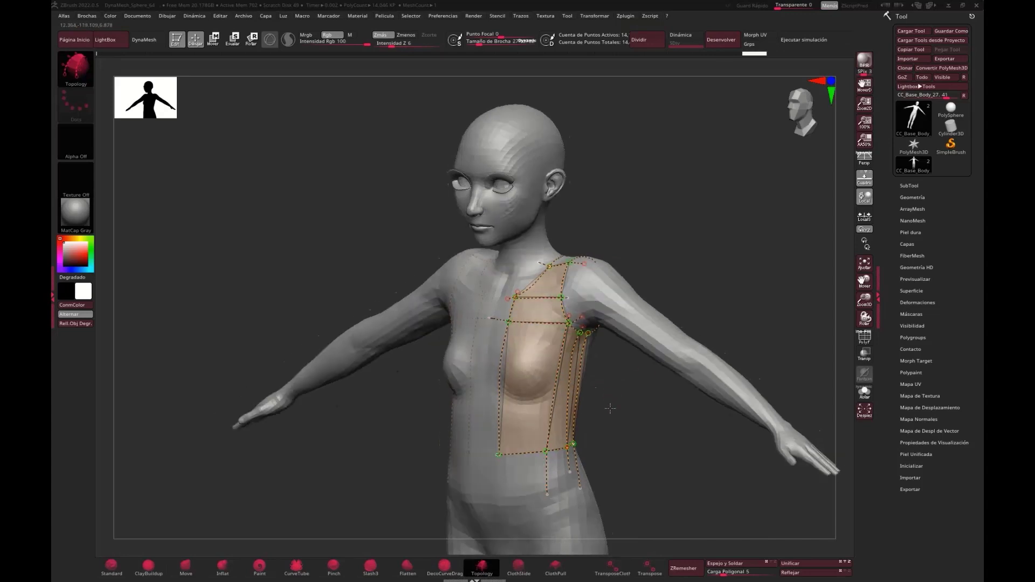
{"action": "left_click_drag", "start_coordinate": [607, 411], "coordinate": [525, 326]}
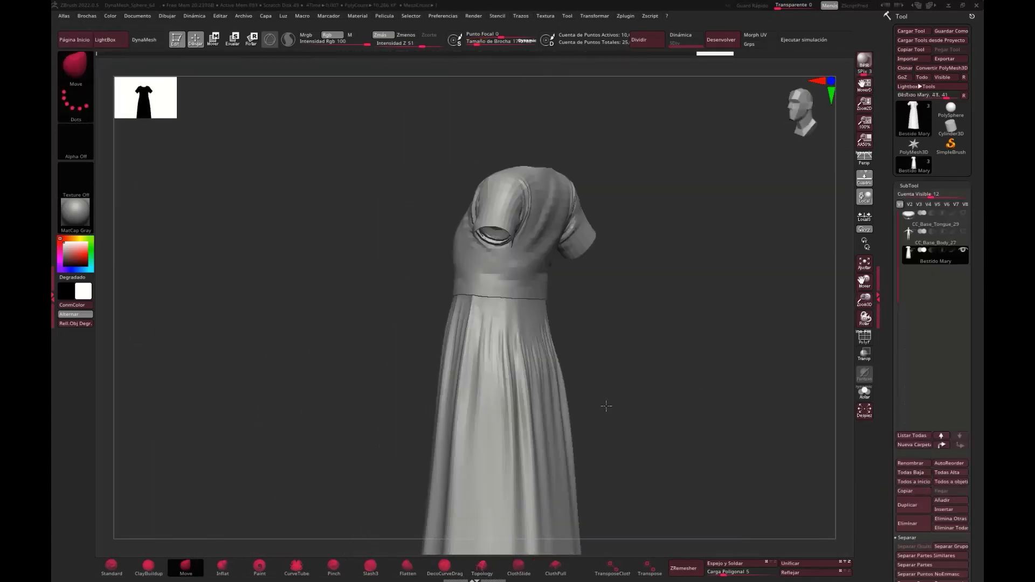
- Adjust the Move brush size for shaping the wavy Hair 1 strand beside the face and inspect it from the side
{"action": "left_click_drag", "start_coordinate": [606, 407], "coordinate": [482, 223]}
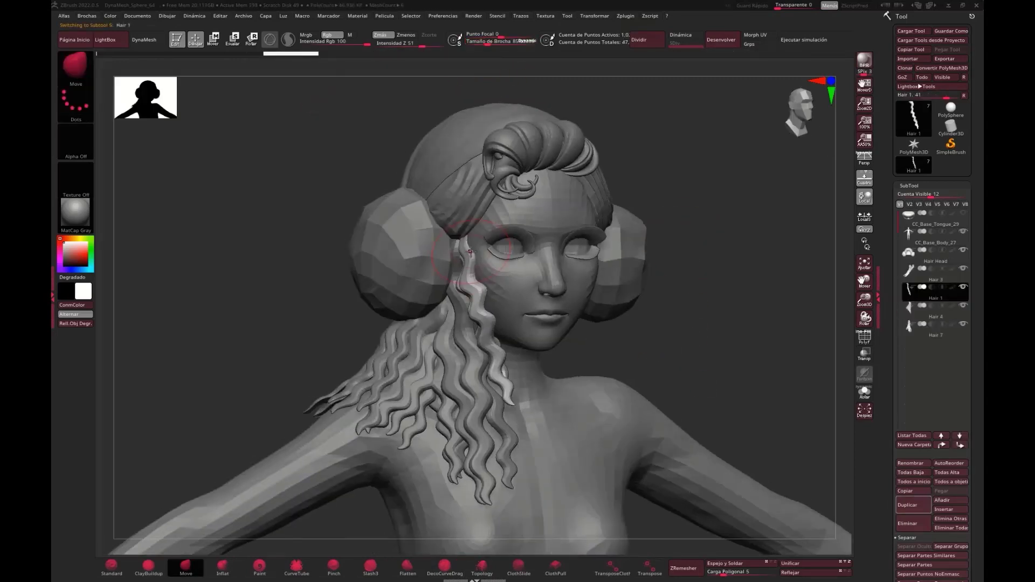
{"action": "left_click", "coordinate": [489, 42]}
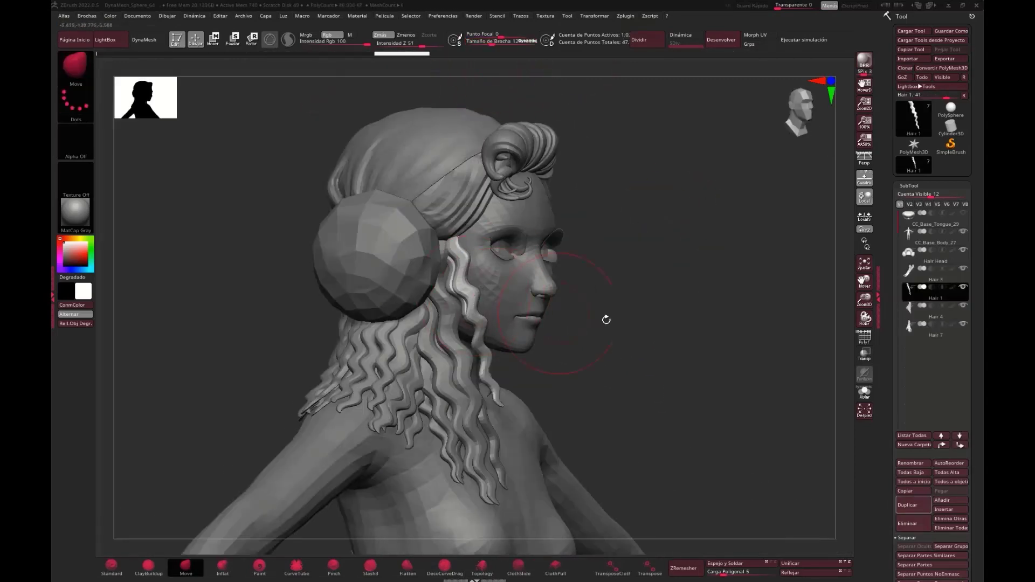
{"action": "left_click_drag", "start_coordinate": [606, 319], "coordinate": [506, 364]}
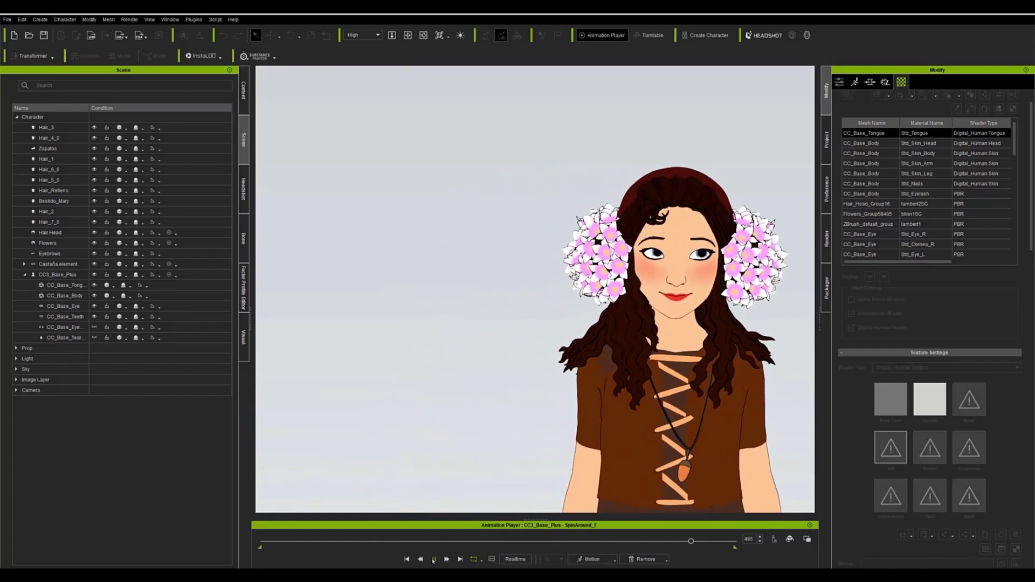
- In Character Creator, play the SpinAround_F animation on the dressed character and pause it at frame 331
{"action": "left_click", "coordinate": [432, 559]}
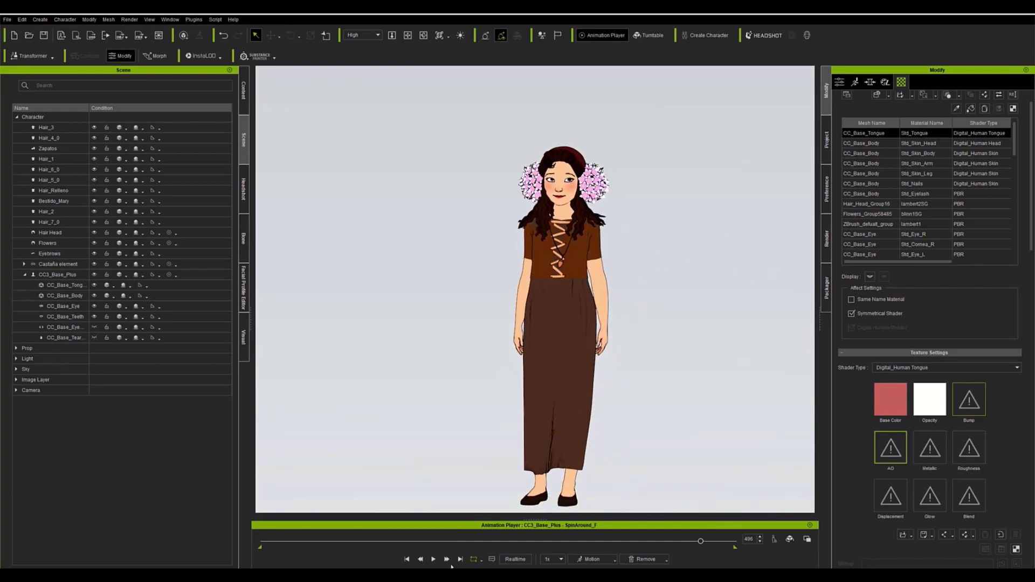
{"action": "left_click", "coordinate": [432, 559]}
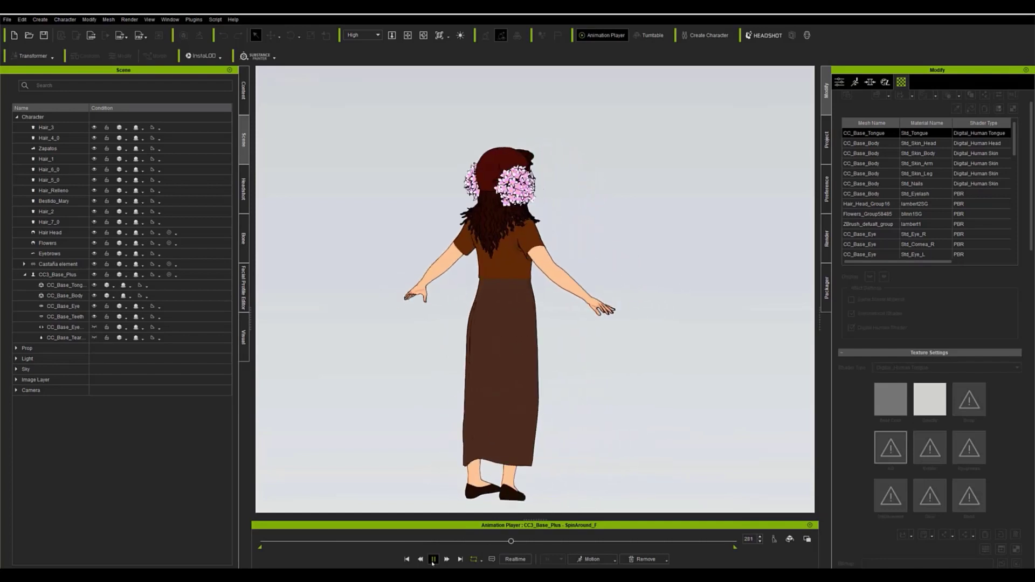
{"action": "left_click", "coordinate": [433, 559]}
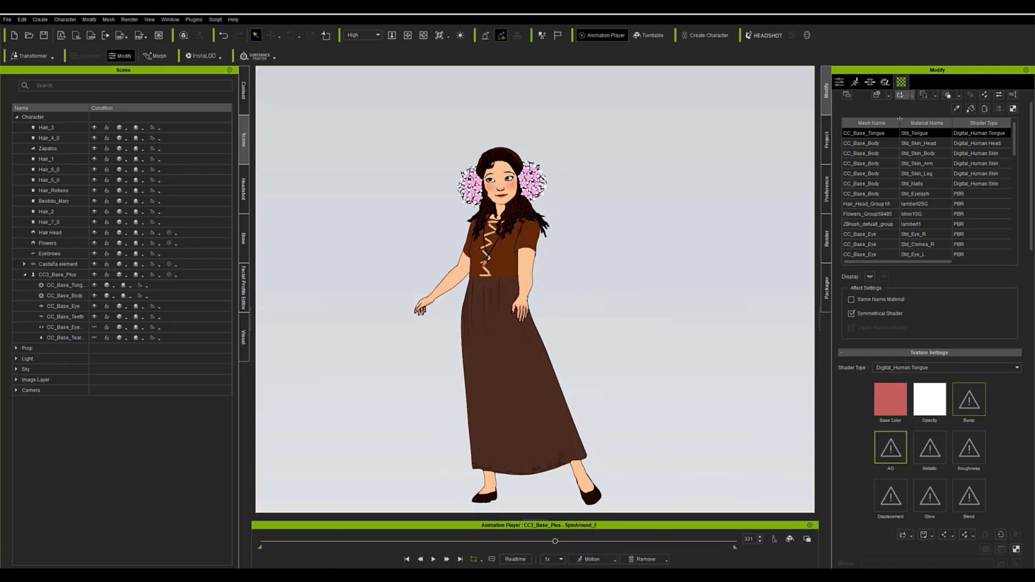
- Select the character's long brown dress and open its physics settings
{"action": "scroll", "coordinate": [899, 118], "scroll_direction": "up", "scroll_amount": 1}
{"action": "left_click", "coordinate": [522, 385]}
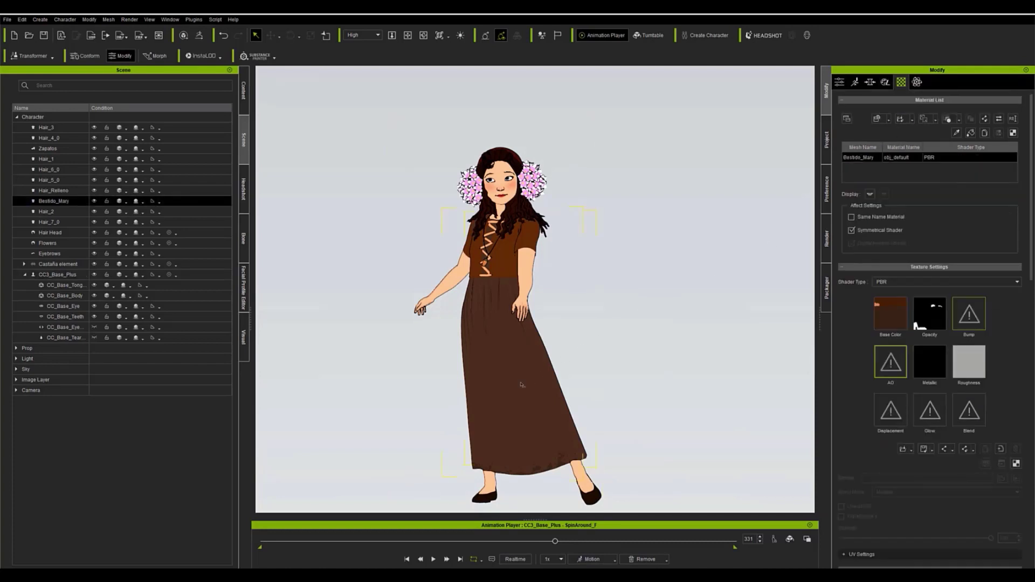
{"action": "left_click", "coordinate": [917, 83]}
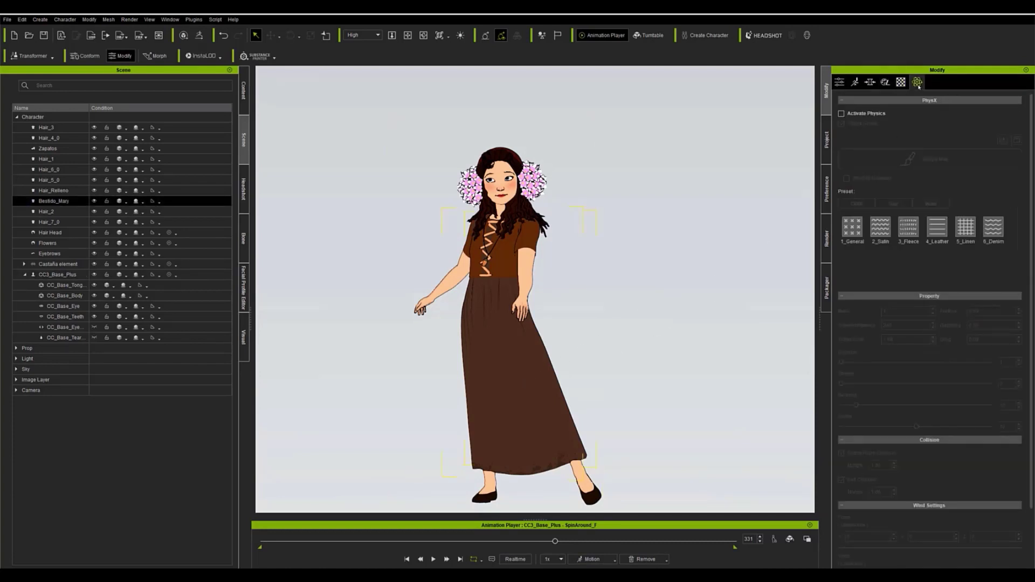